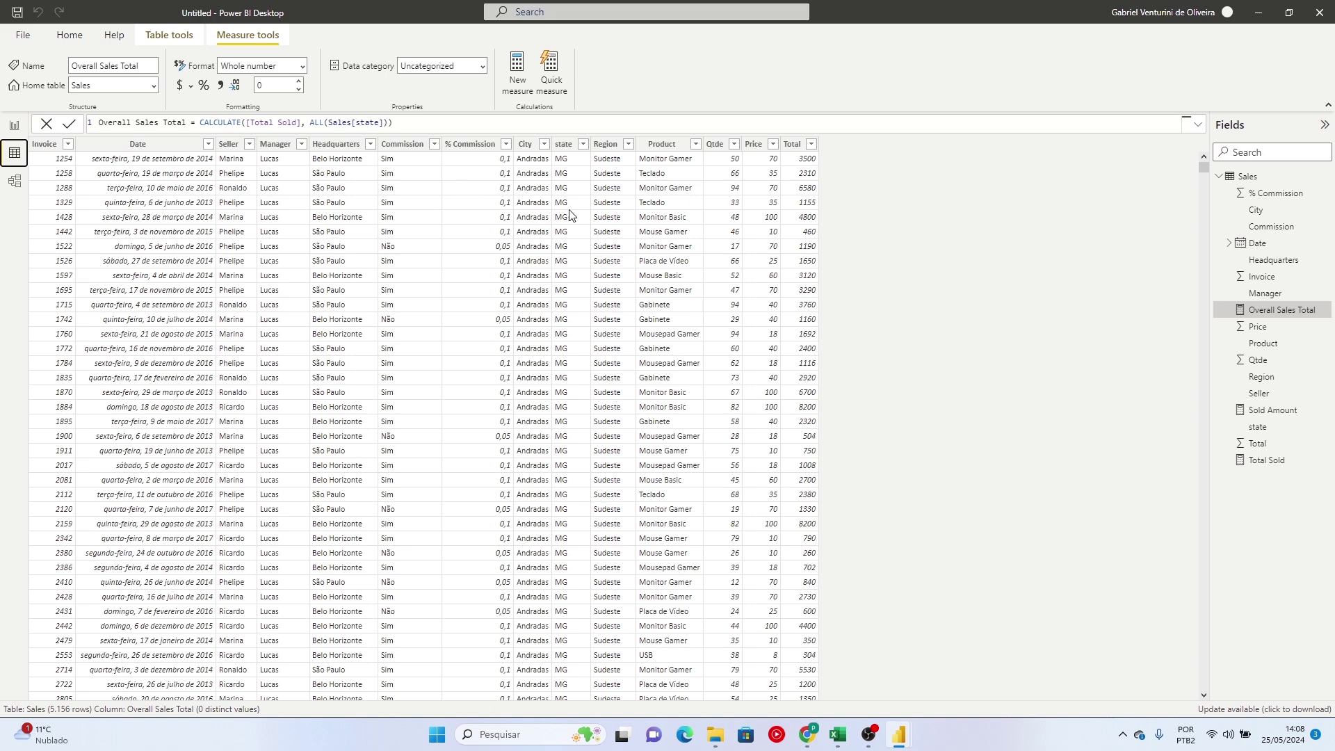
Format the % Commission column of the Sales table as a percentage
{"action": "left_click", "coordinate": [459, 146]}
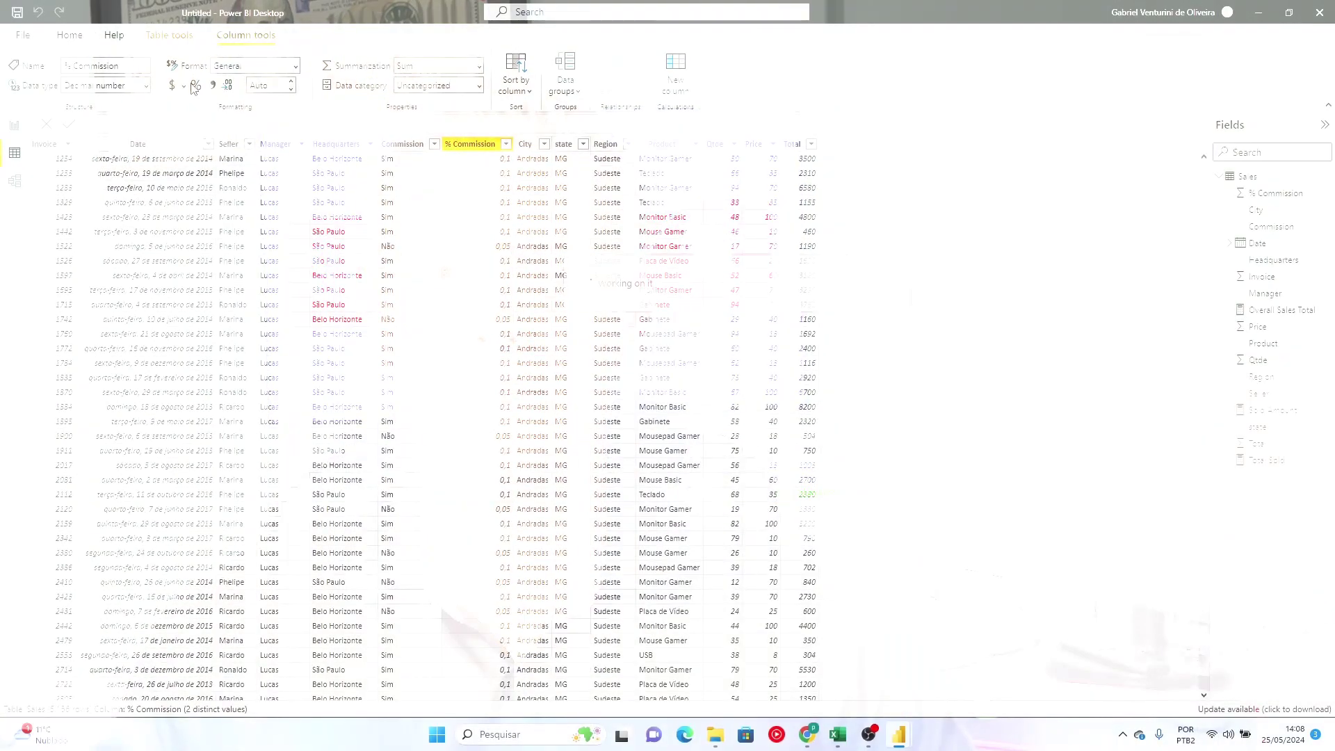
{"action": "left_click", "coordinate": [195, 85]}
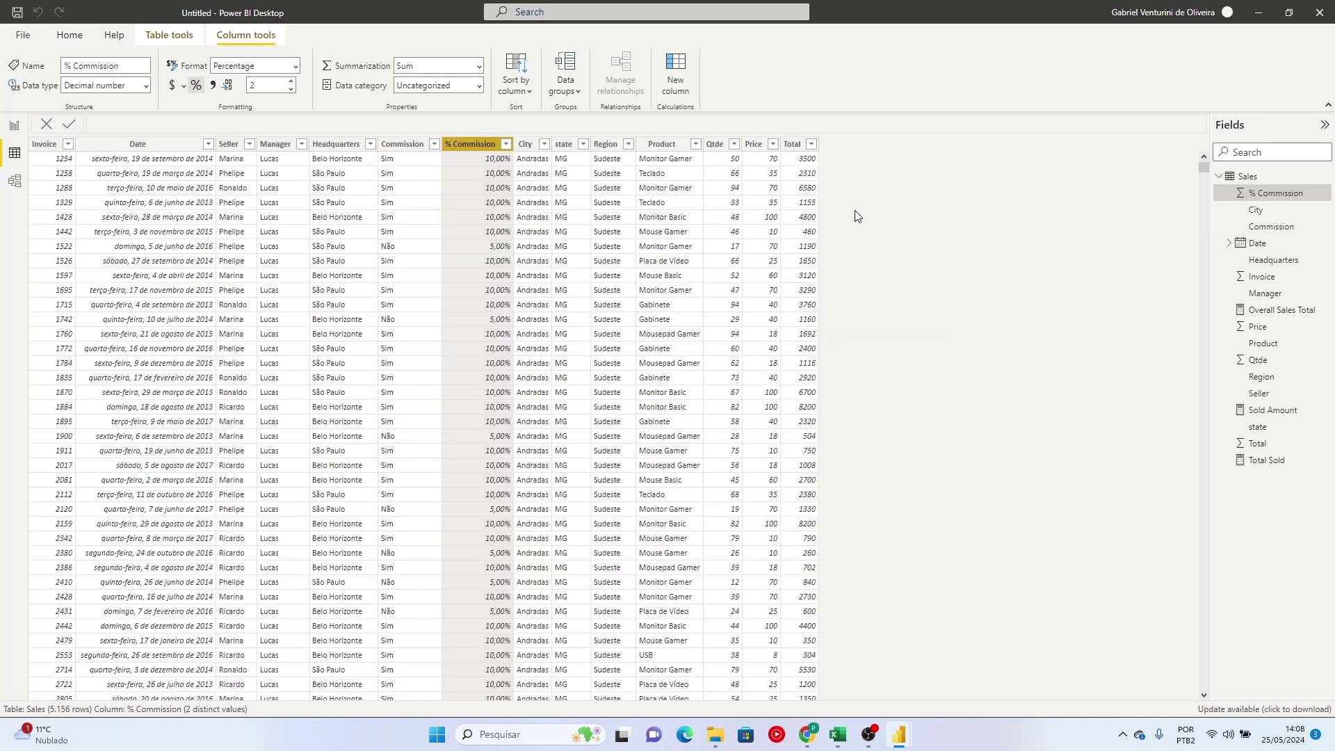
Review the formulas of the Sold Amount, Total Sold and Overall Sales Total measures
{"action": "left_click", "coordinate": [1286, 416]}
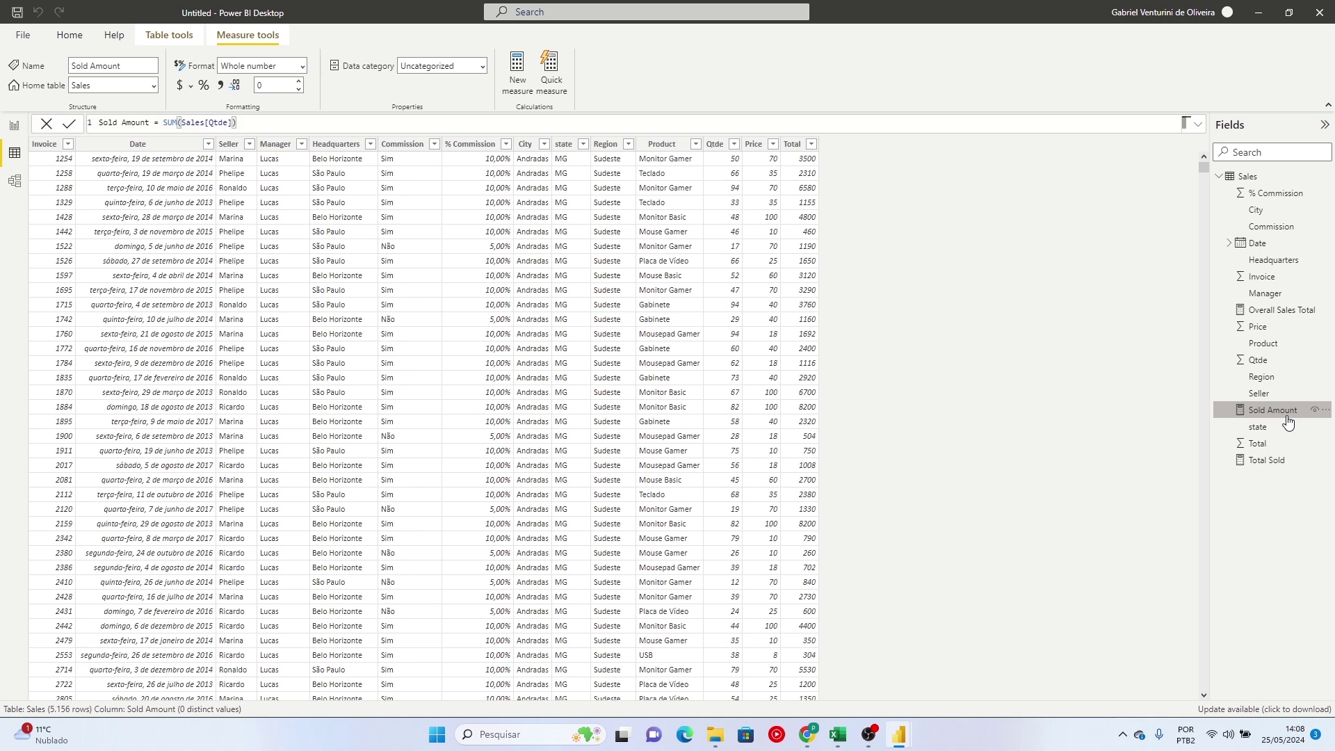
{"action": "left_click", "coordinate": [1269, 464]}
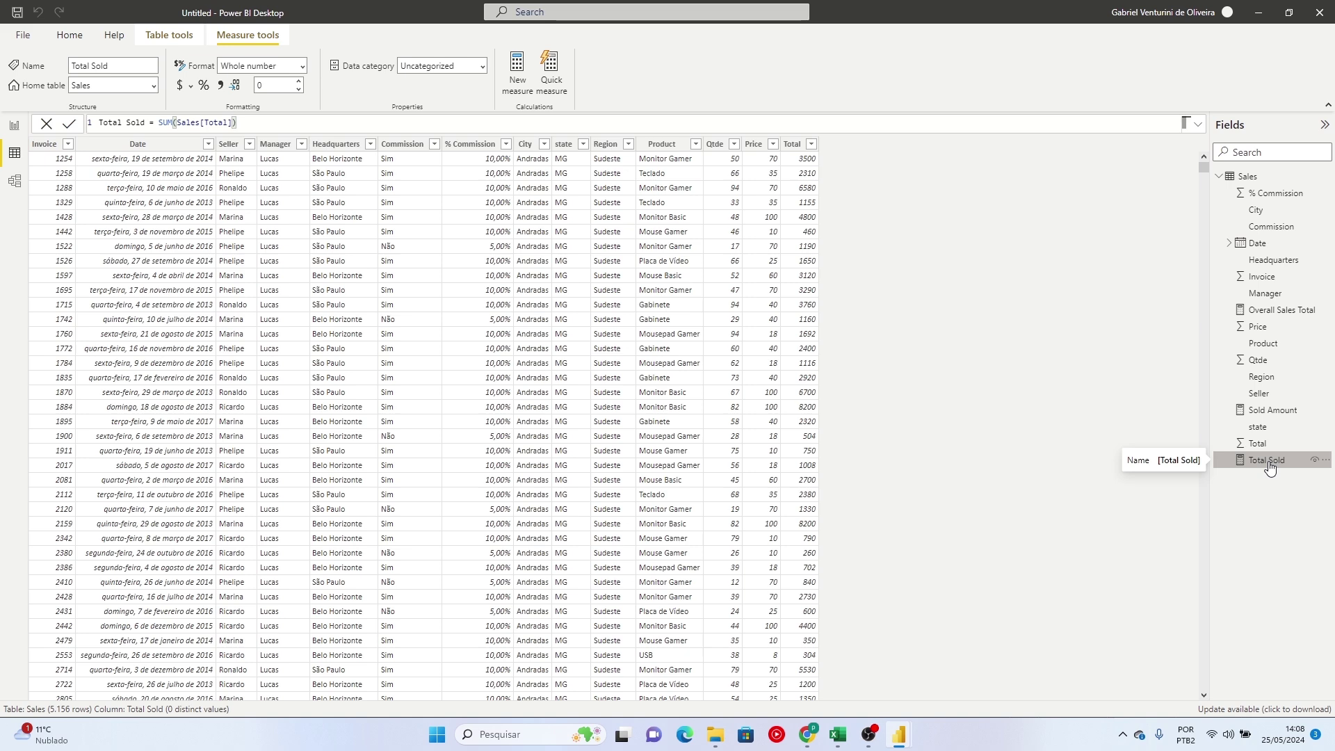
{"action": "left_click", "coordinate": [1273, 310]}
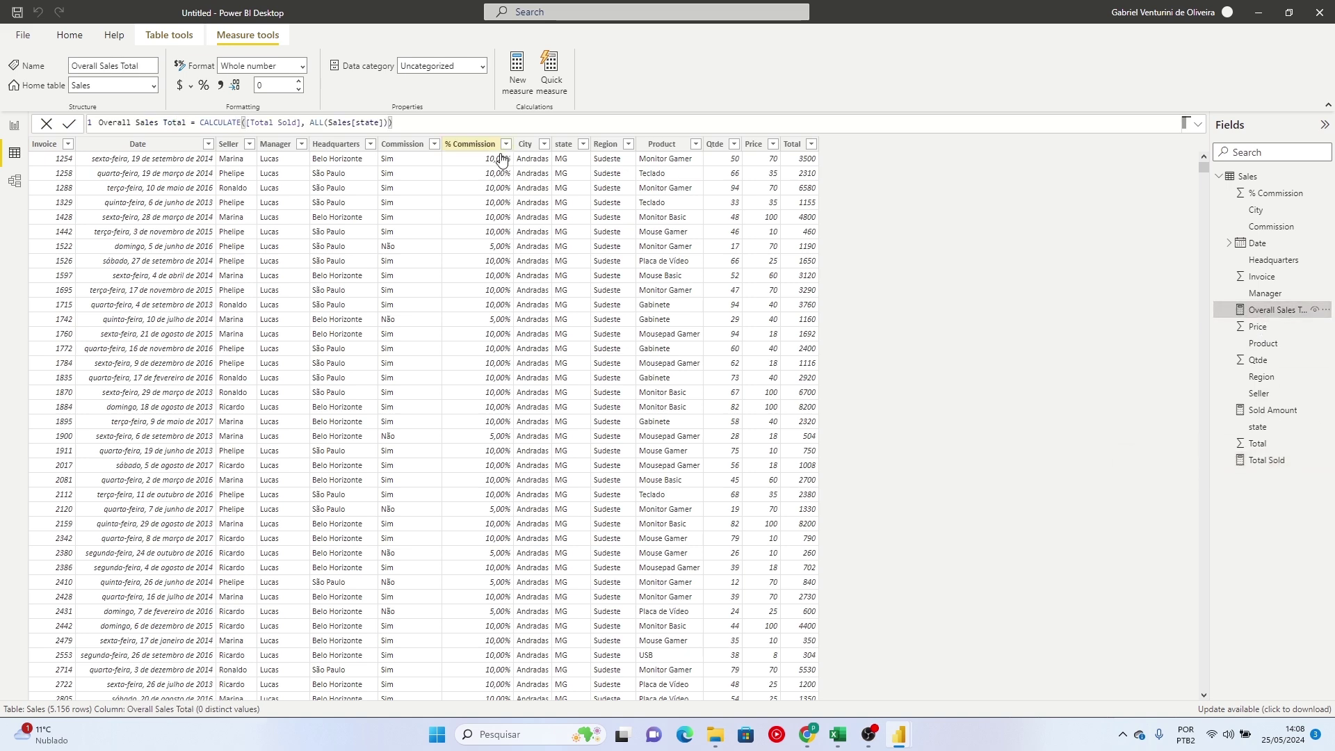
Set the image TP+-+Dash+07 from Downloads as the report page's wallpaper, with the image fit set to Fit
{"action": "left_click", "coordinate": [14, 125]}
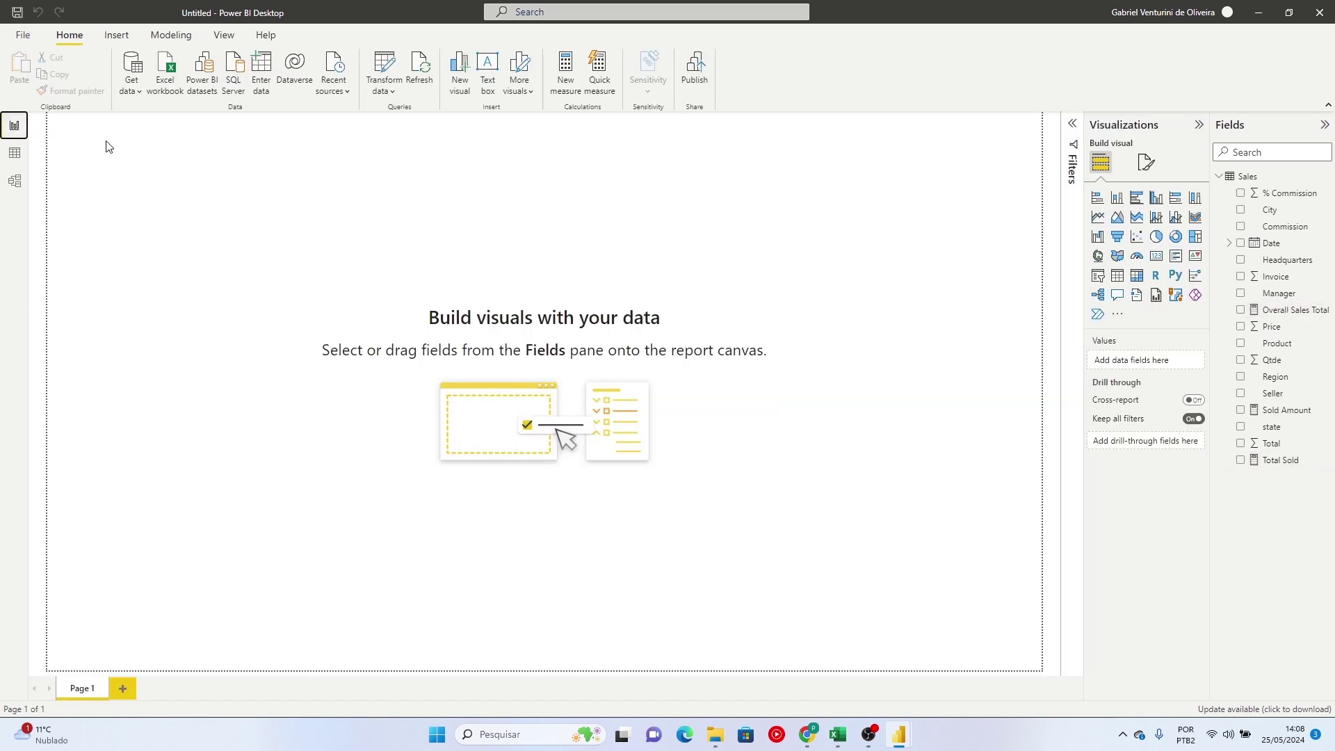
{"action": "left_click", "coordinate": [1145, 164]}
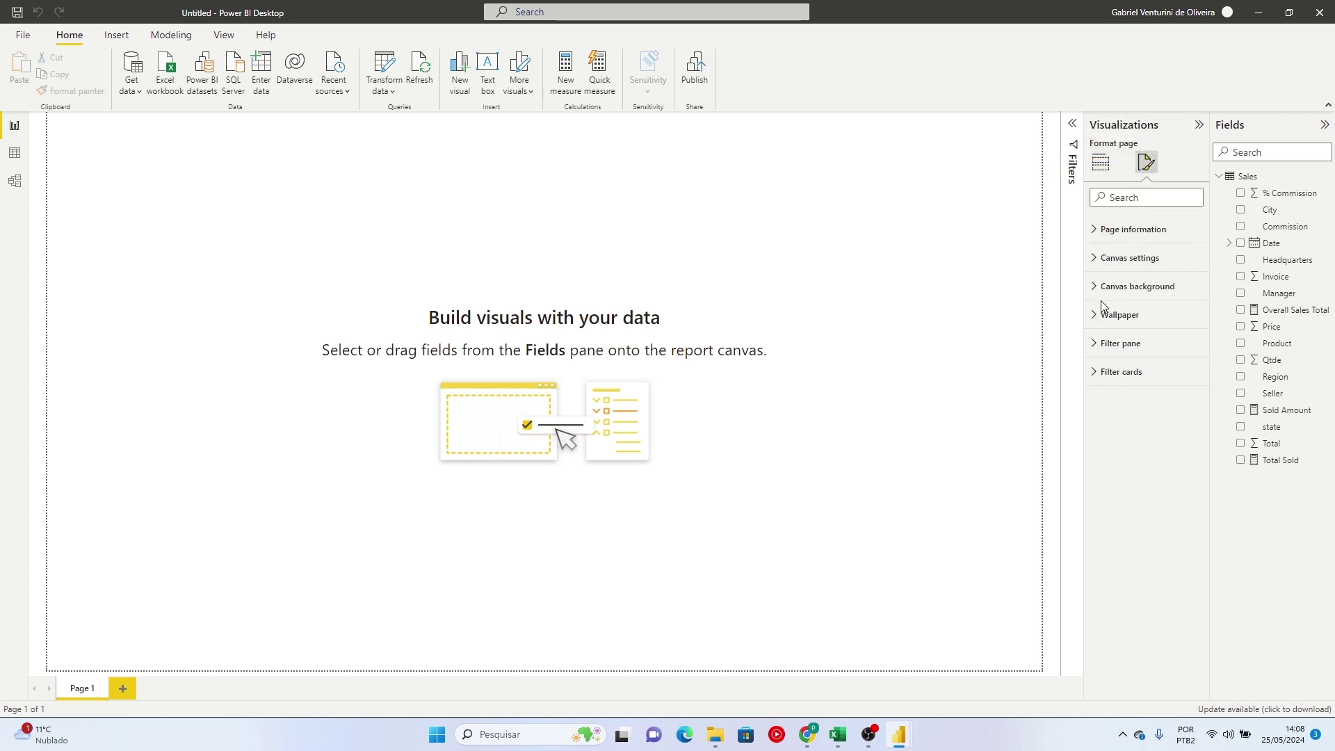
{"action": "left_click", "coordinate": [1118, 314]}
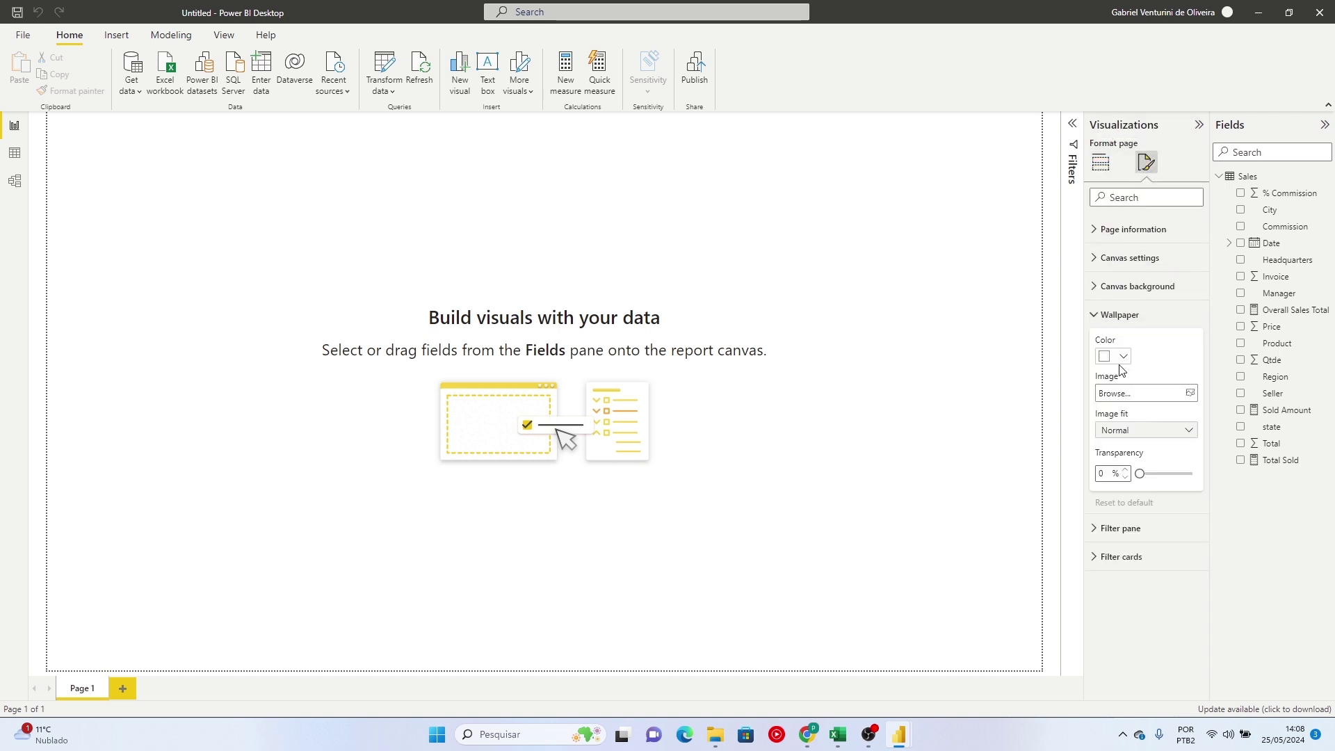
{"action": "left_click", "coordinate": [1196, 396]}
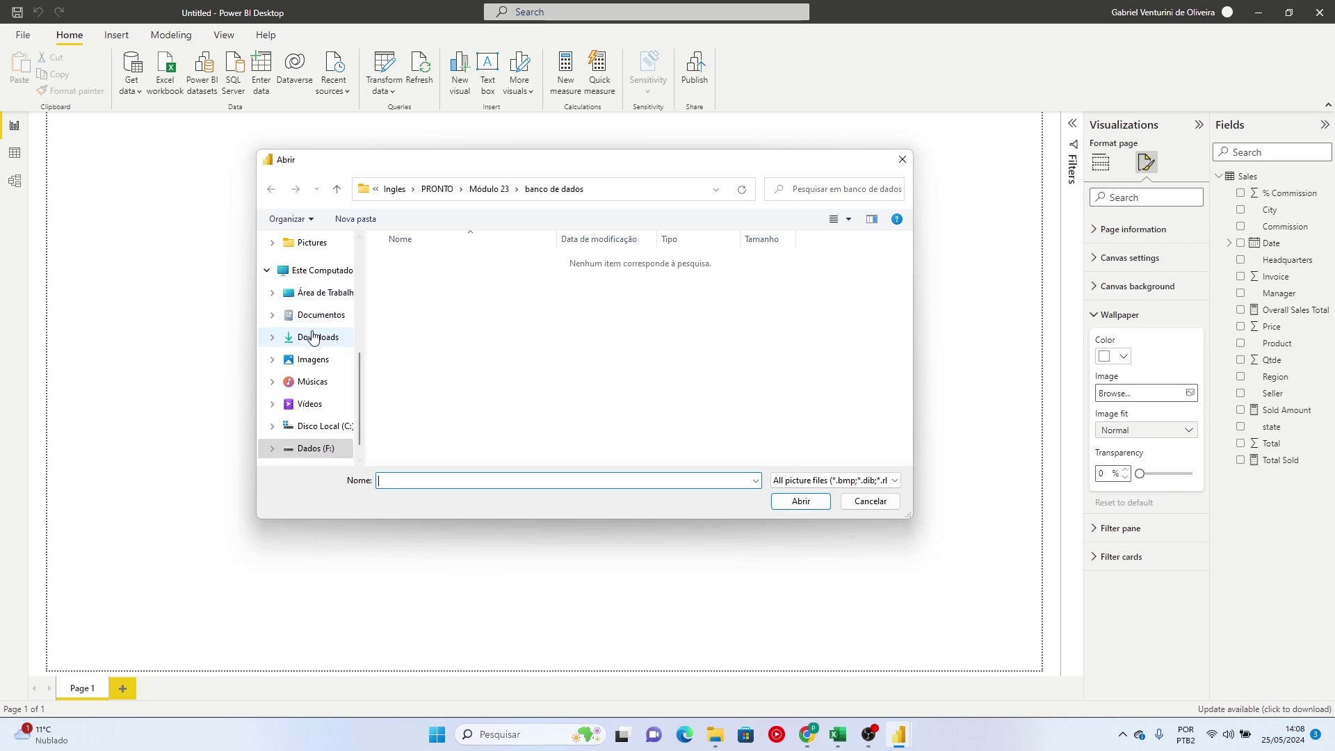
{"action": "left_click", "coordinate": [313, 337]}
{"action": "left_click", "coordinate": [487, 344]}
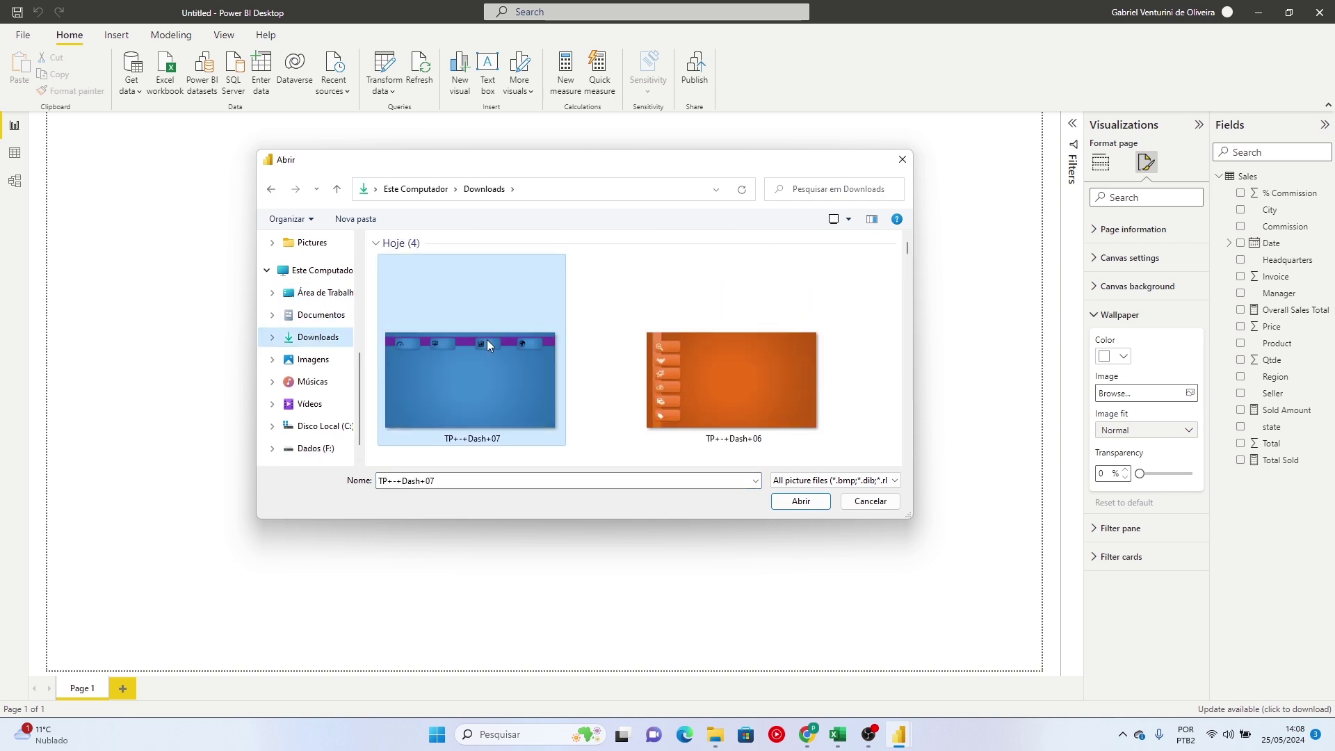
{"action": "left_click", "coordinate": [797, 502]}
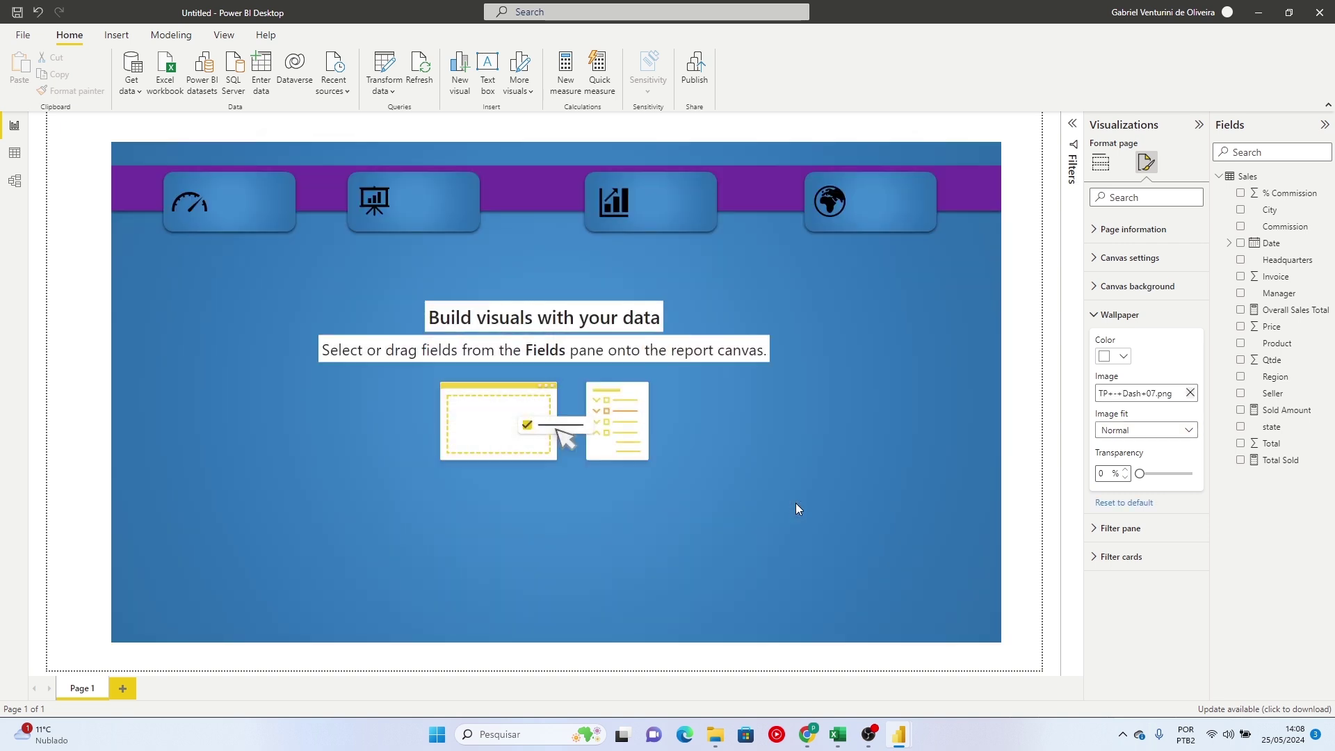
{"action": "left_click", "coordinate": [1135, 430]}
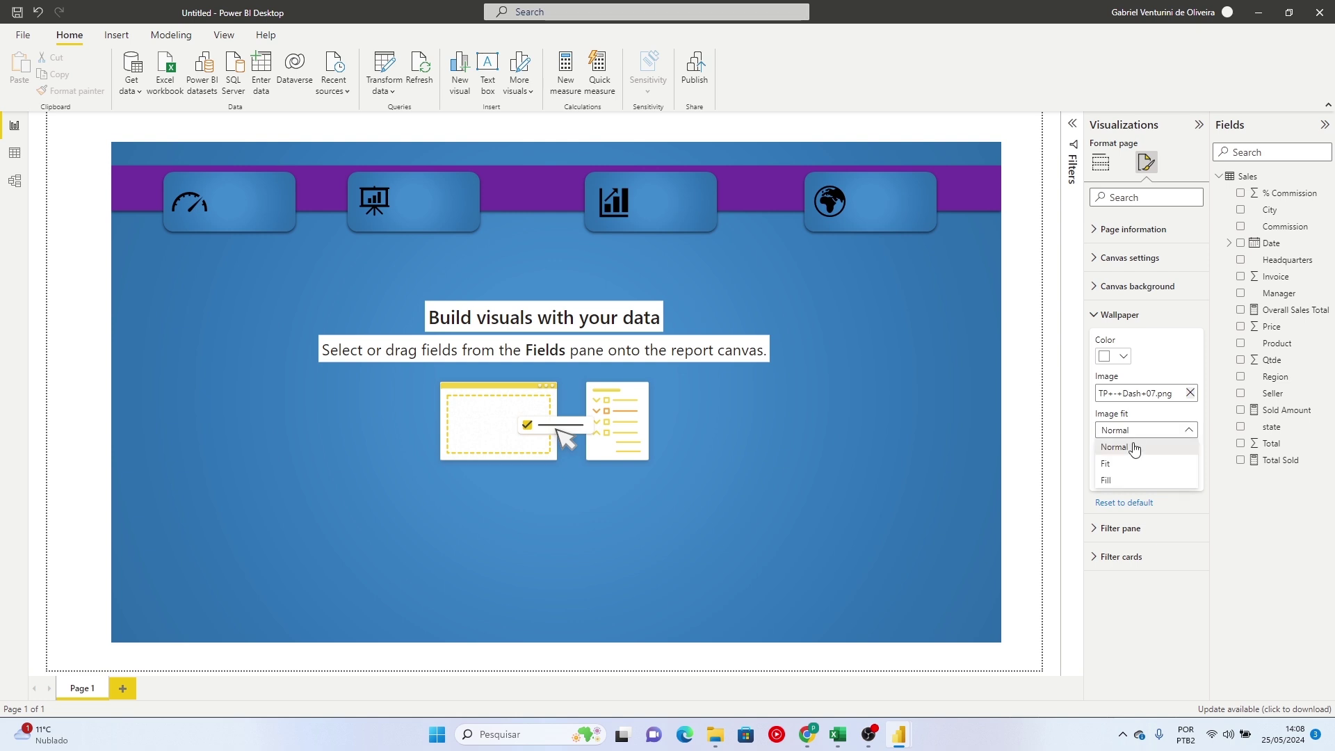
{"action": "left_click", "coordinate": [1127, 464]}
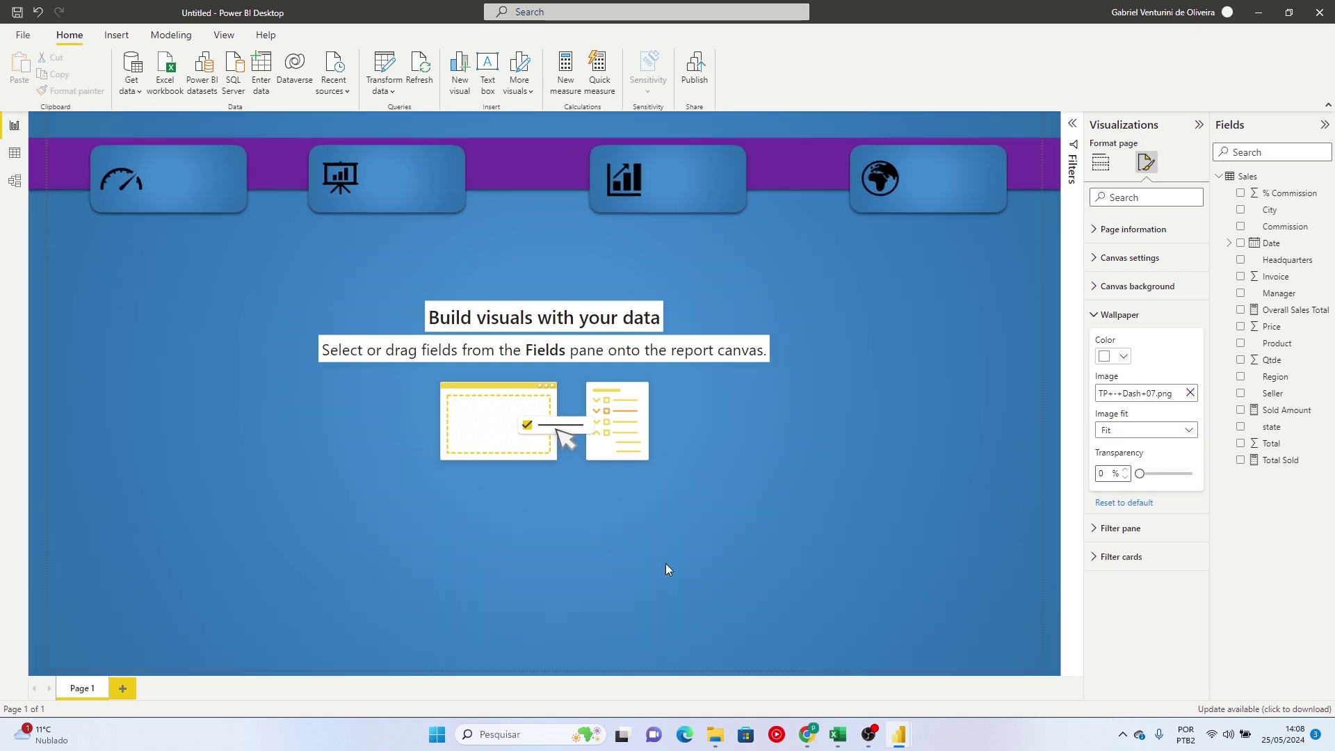
Insert a card visual, shrink it and place it beside the gauge icon in the first header tile
{"action": "left_click", "coordinate": [255, 265]}
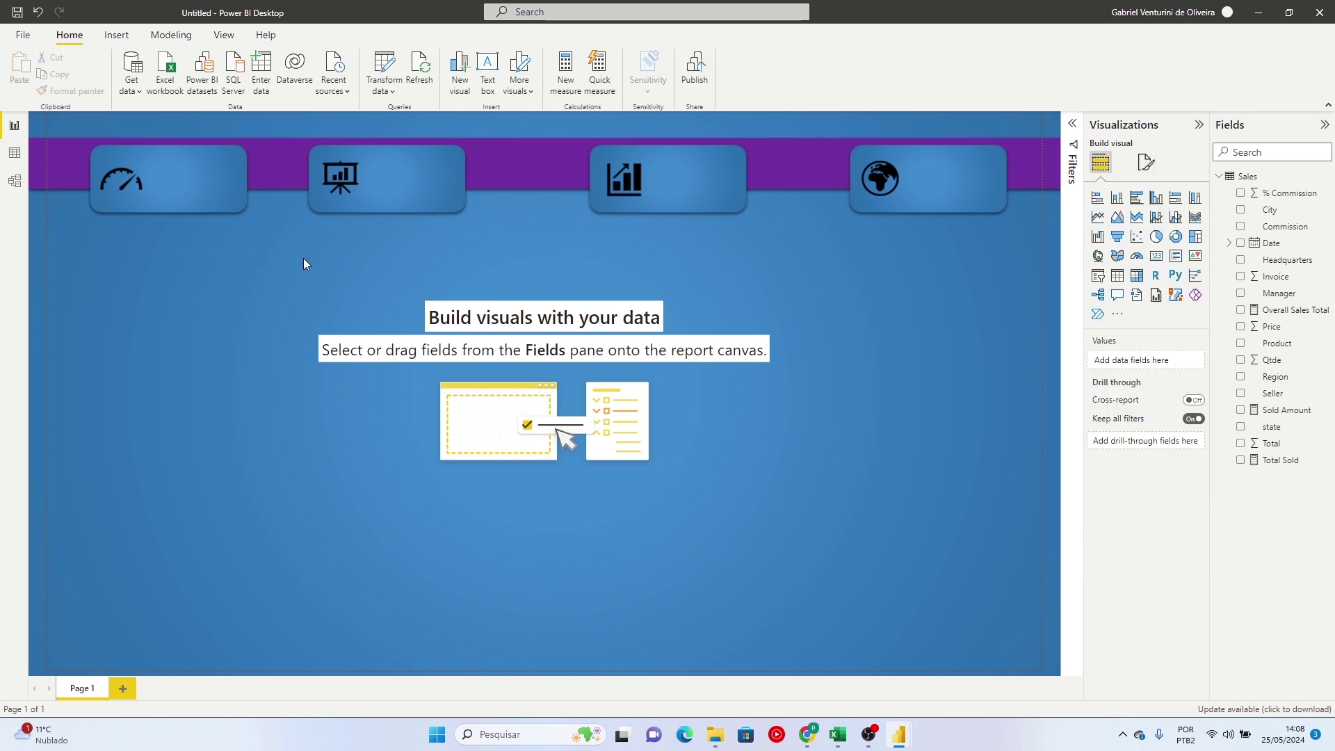
{"action": "left_click", "coordinate": [1158, 257]}
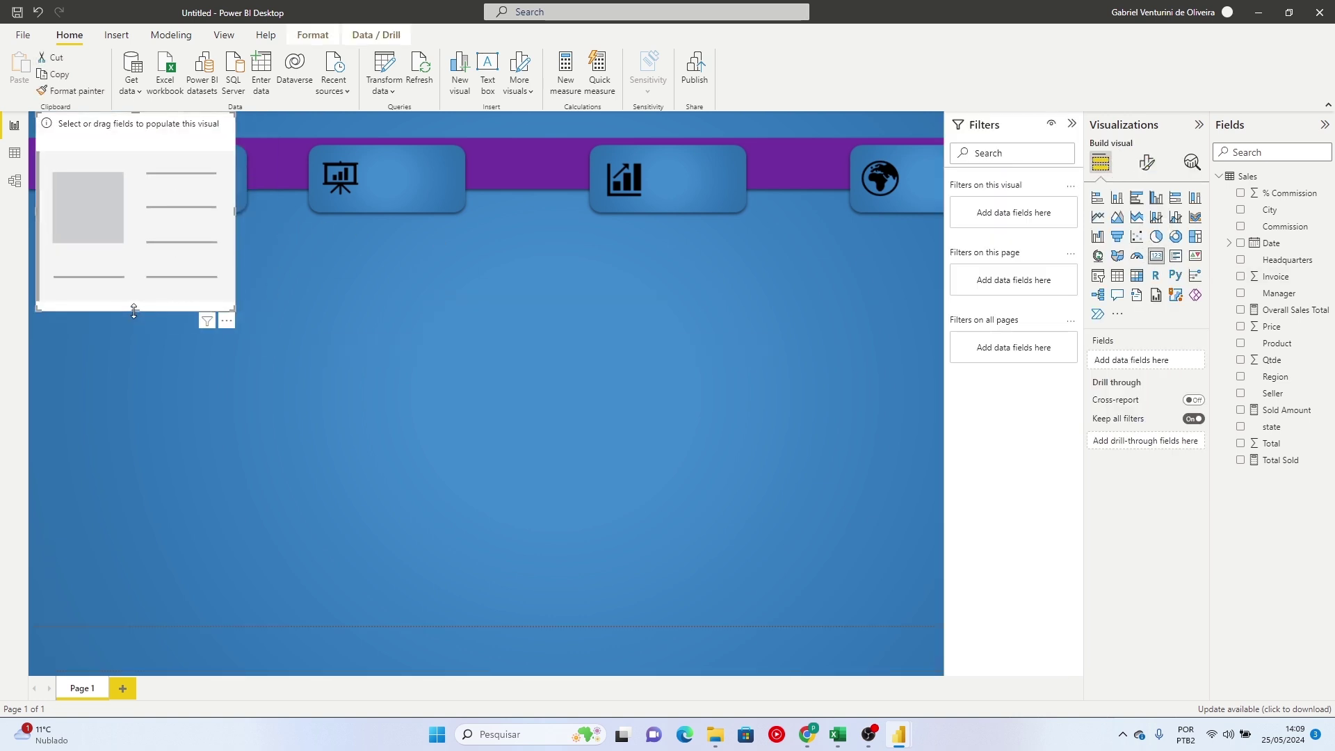
{"action": "left_click_drag", "start_coordinate": [135, 311], "coordinate": [151, 163]}
{"action": "left_click_drag", "start_coordinate": [60, 148], "coordinate": [160, 187]}
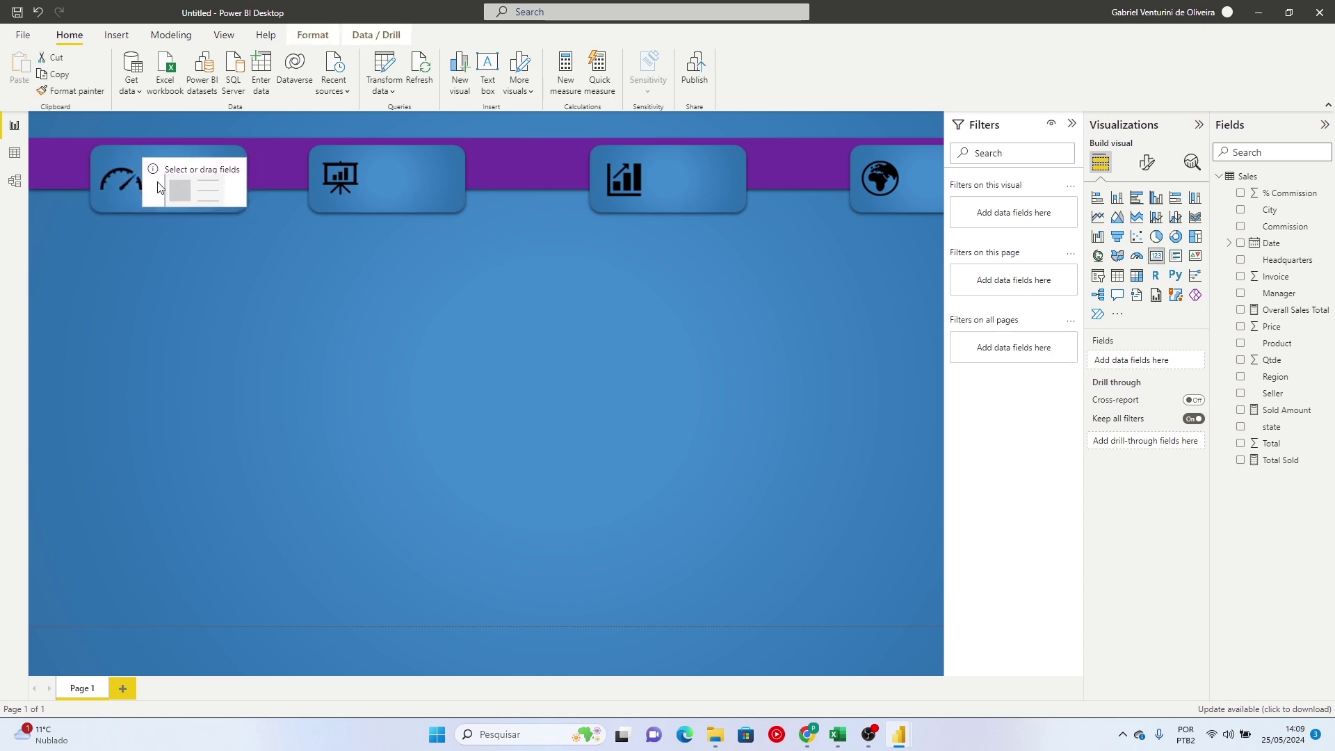
{"action": "left_click_drag", "start_coordinate": [244, 207], "coordinate": [221, 190]}
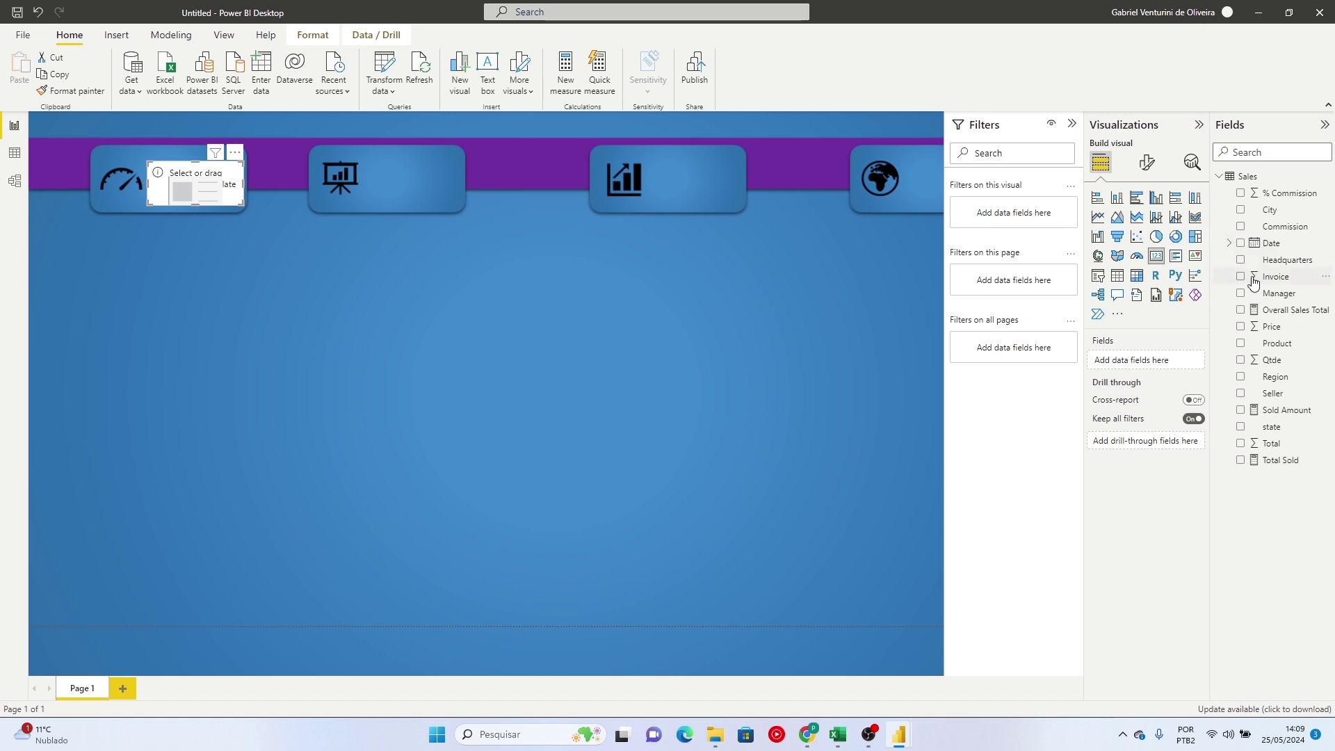
Show the Product field in the card and set its callout value font size to 15
{"action": "left_click", "coordinate": [1242, 343]}
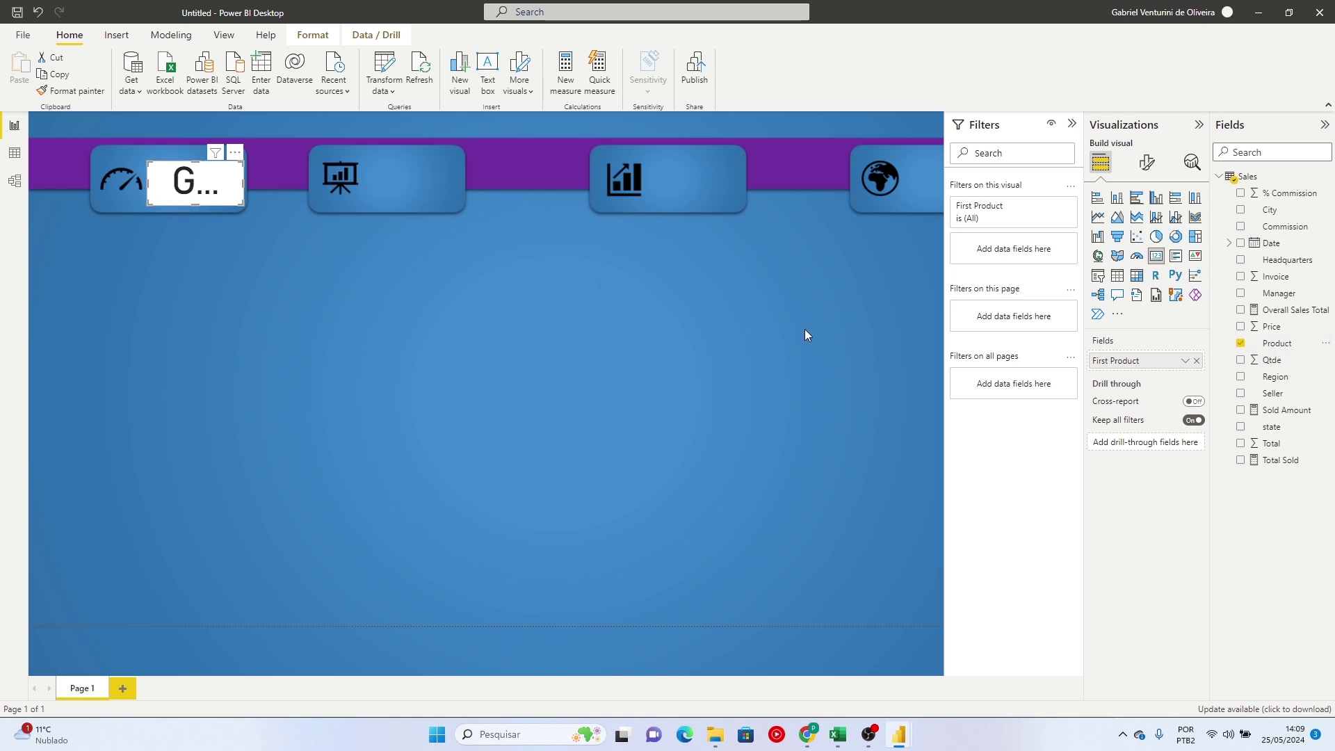
{"action": "left_click", "coordinate": [1147, 162]}
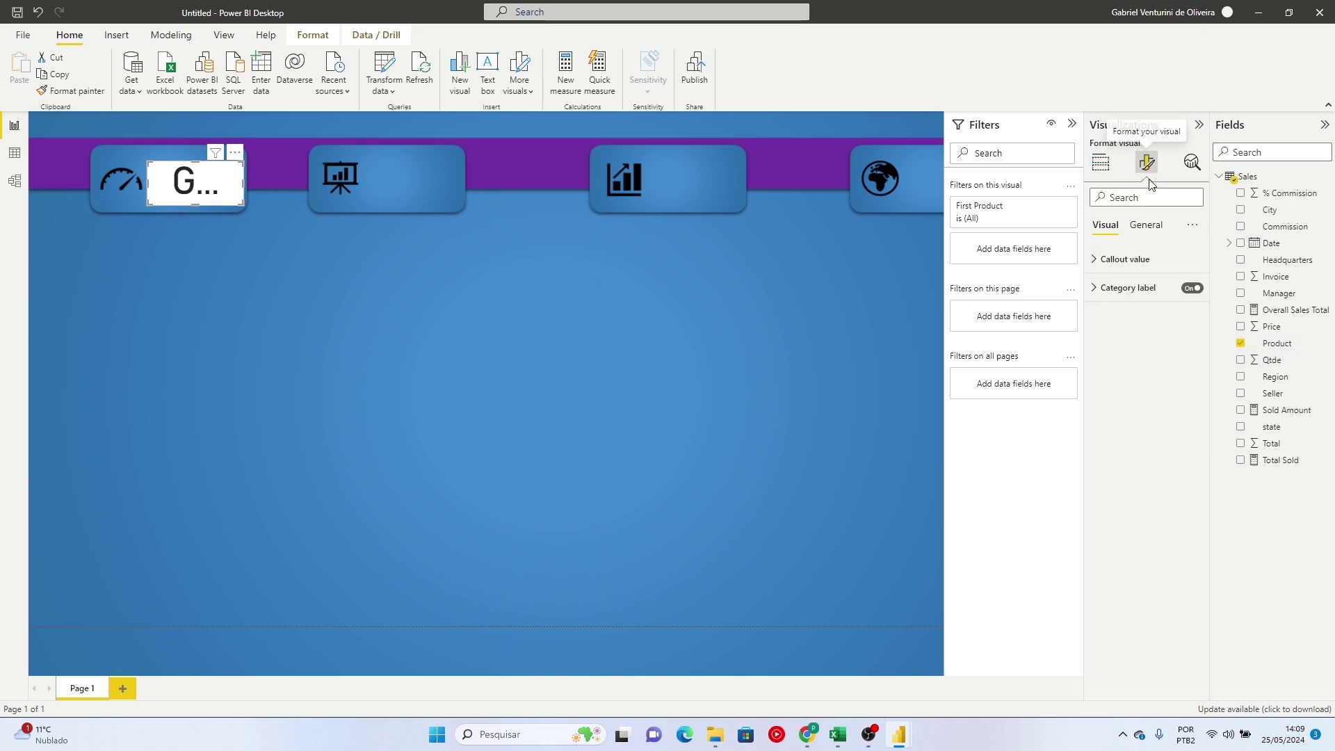
{"action": "left_click", "coordinate": [1100, 268]}
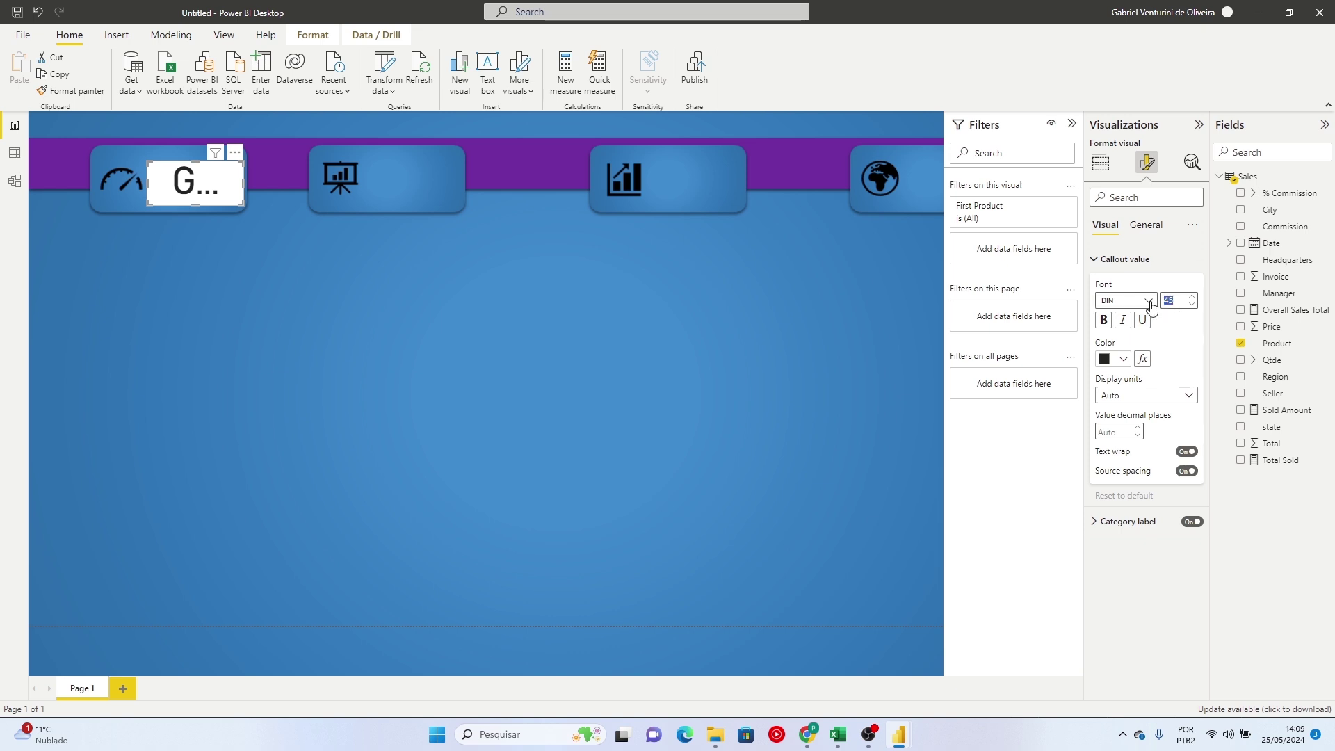
{"action": "type", "text": "15"}
{"action": "key", "text": "Return"}
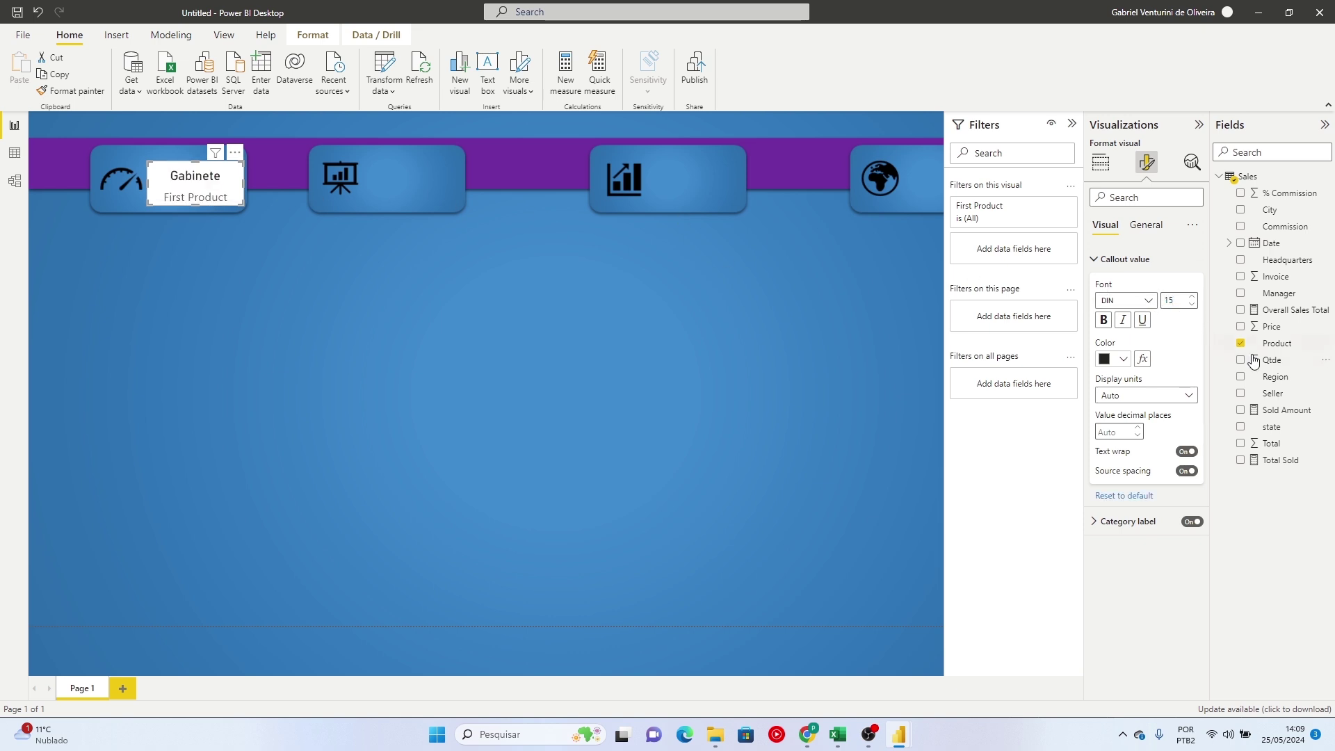
Filter the card by Product with a Top N filter showing the top 1 item by Count of Product
{"action": "left_click_drag", "start_coordinate": [1281, 347], "coordinate": [1015, 249]}
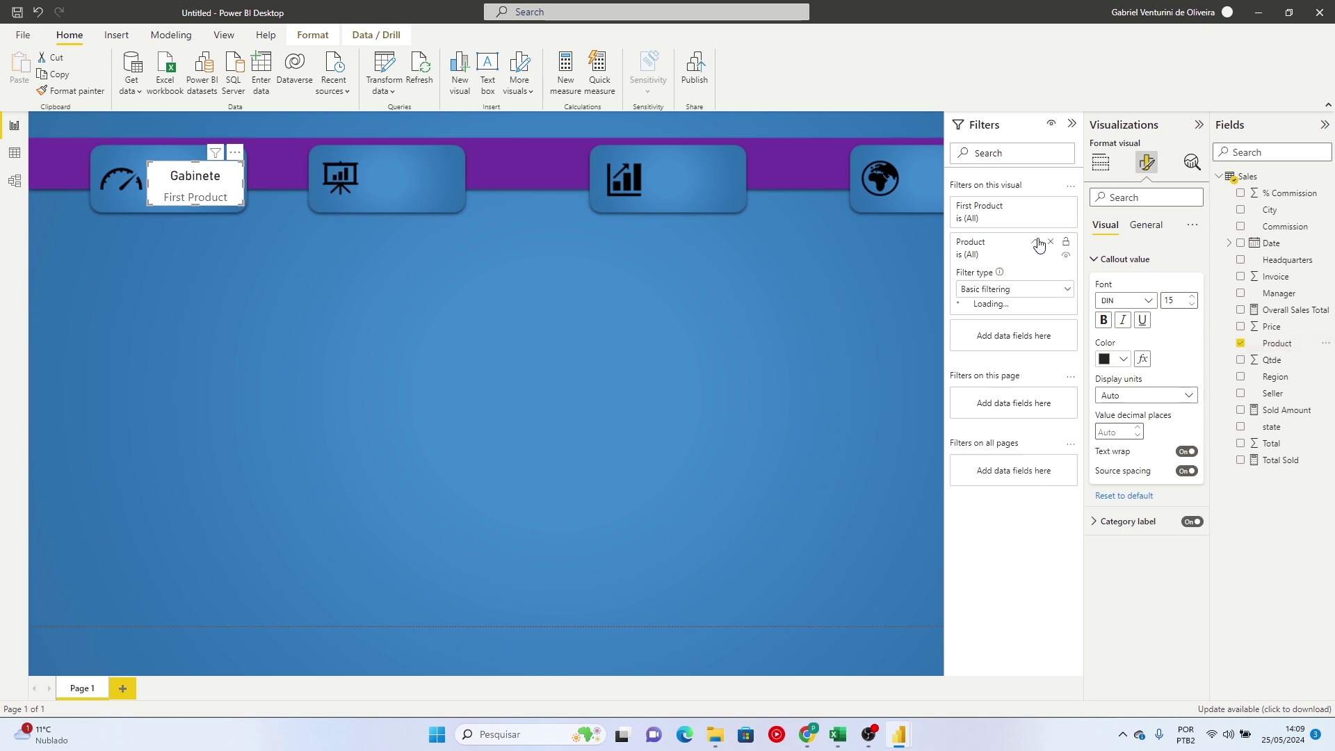
{"action": "left_click", "coordinate": [1019, 289]}
{"action": "left_click", "coordinate": [1002, 341]}
{"action": "left_click", "coordinate": [1039, 322]}
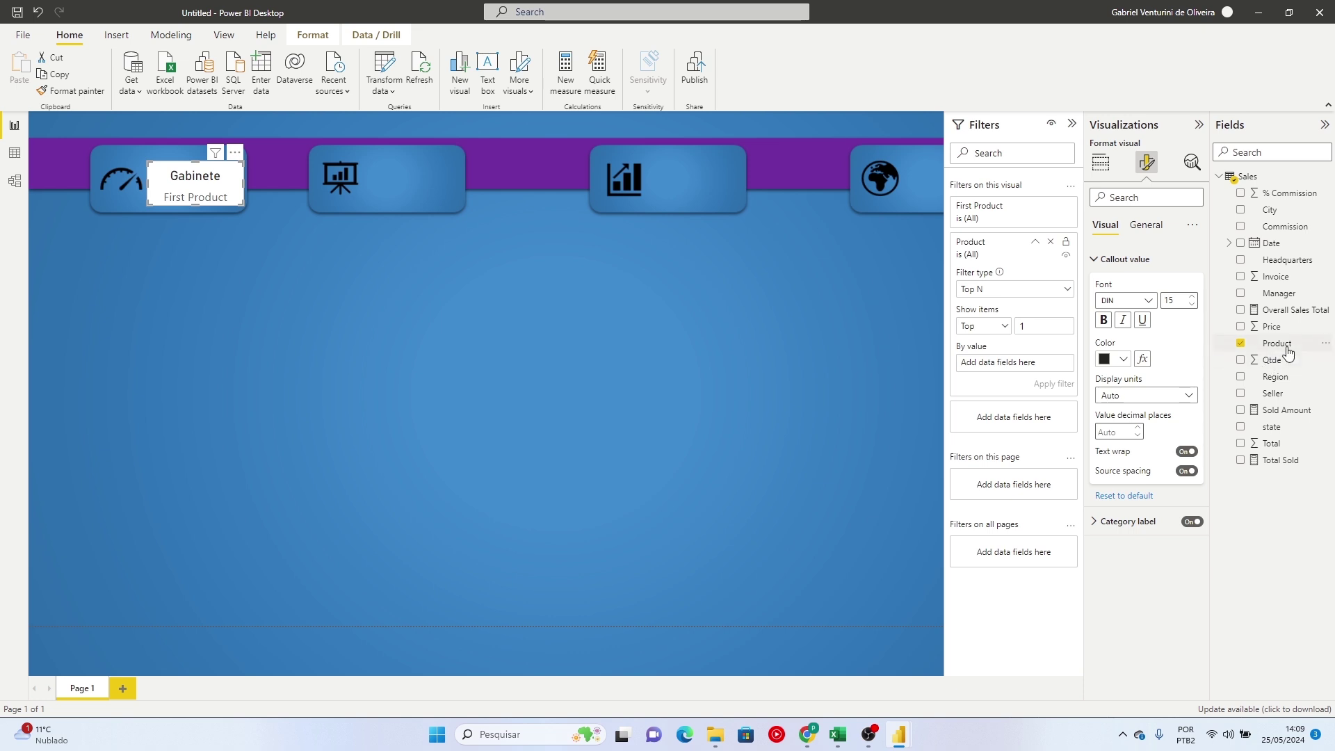
{"action": "left_click_drag", "start_coordinate": [1278, 345], "coordinate": [1043, 375]}
{"action": "left_click", "coordinate": [1054, 362]}
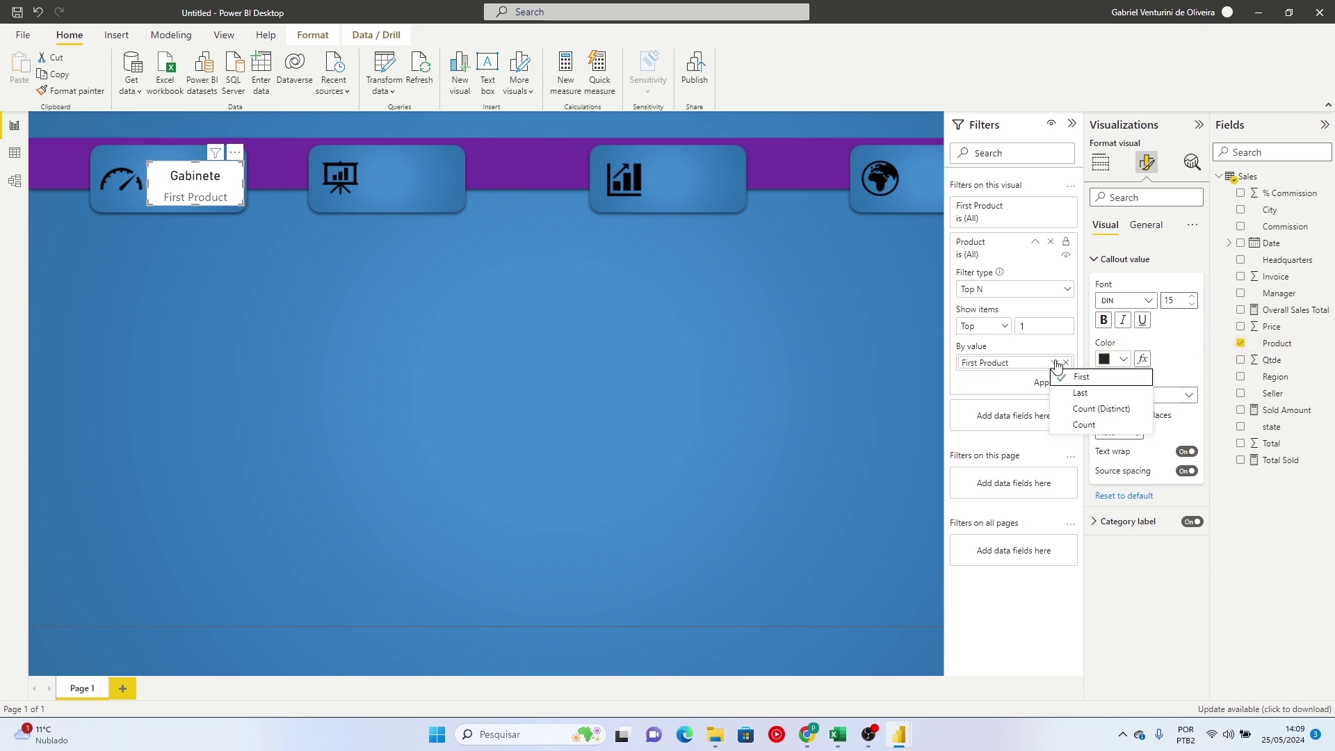
{"action": "left_click", "coordinate": [1075, 425]}
{"action": "left_click", "coordinate": [1058, 383]}
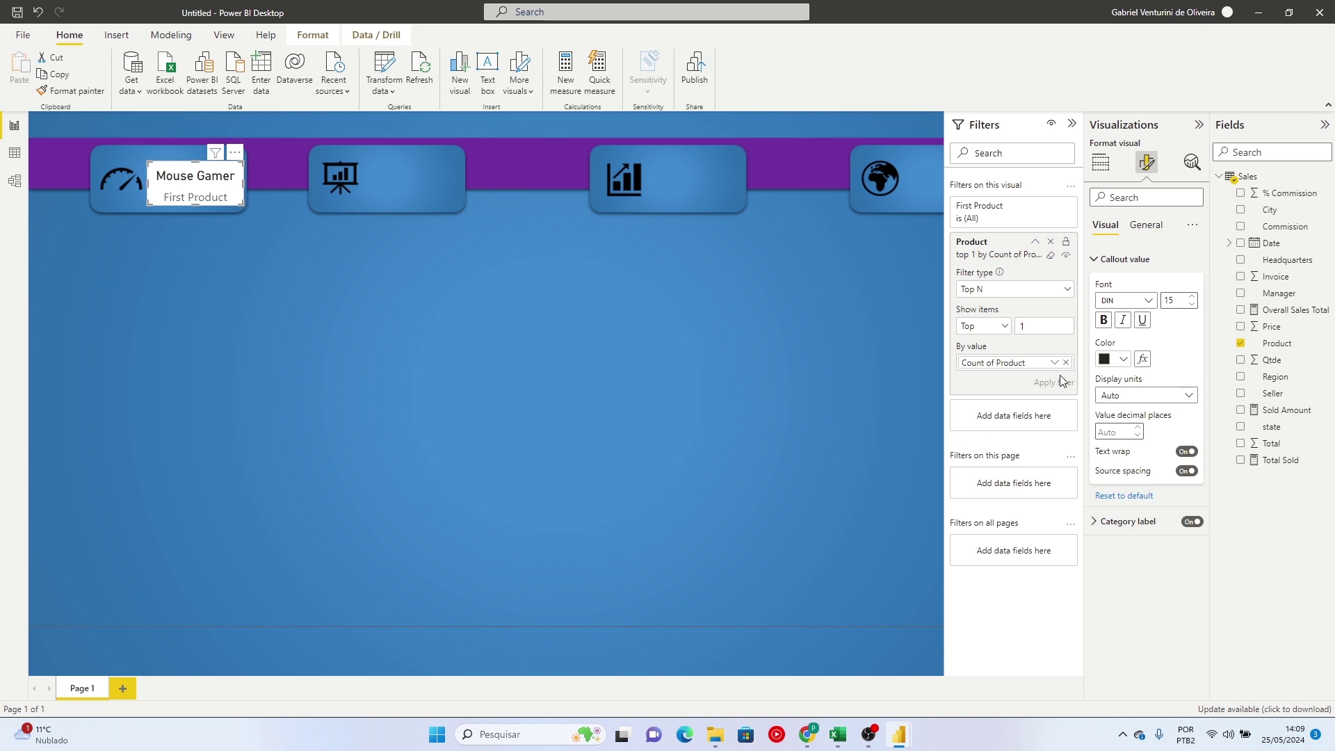
Examine the card's category label and title formatting options
{"action": "left_click", "coordinate": [1135, 228]}
{"action": "left_click", "coordinate": [1116, 231]}
{"action": "left_click", "coordinate": [1098, 528]}
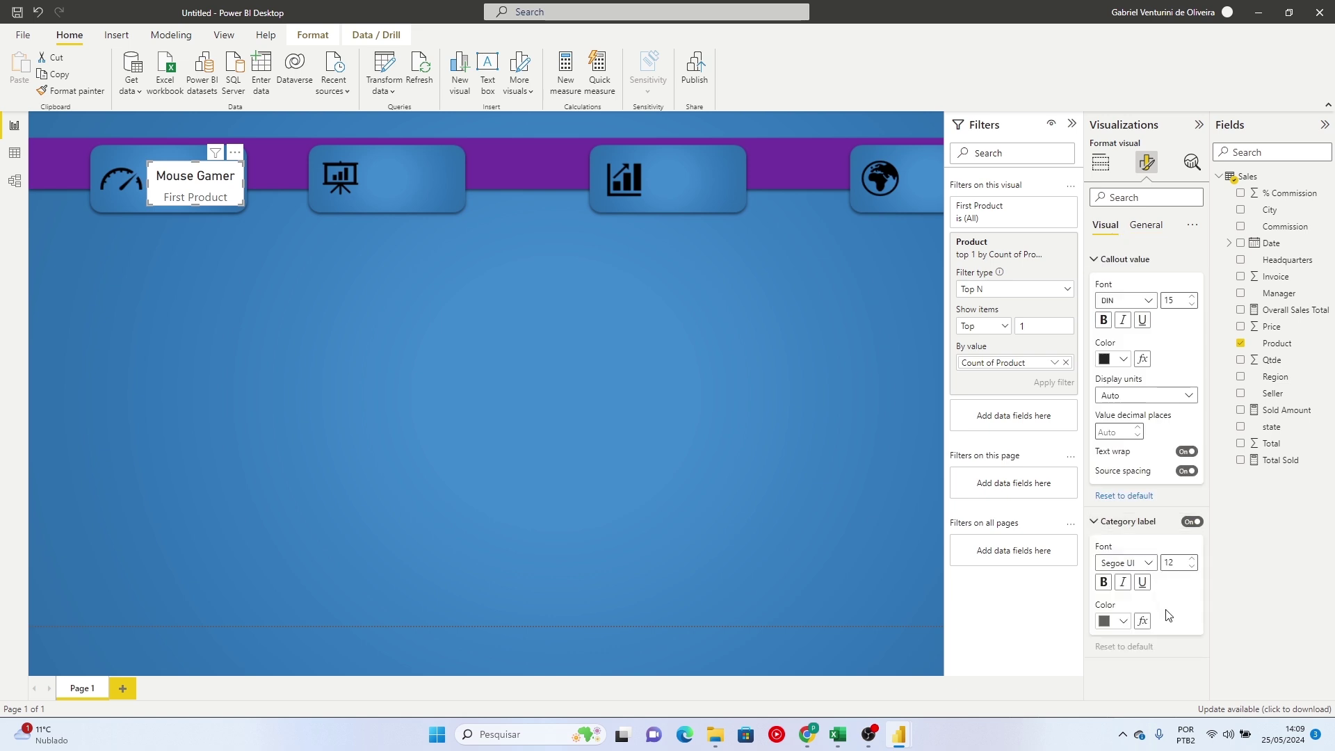
{"action": "left_click", "coordinate": [1101, 528]}
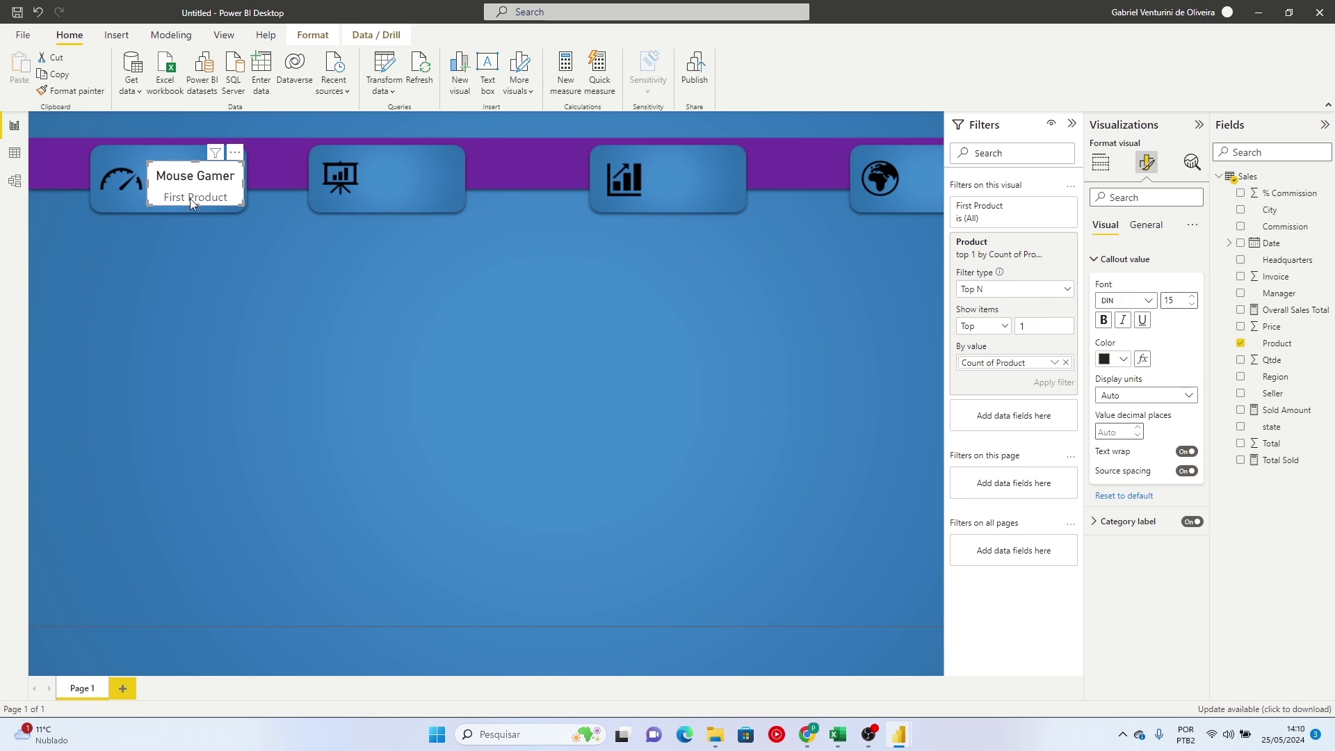
{"action": "left_click", "coordinate": [1145, 225]}
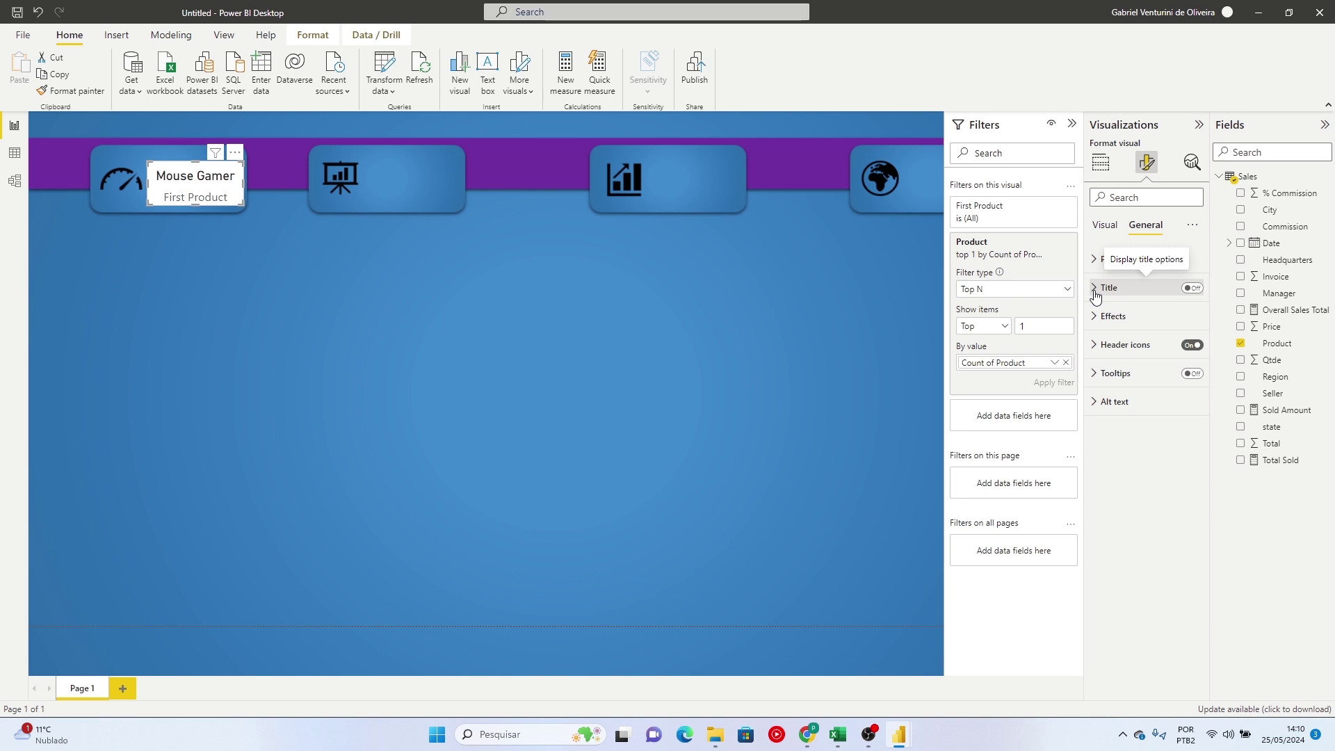
{"action": "left_click", "coordinate": [1094, 292]}
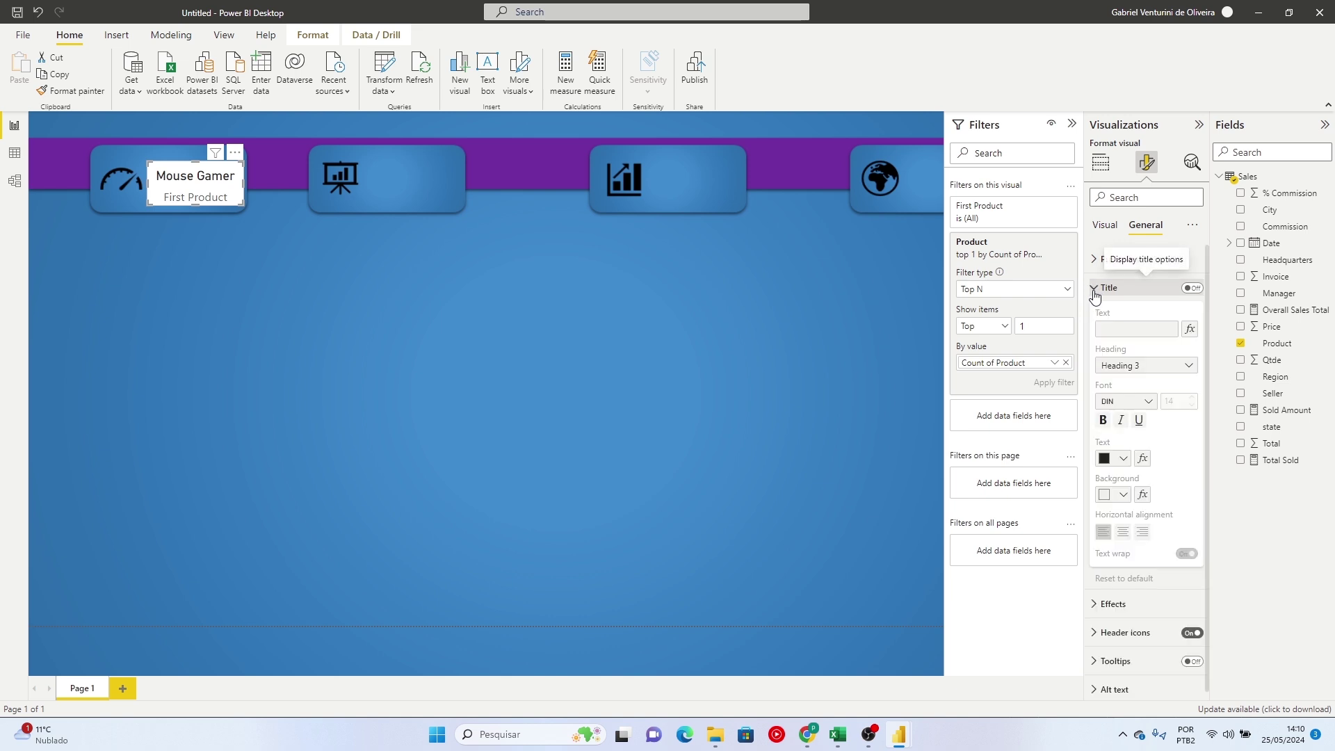
{"action": "left_click", "coordinate": [1095, 291]}
{"action": "left_click", "coordinate": [1105, 224]}
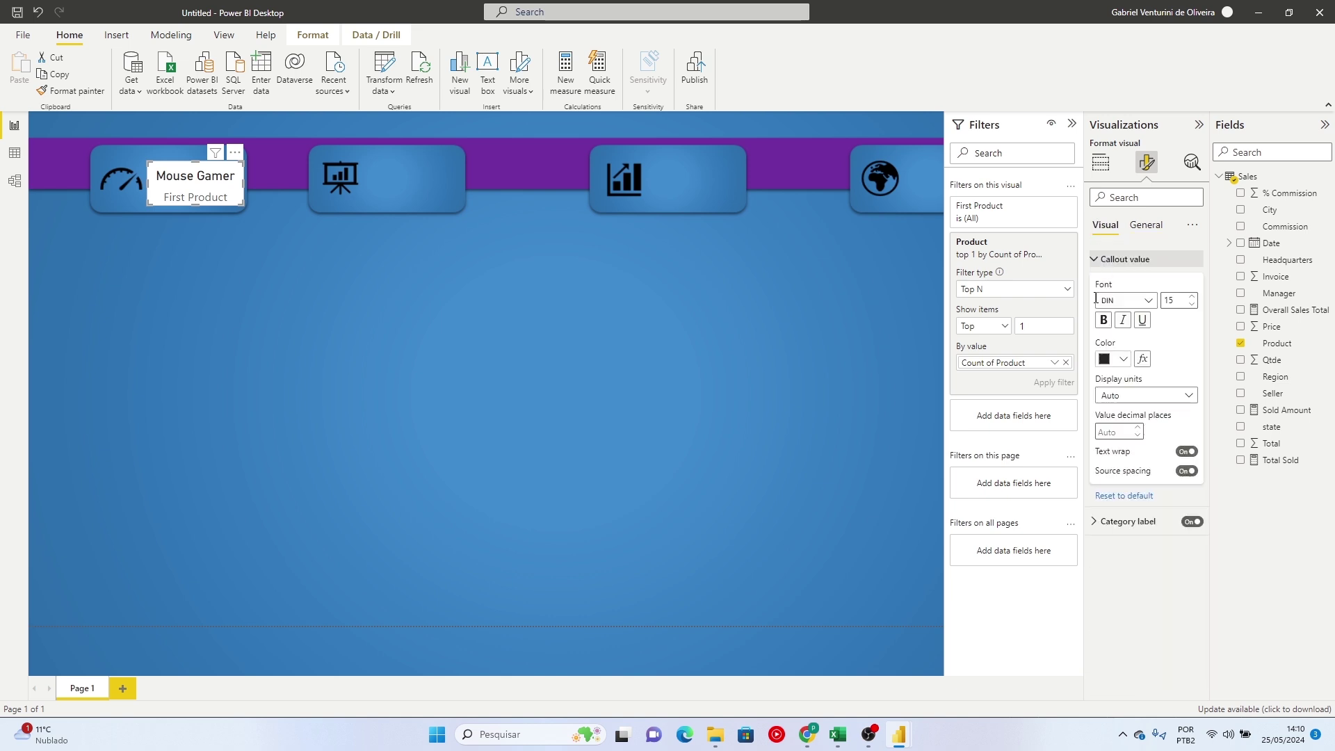
Turn off the category label of the product card
{"action": "left_click", "coordinate": [1106, 522]}
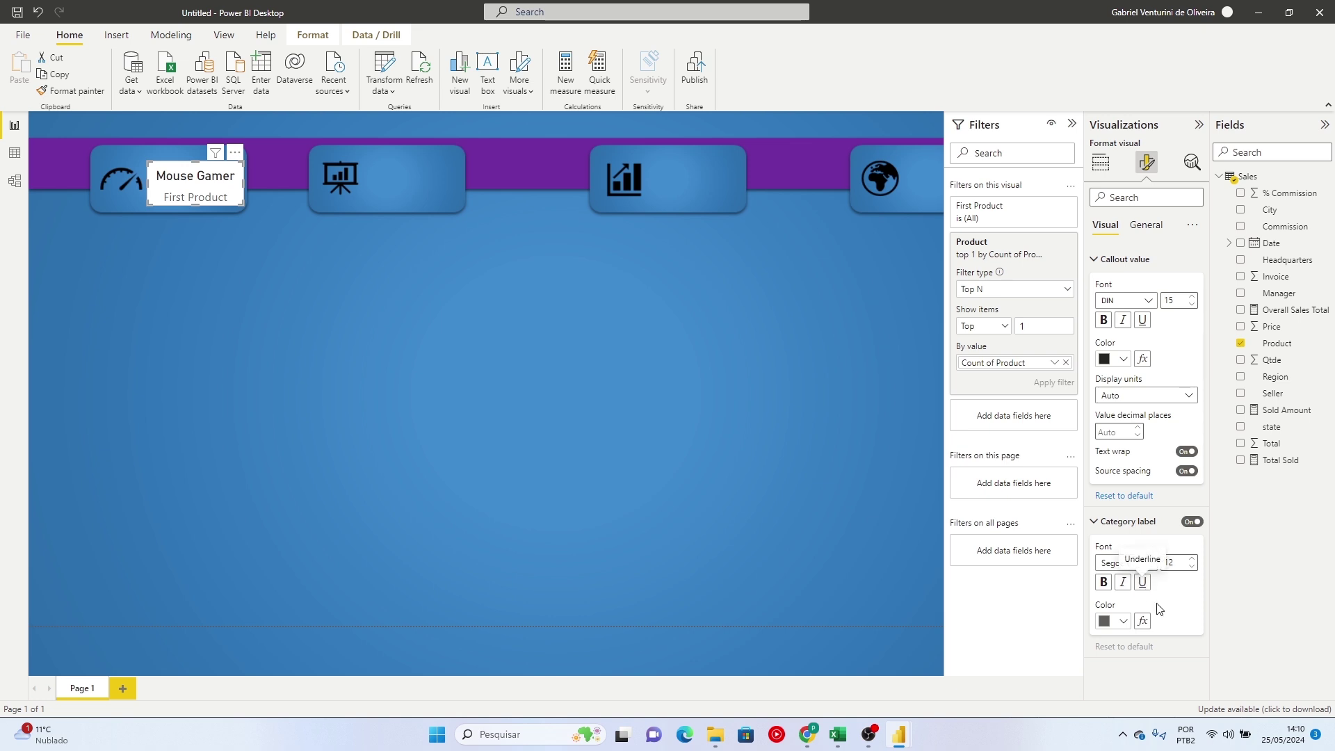
{"action": "left_click", "coordinate": [1191, 521]}
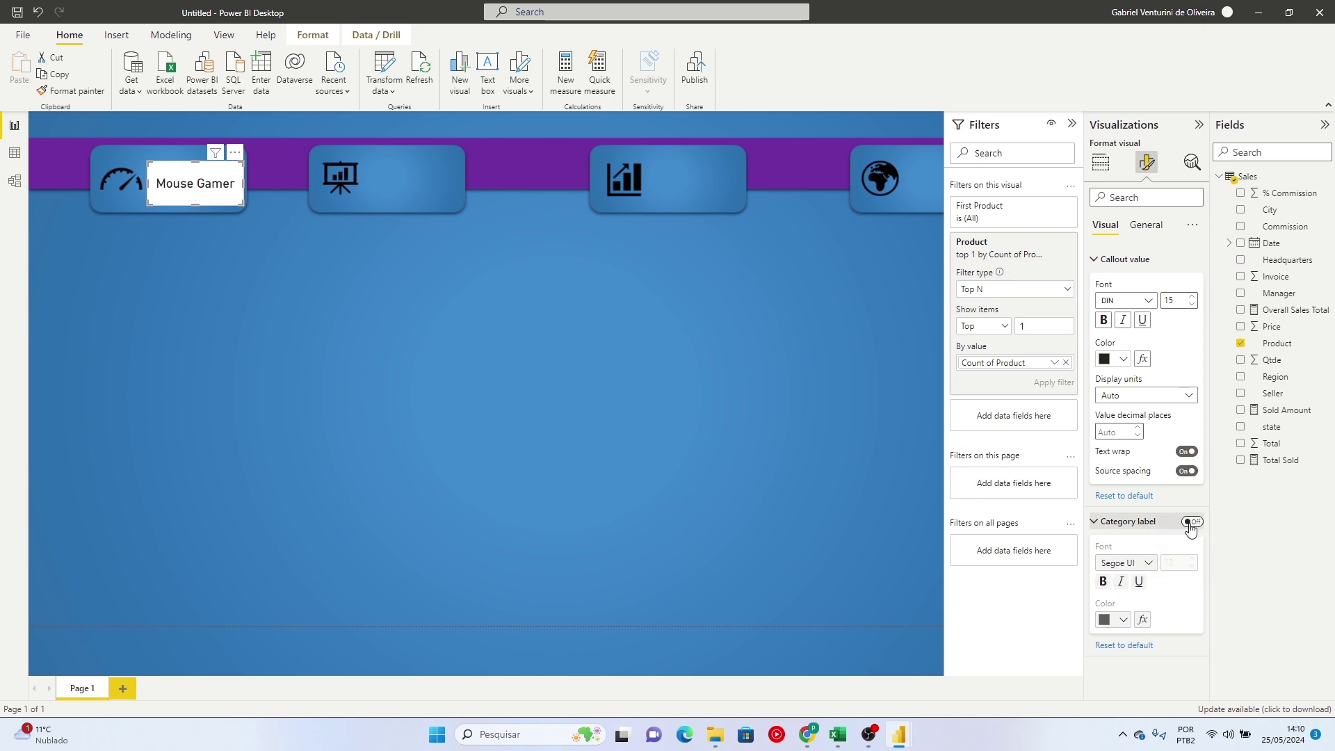
{"action": "left_click", "coordinate": [1191, 526]}
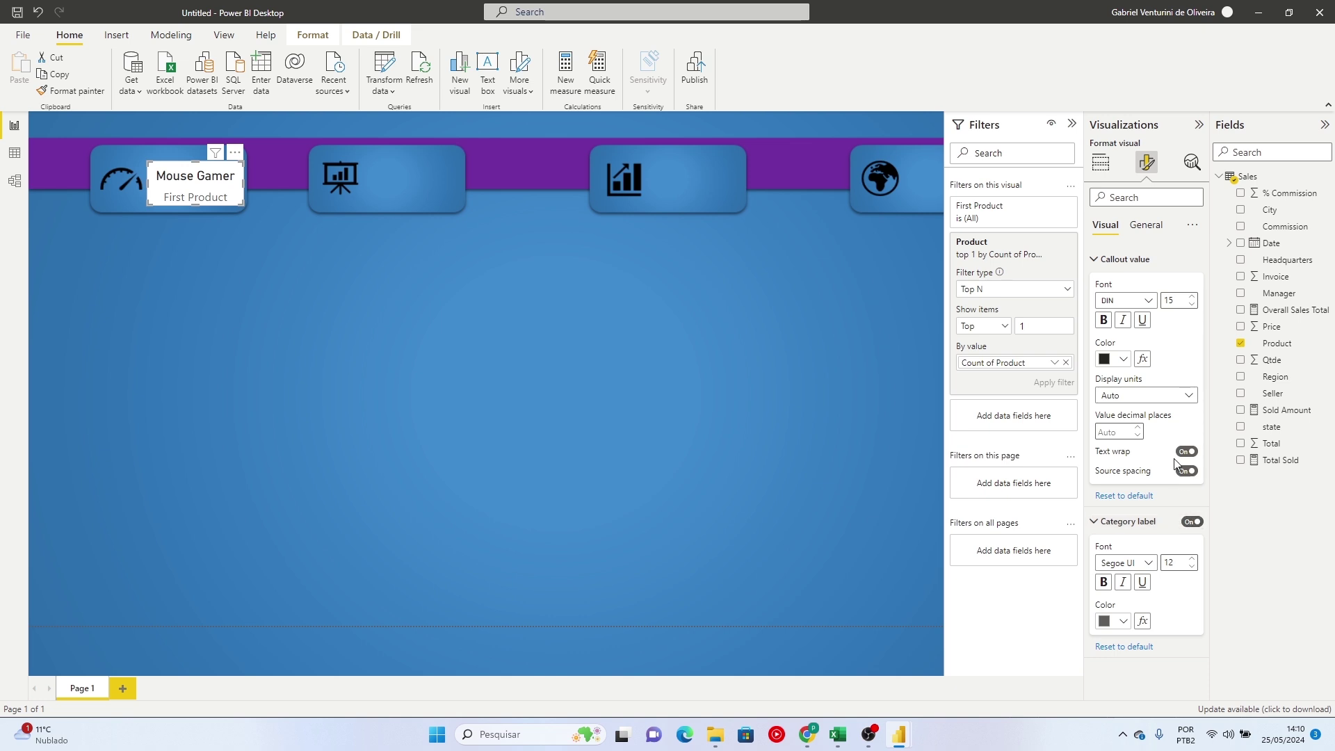
{"action": "left_click", "coordinate": [1192, 523]}
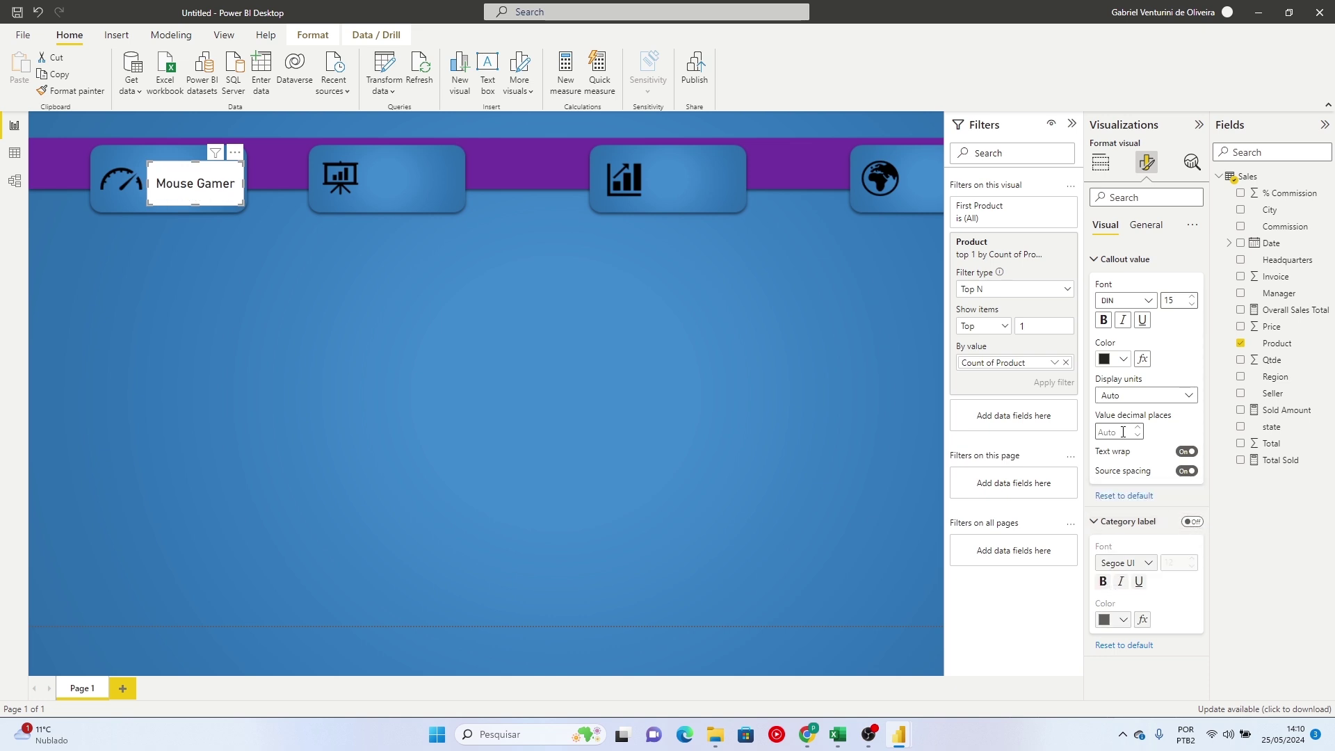
Turn on the product card's title and set its text to "Total Selling Product"
{"action": "left_click", "coordinate": [1145, 229]}
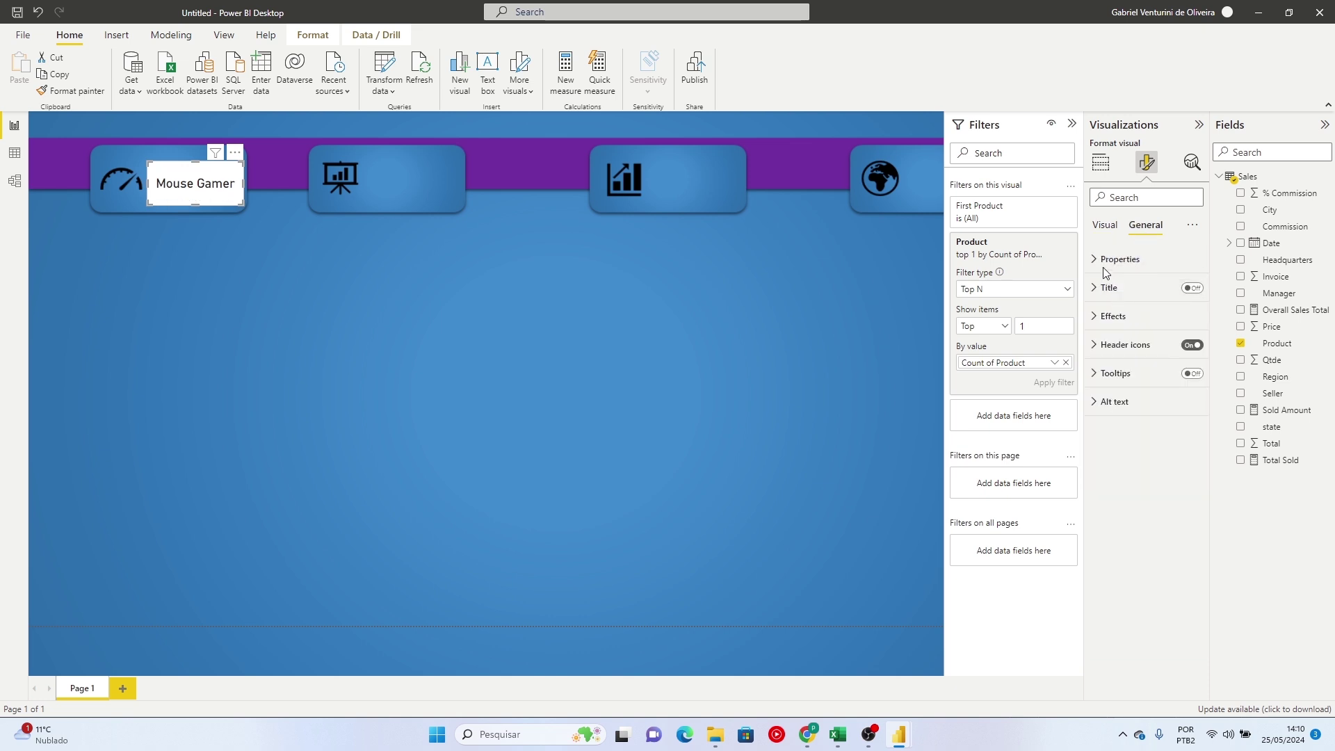
{"action": "left_click", "coordinate": [1141, 289]}
{"action": "left_click", "coordinate": [1192, 288]}
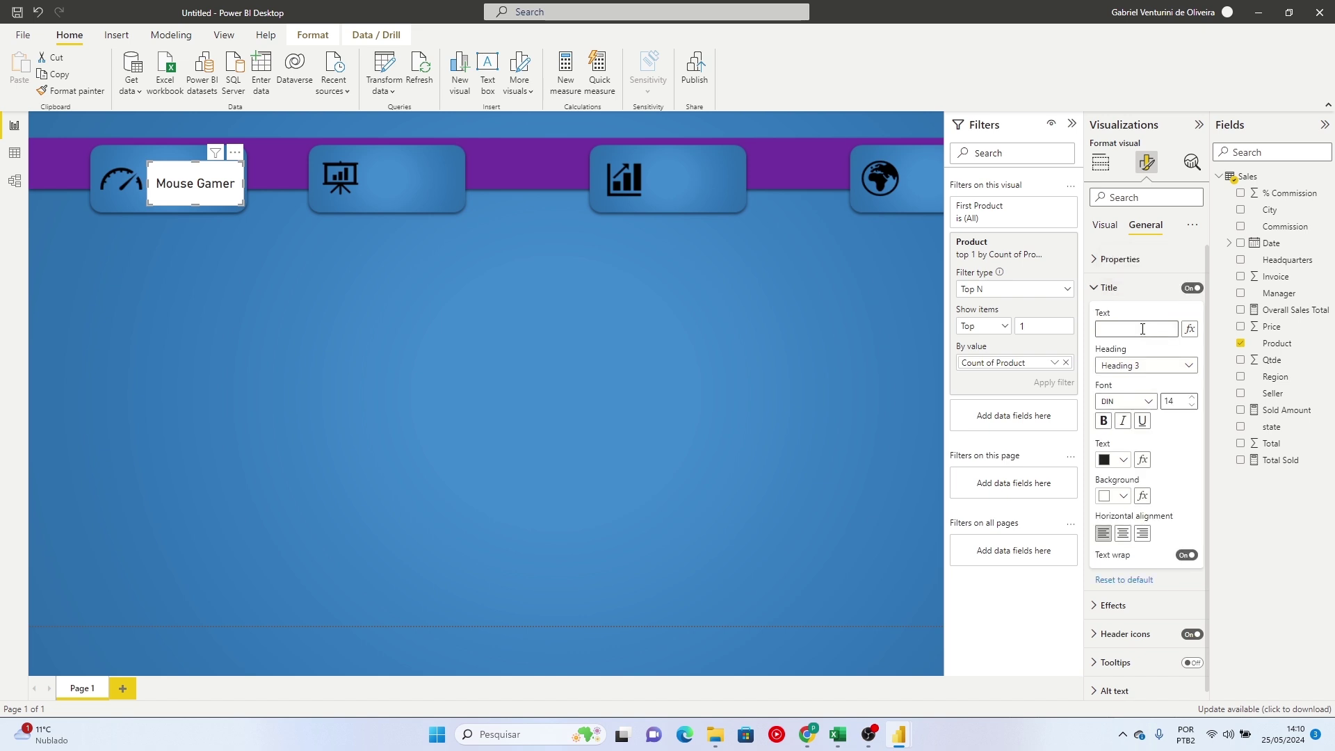
{"action": "left_click", "coordinate": [1142, 330]}
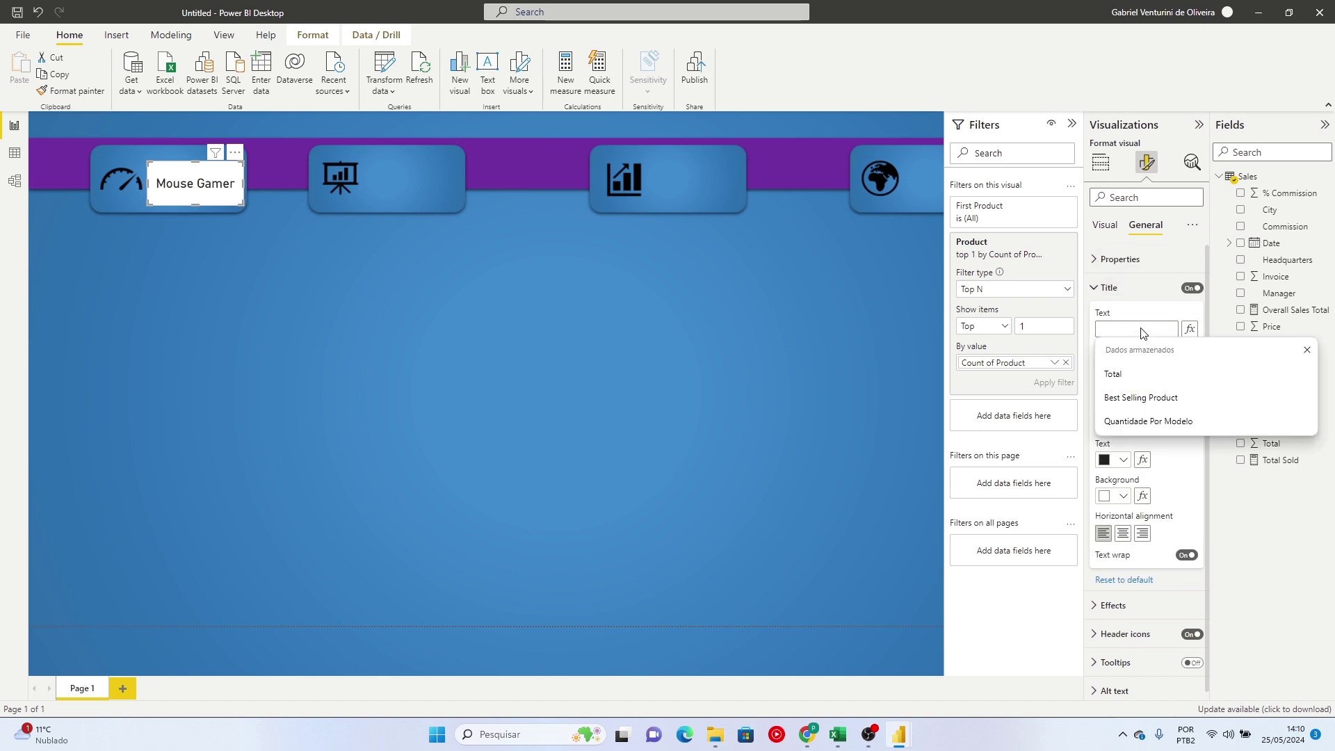
{"action": "type", "text": "T"}
{"action": "key", "text": "Tab"}
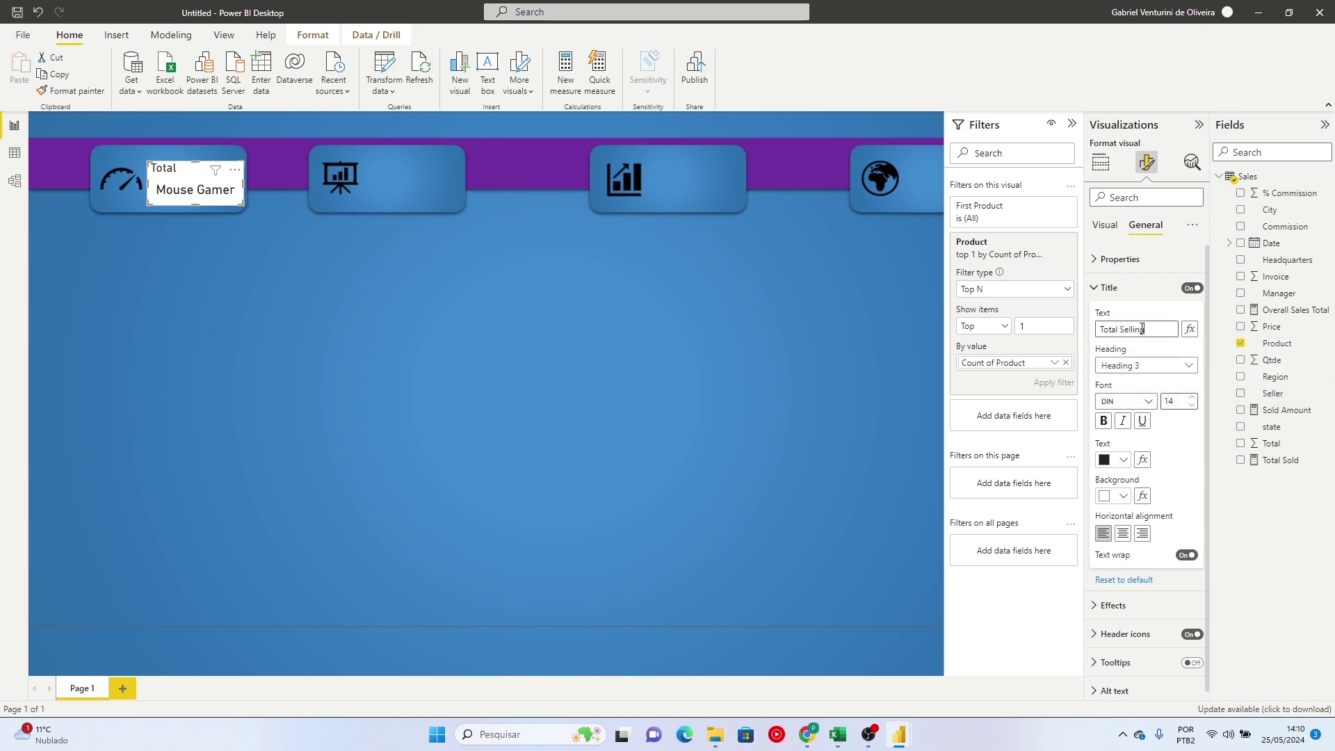
{"action": "type", "text": "Selling Product"}
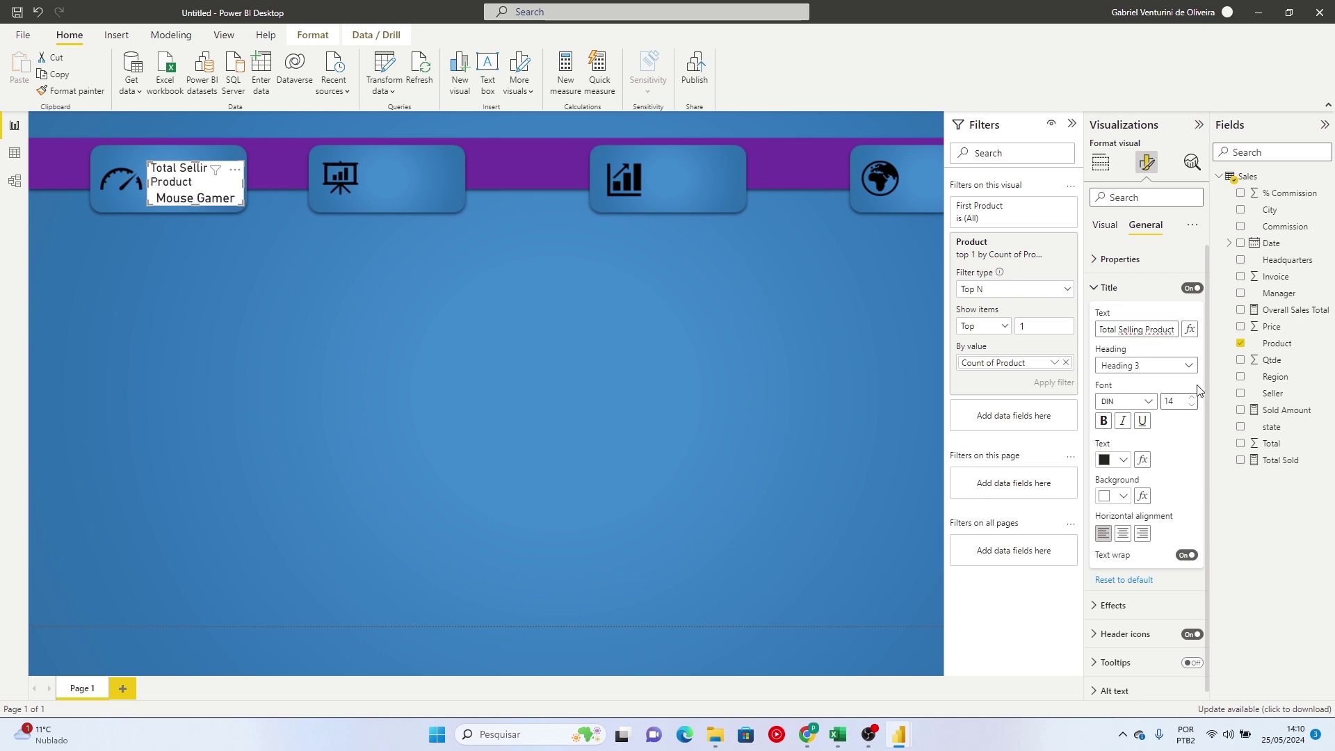
Set the card title's font size to 9 and centre it horizontally
{"action": "left_click", "coordinate": [1192, 405]}
{"action": "left_click", "coordinate": [1192, 407]}
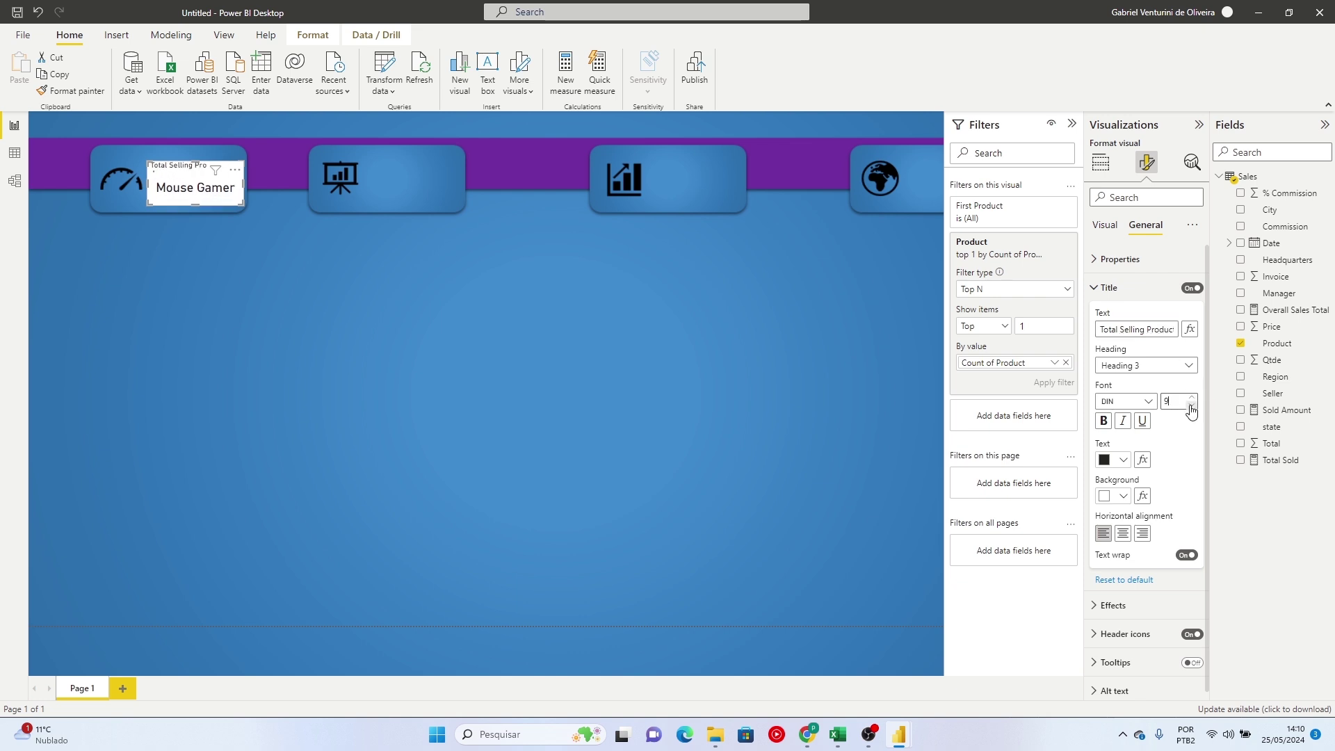
{"action": "left_click", "coordinate": [1192, 407]}
{"action": "left_click", "coordinate": [1124, 534]}
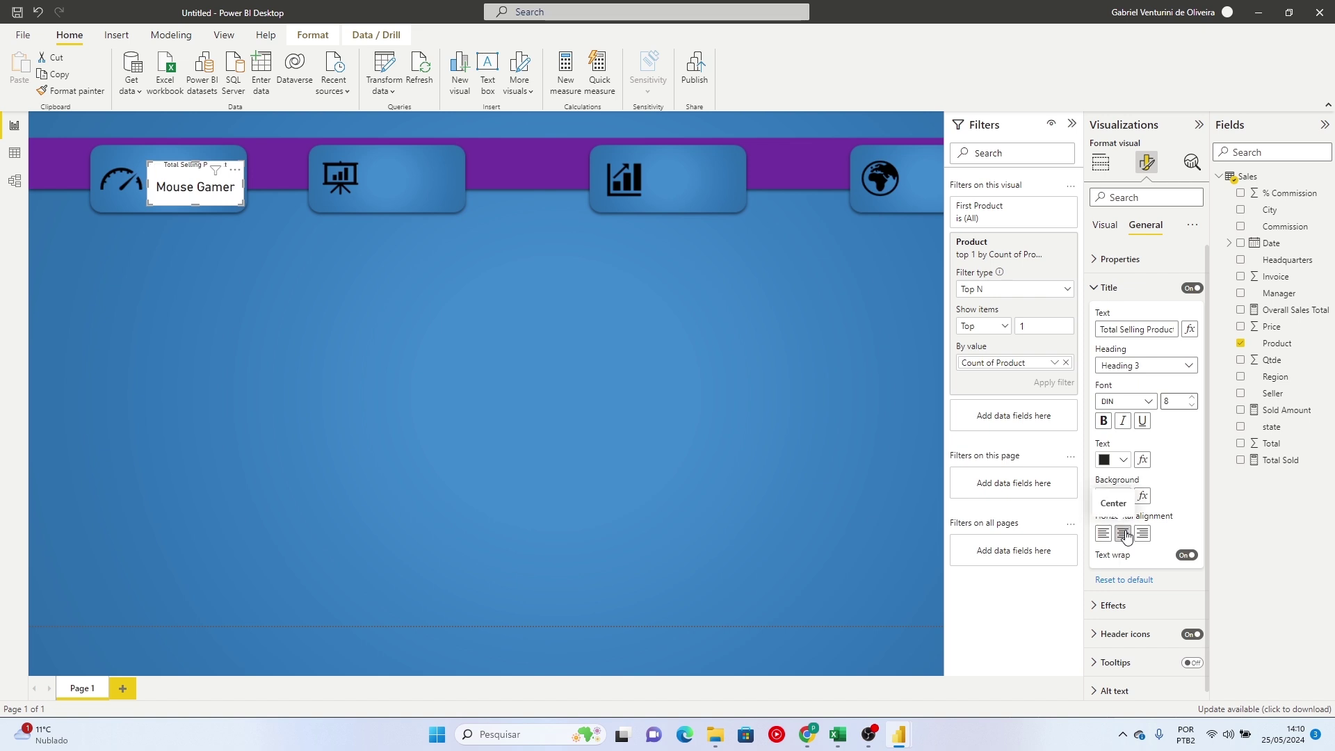
{"action": "left_click", "coordinate": [1193, 398]}
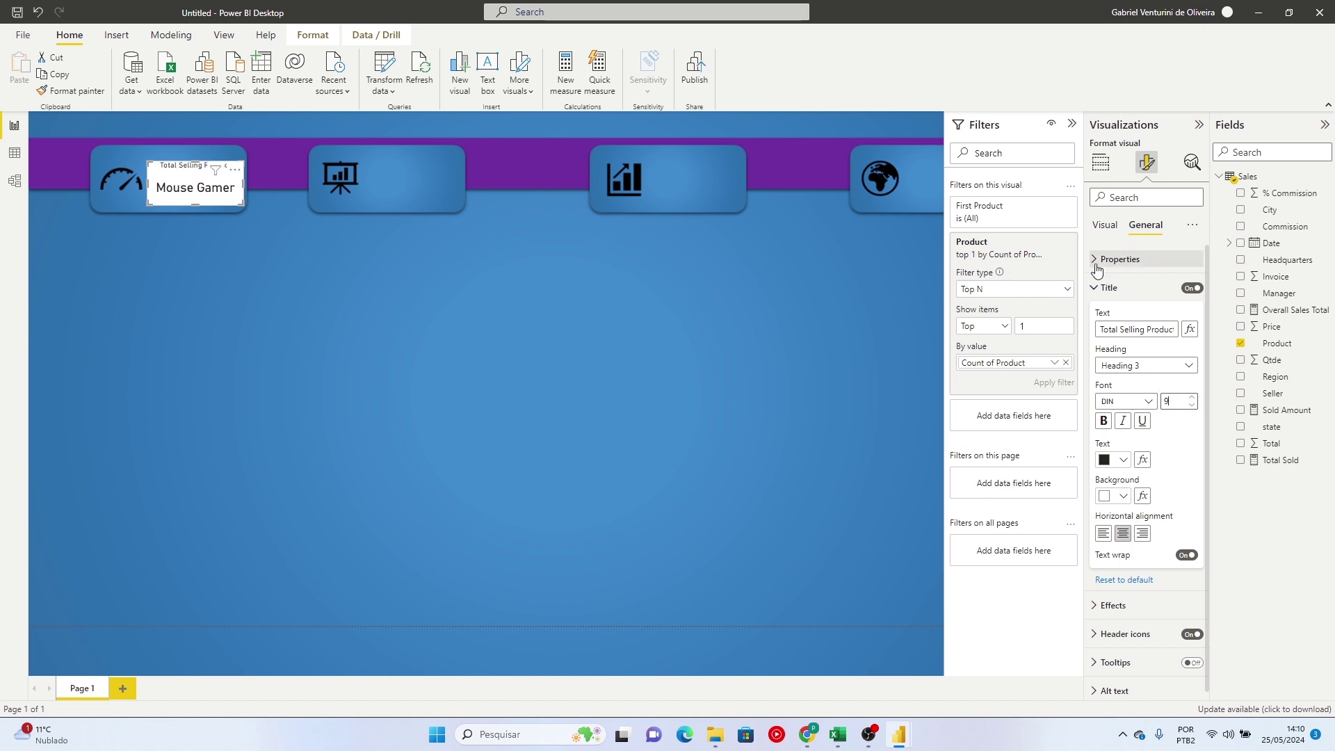
{"action": "left_click", "coordinate": [1095, 288]}
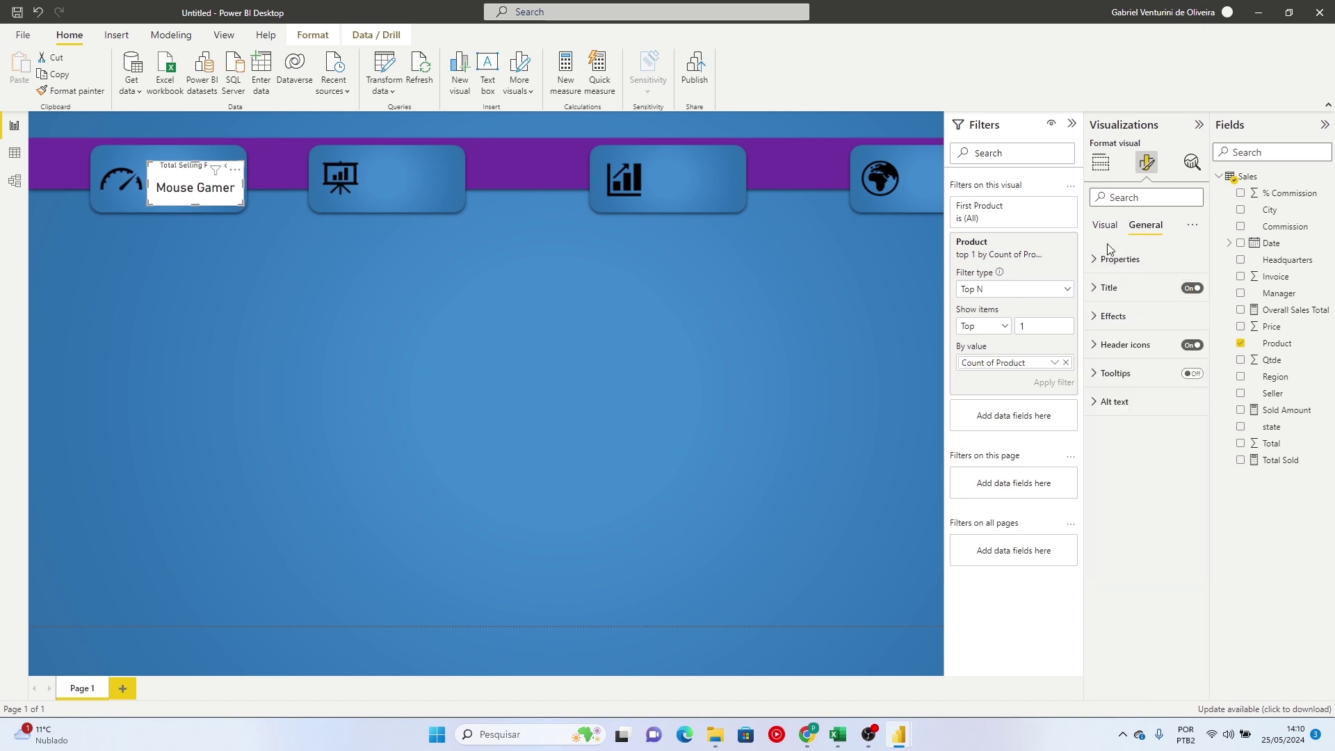
Turn off the product card's background and make its title white, bold and slightly larger
{"action": "left_click", "coordinate": [1103, 315]}
{"action": "left_click", "coordinate": [1186, 345]}
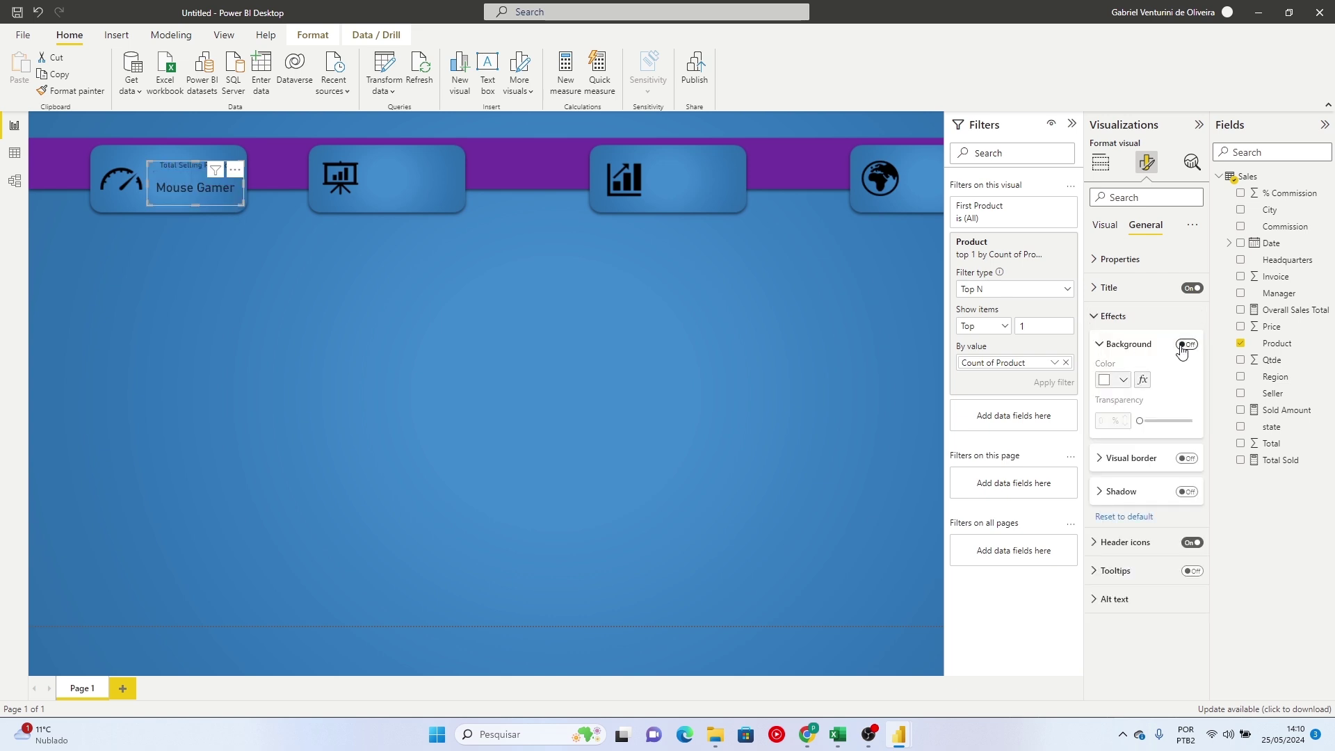
{"action": "left_click", "coordinate": [1096, 287]}
{"action": "left_click", "coordinate": [1123, 460]}
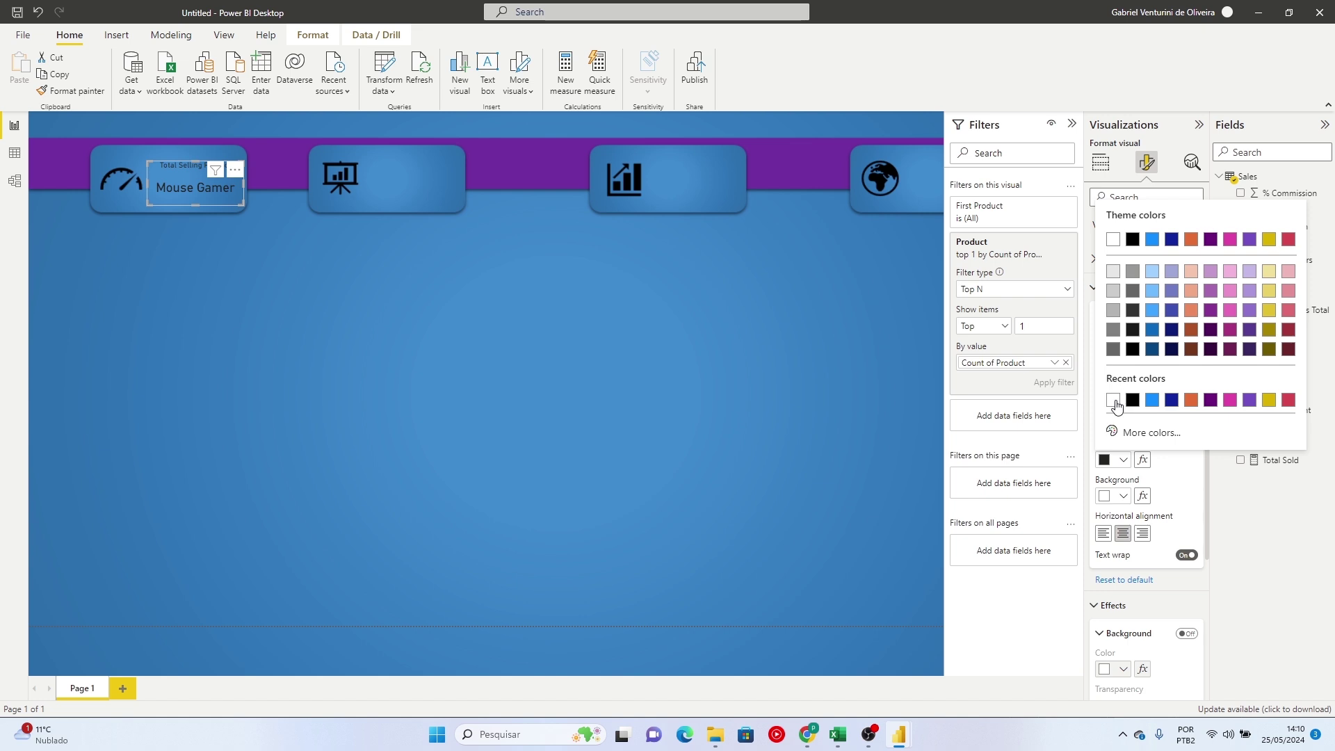
{"action": "left_click", "coordinate": [1113, 401]}
{"action": "left_click", "coordinate": [1104, 421]}
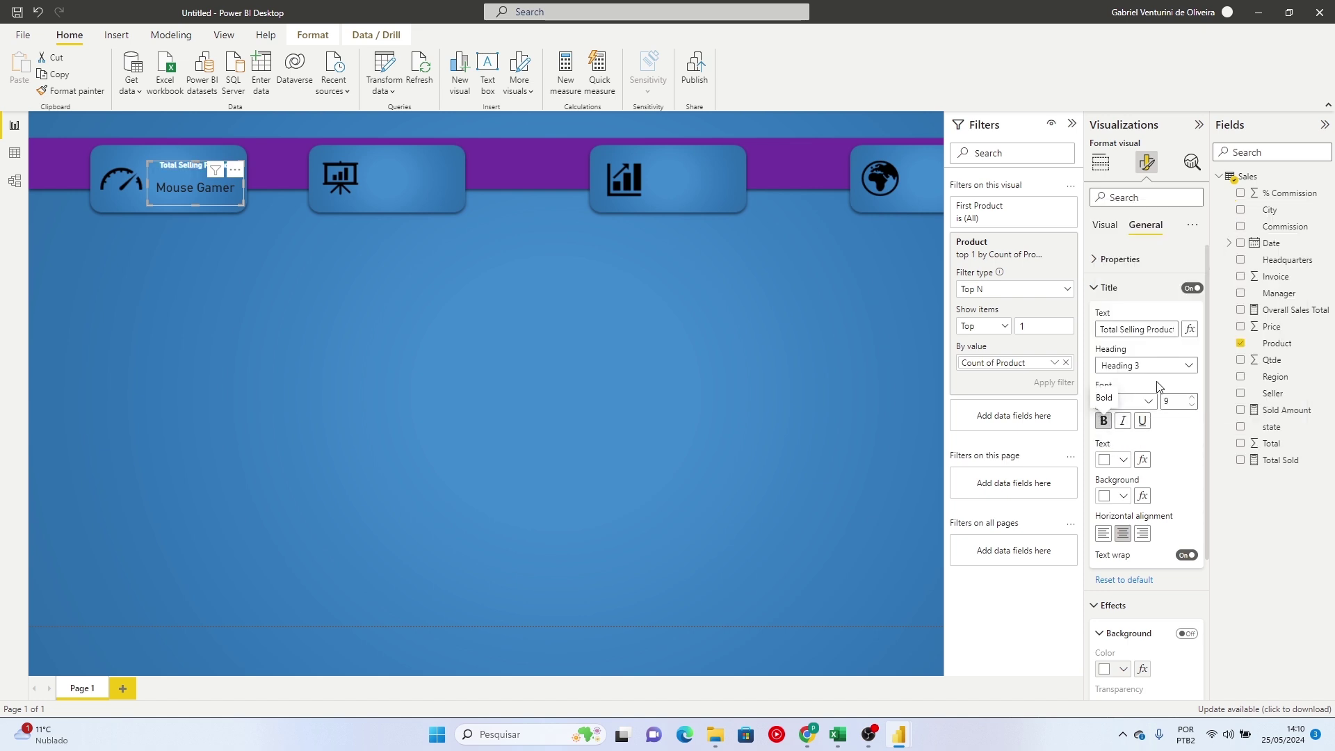
{"action": "left_click", "coordinate": [1192, 399]}
{"action": "left_click", "coordinate": [1192, 398]}
{"action": "left_click", "coordinate": [1107, 287]}
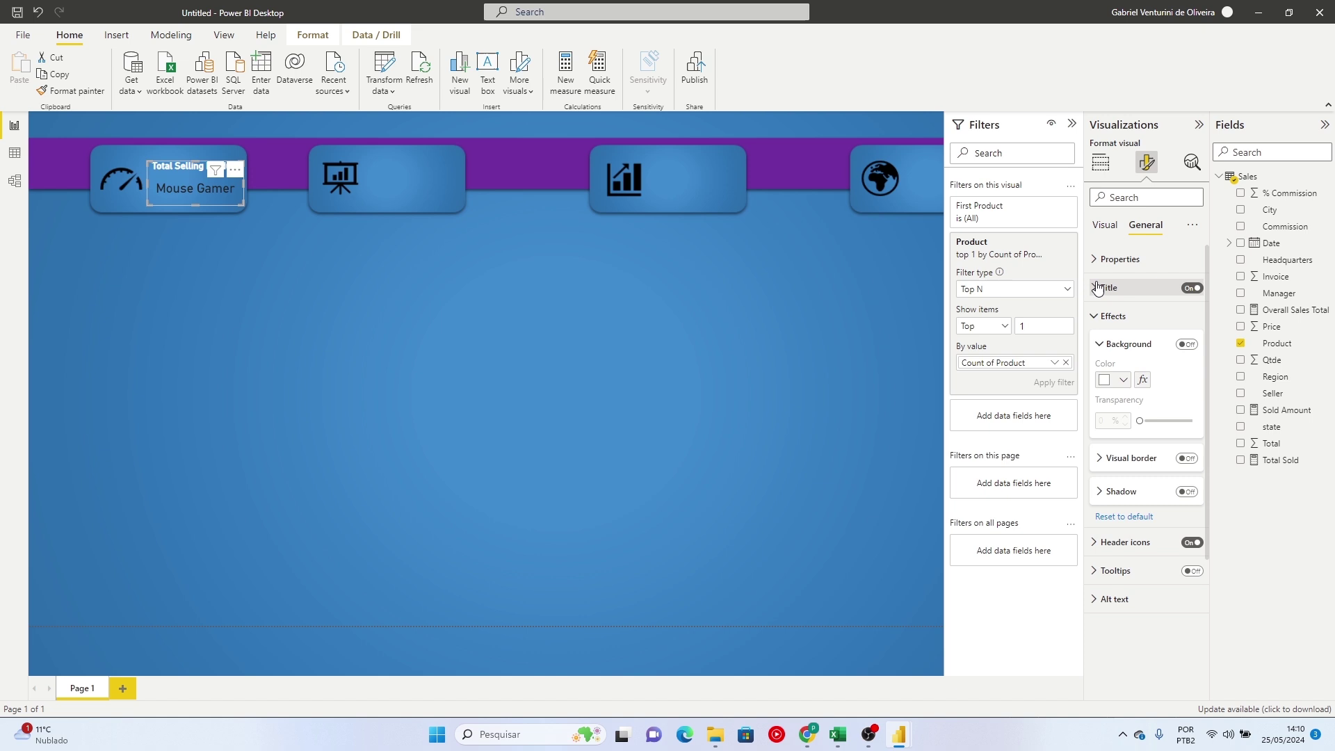
Make the product card's callout value white and bold with a font size of 17
{"action": "left_click", "coordinate": [1105, 226]}
{"action": "left_click", "coordinate": [1122, 359]}
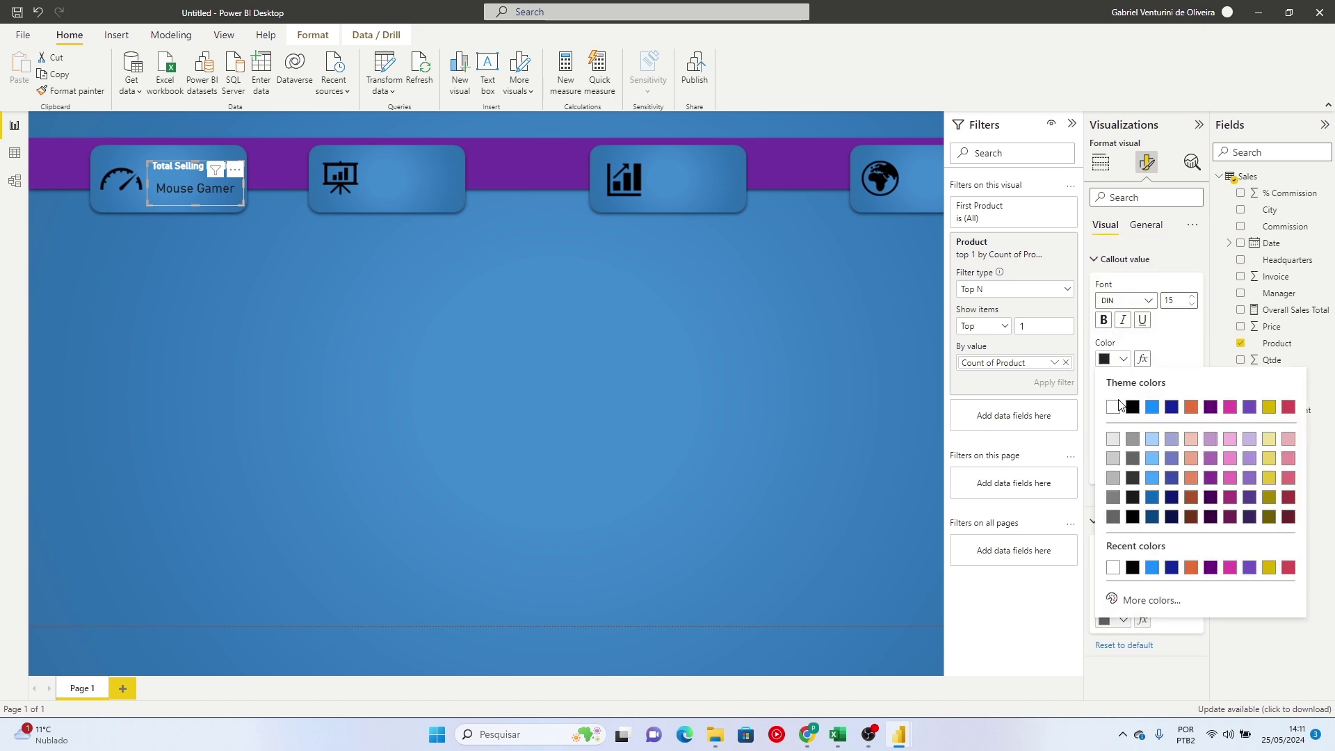
{"action": "left_click", "coordinate": [1114, 407]}
{"action": "left_click", "coordinate": [1103, 359]}
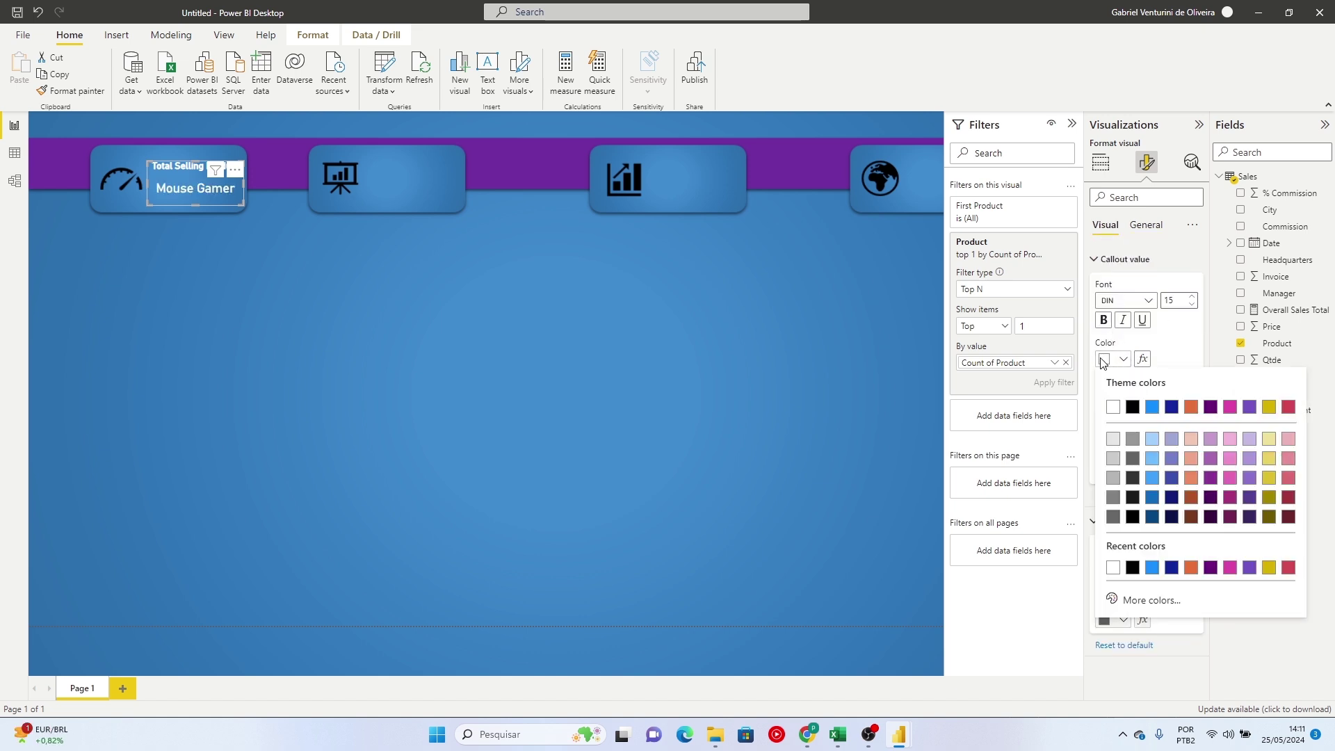
{"action": "left_click", "coordinate": [1104, 319]}
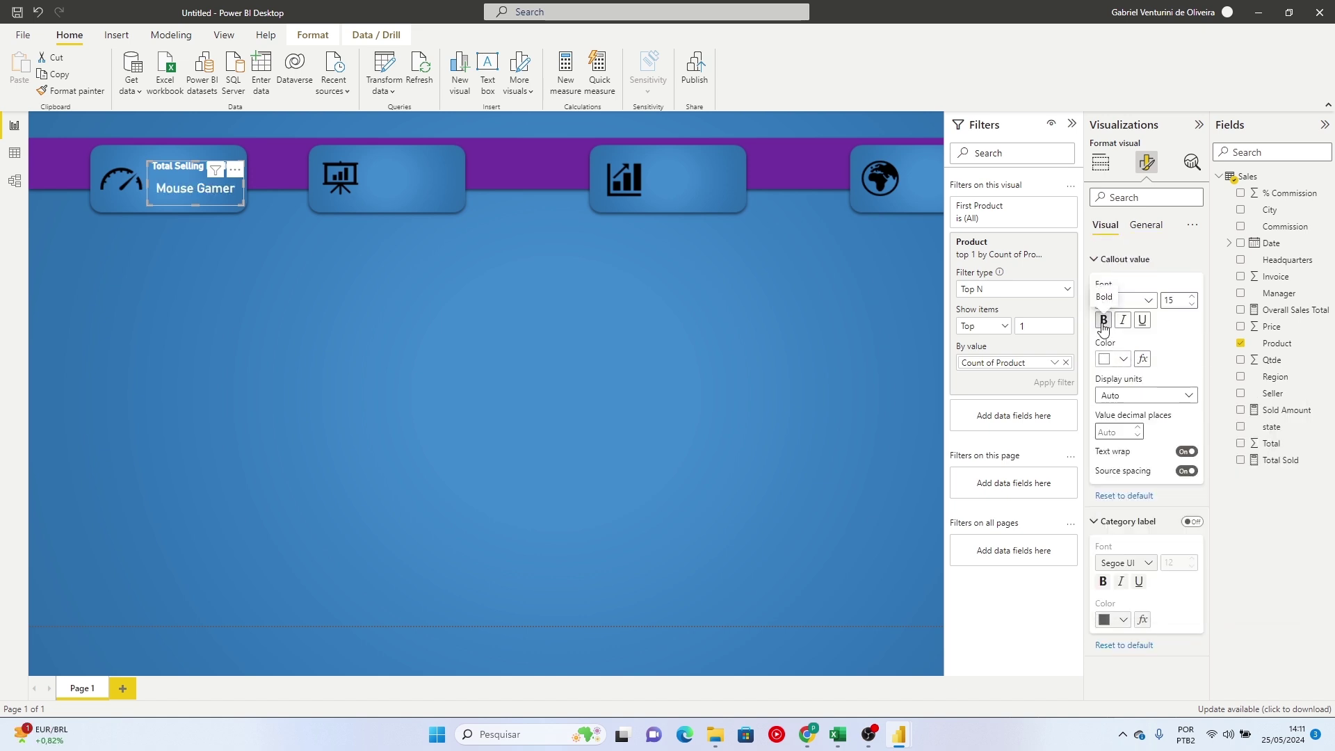
{"action": "left_click", "coordinate": [1191, 296]}
{"action": "left_click", "coordinate": [1191, 297]}
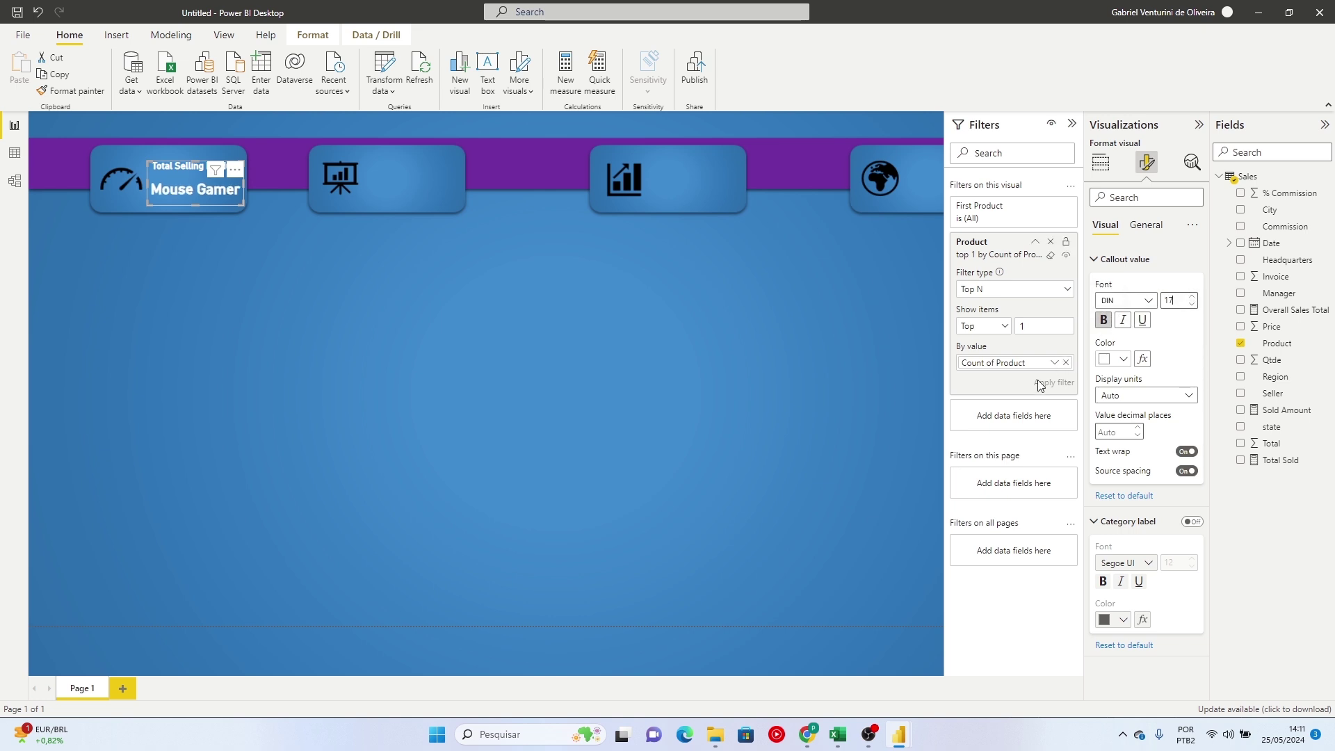
{"action": "left_click", "coordinate": [270, 248]}
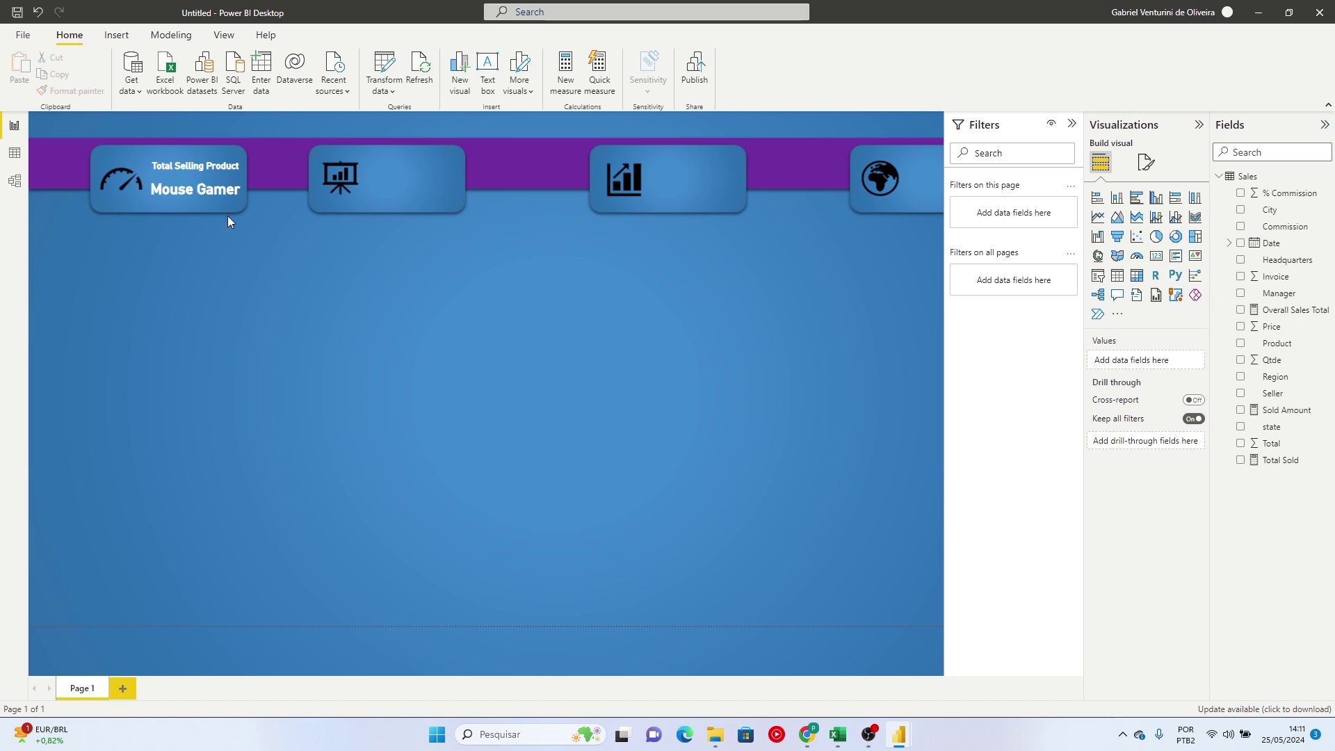
Add a new card showing Total Sold, shrunk to fit beside the presentation icon in the second header box
{"action": "left_click", "coordinate": [192, 182]}
{"action": "left_click", "coordinate": [537, 317]}
{"action": "left_click", "coordinate": [1176, 256]}
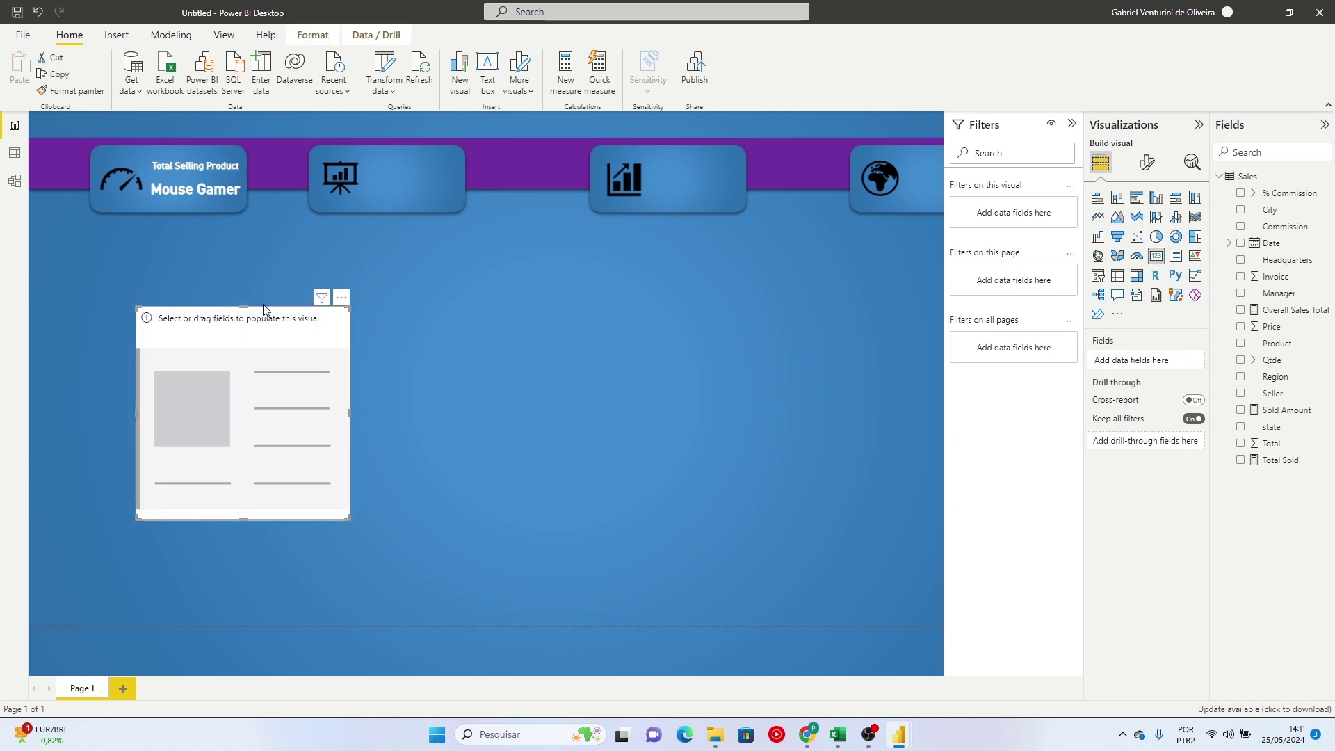
{"action": "left_click_drag", "start_coordinate": [247, 307], "coordinate": [230, 491]}
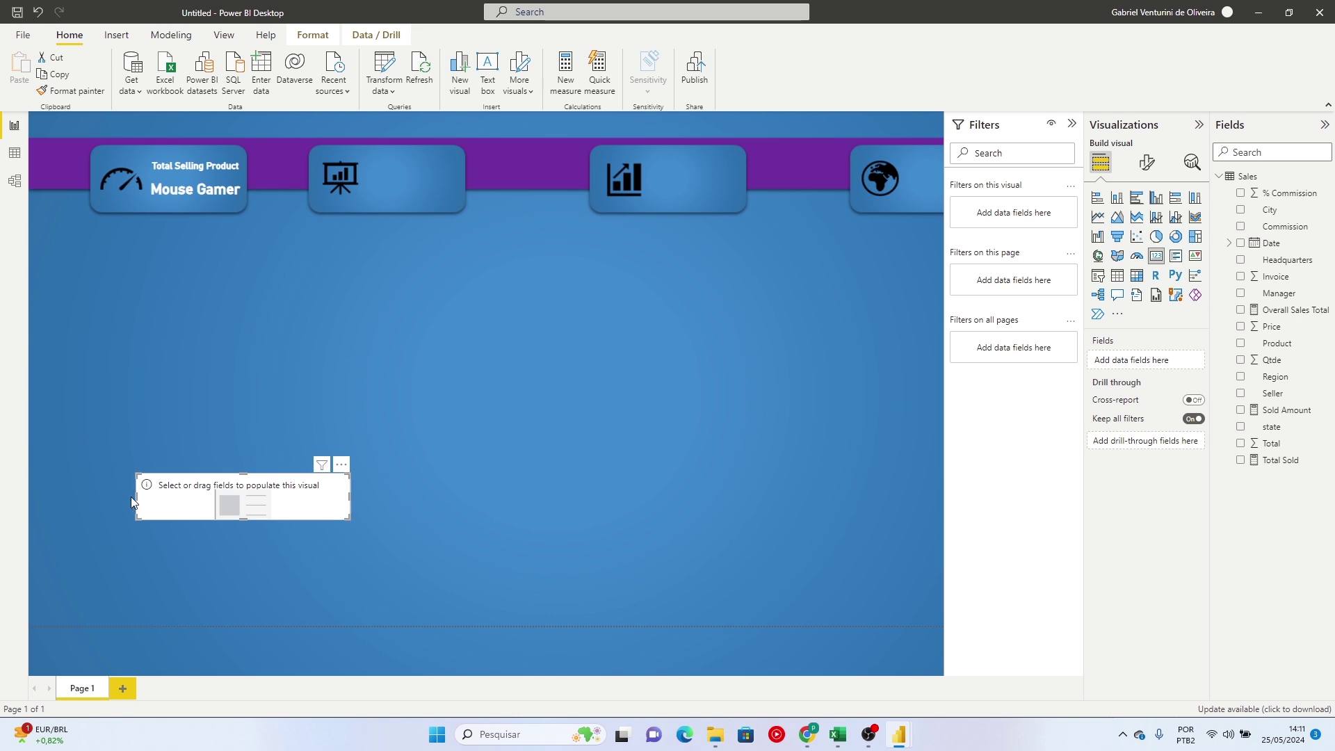
{"action": "left_click_drag", "start_coordinate": [135, 497], "coordinate": [413, 191]}
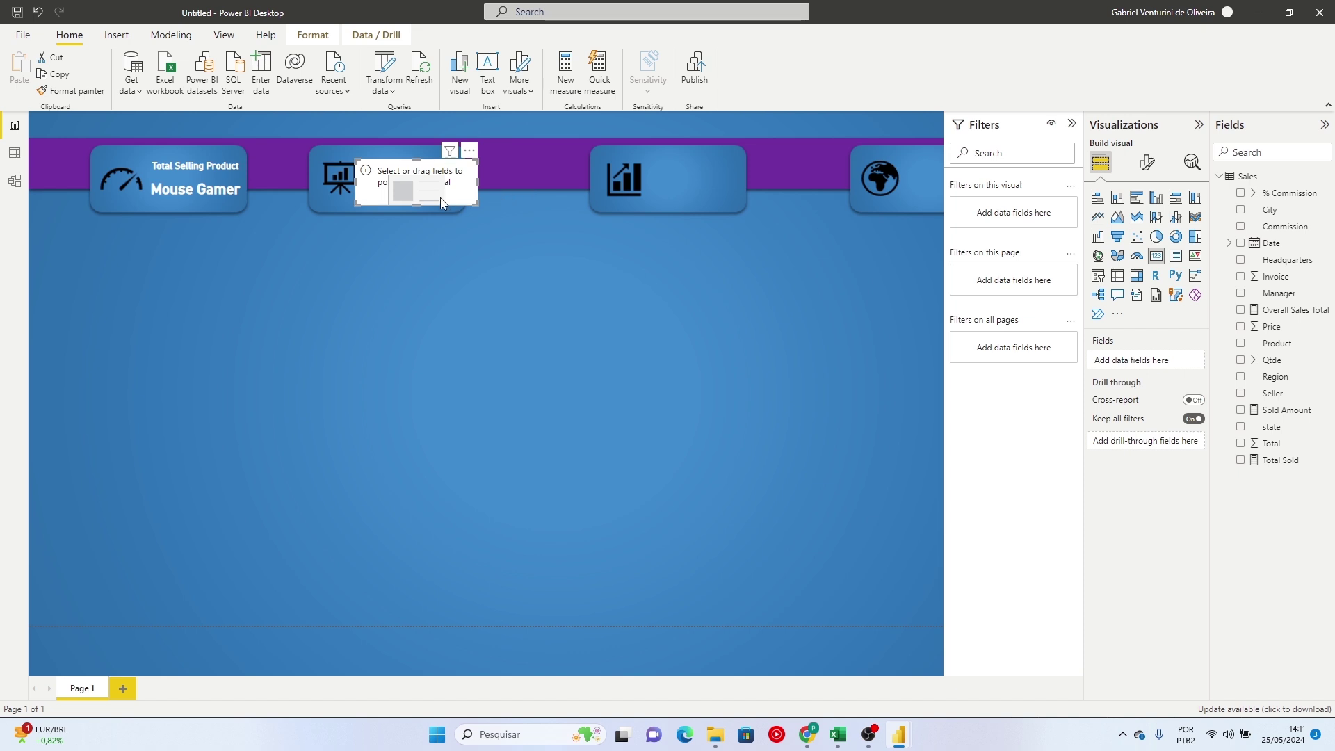
{"action": "left_click_drag", "start_coordinate": [479, 182], "coordinate": [436, 190]}
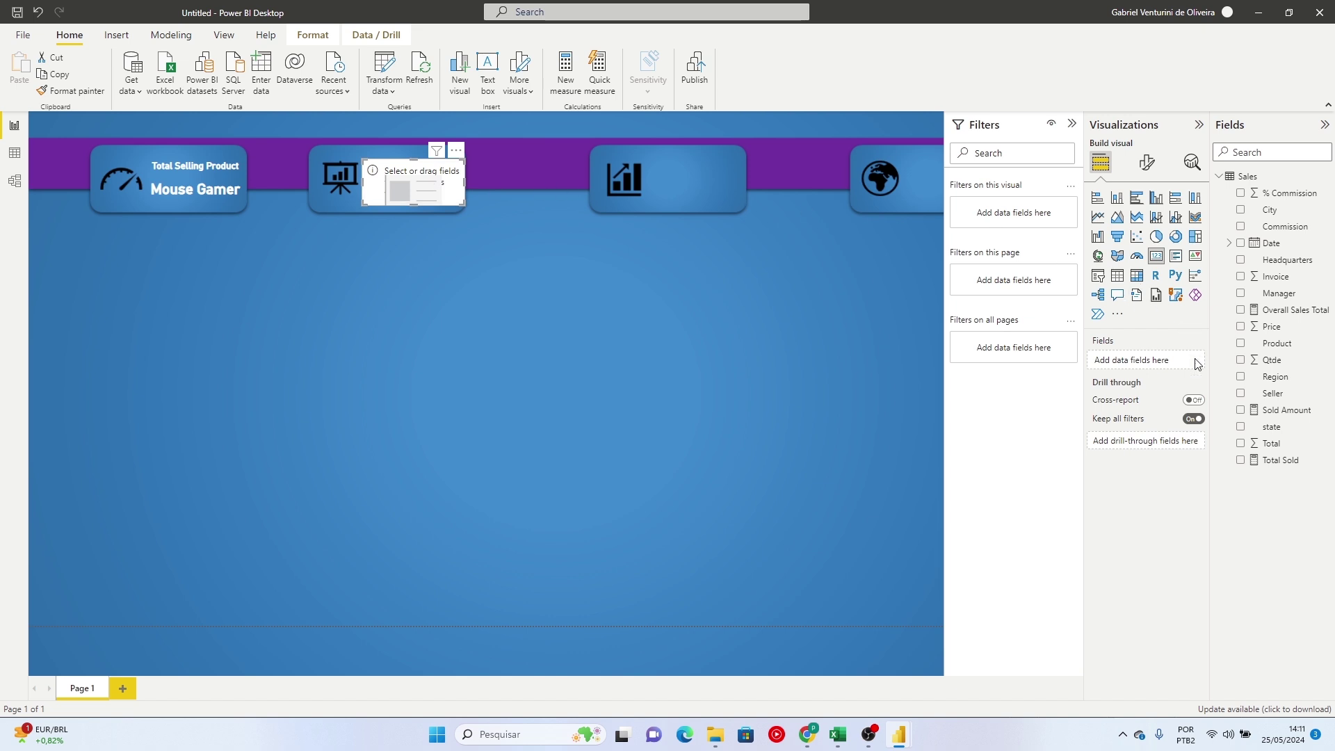
{"action": "left_click", "coordinate": [1241, 461]}
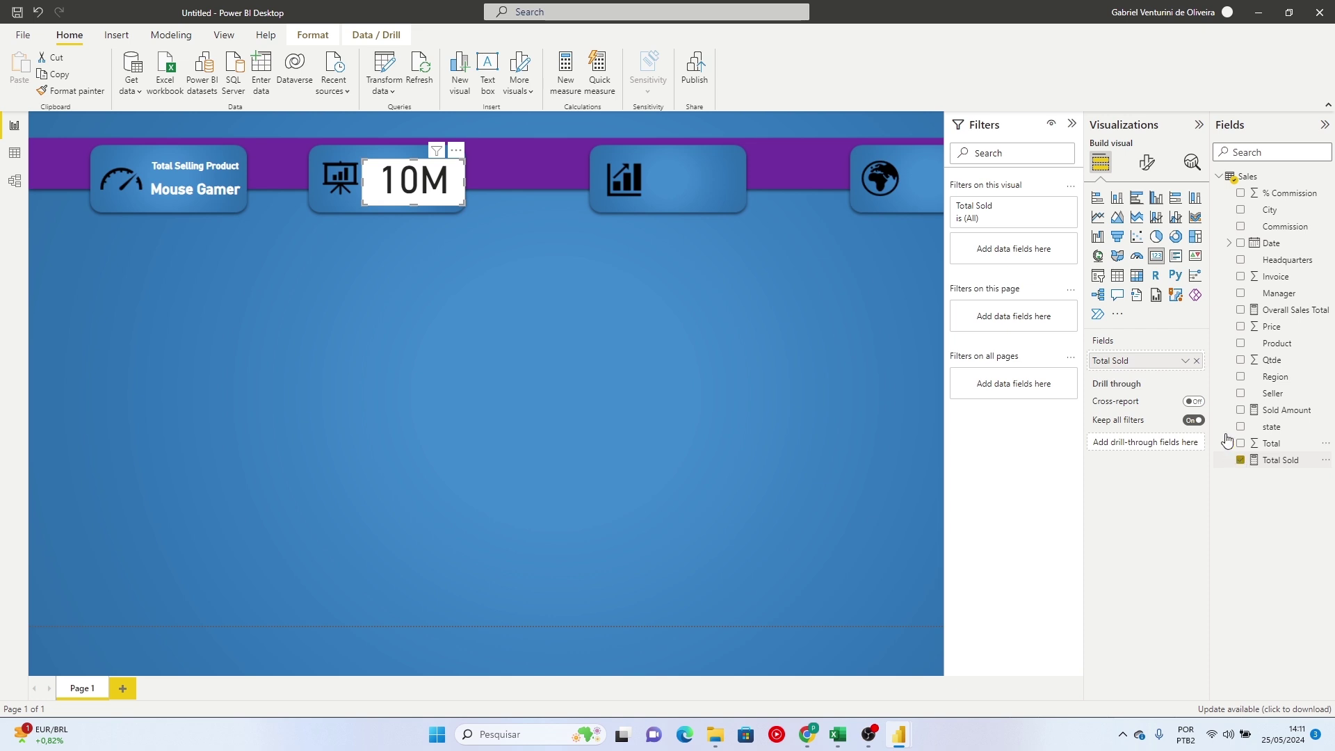
Set the Total Sold card's callout value to display units None and font size 15
{"action": "left_click", "coordinate": [1147, 162]}
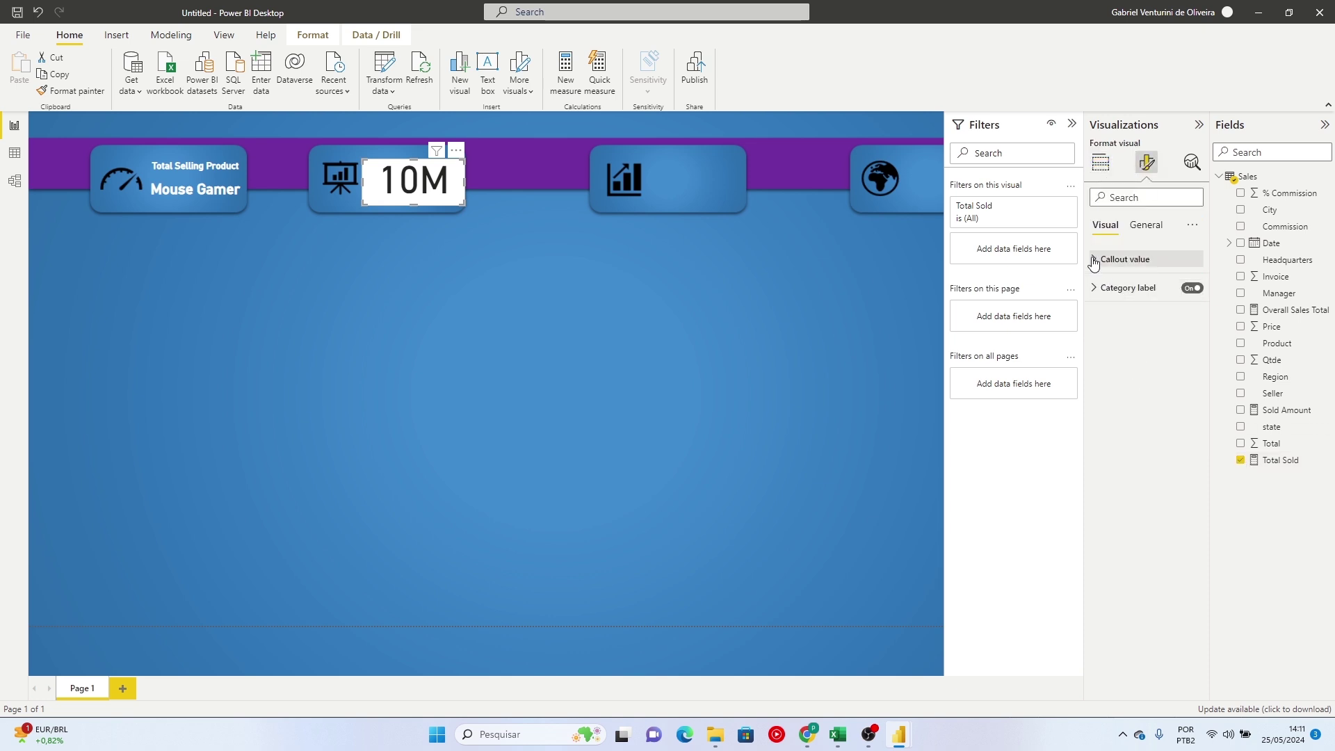
{"action": "left_click", "coordinate": [1099, 260]}
{"action": "left_click", "coordinate": [1149, 396]}
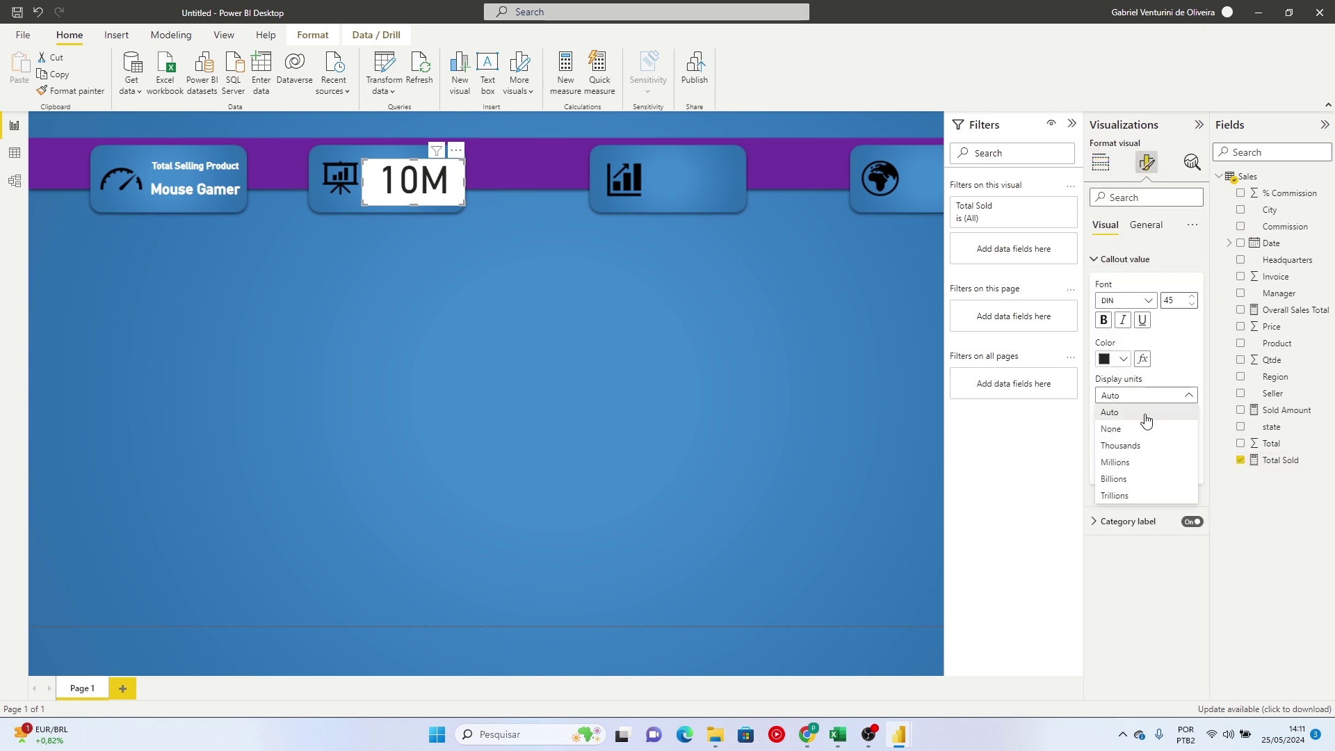
{"action": "left_click", "coordinate": [1140, 426]}
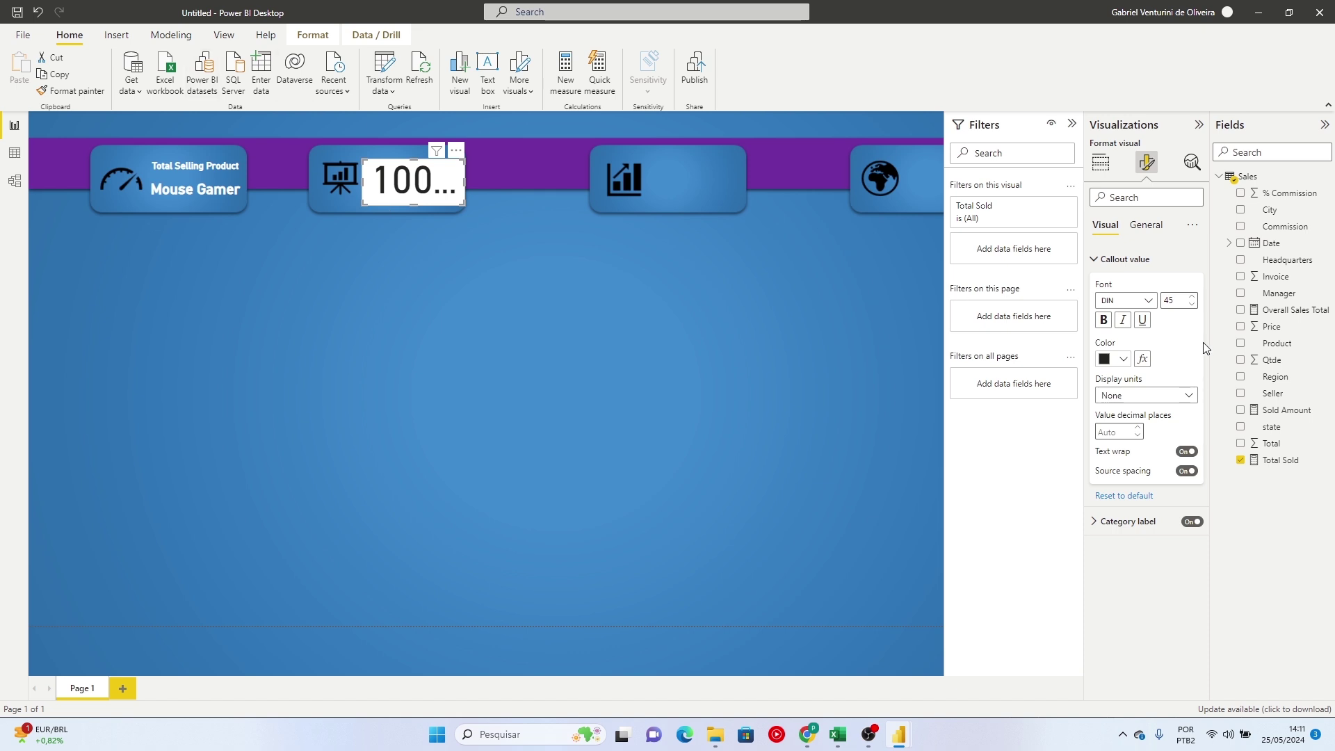
{"action": "left_click", "coordinate": [1181, 302]}
{"action": "type", "text": "15"}
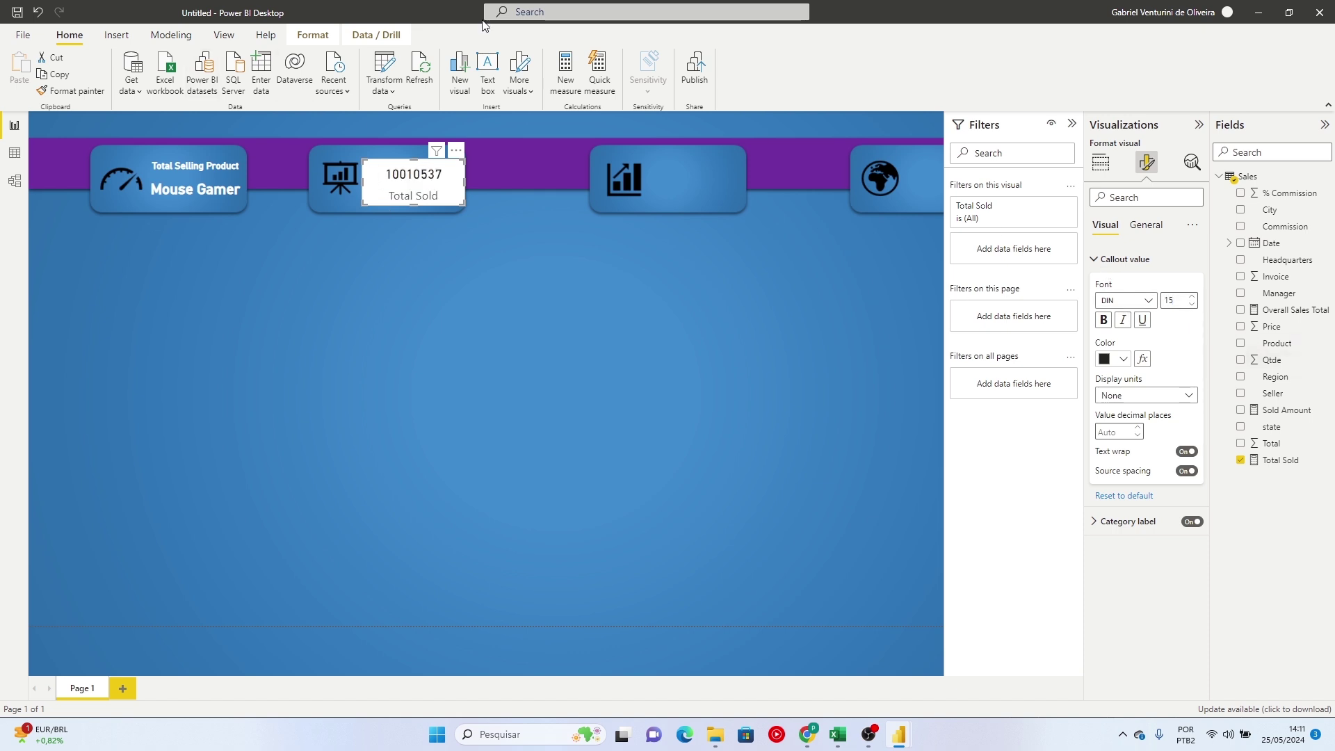
Format the Total Sold measure as currency using $ English (United States)
{"action": "left_click", "coordinate": [1272, 460]}
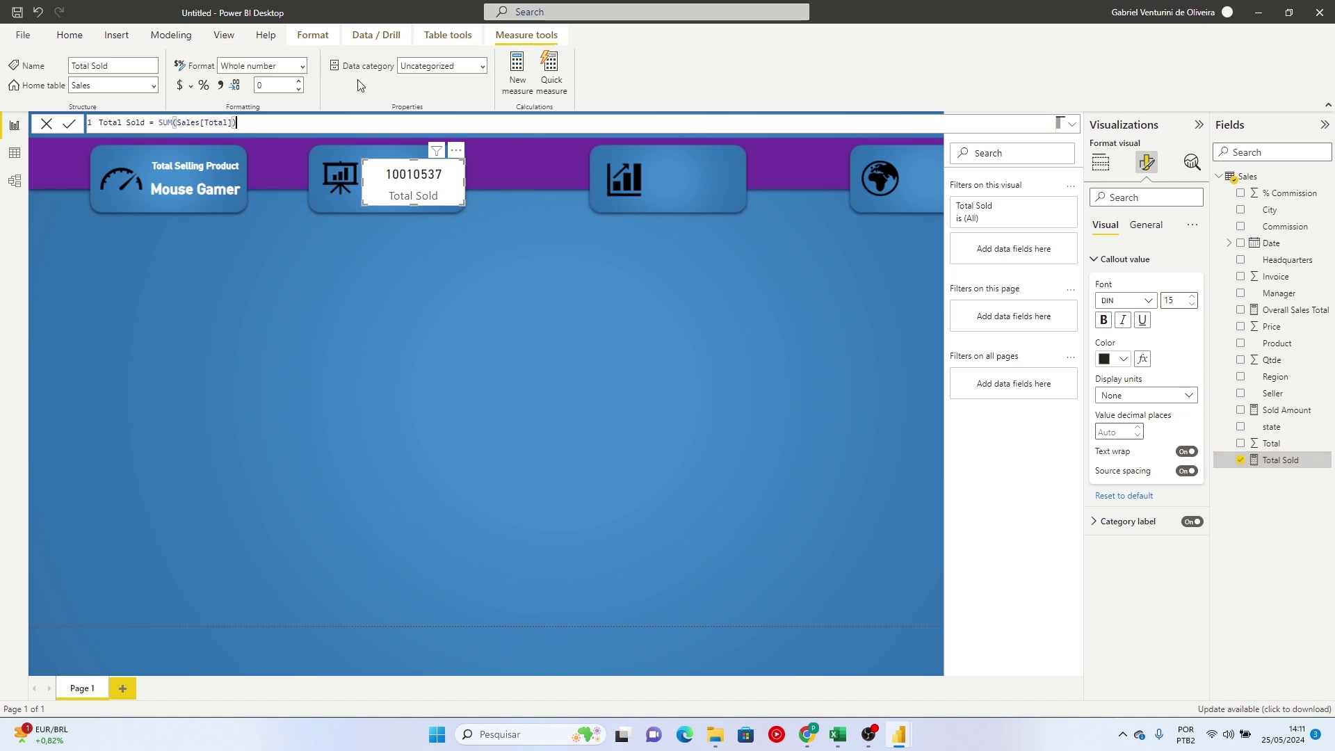
{"action": "left_click", "coordinate": [191, 85]}
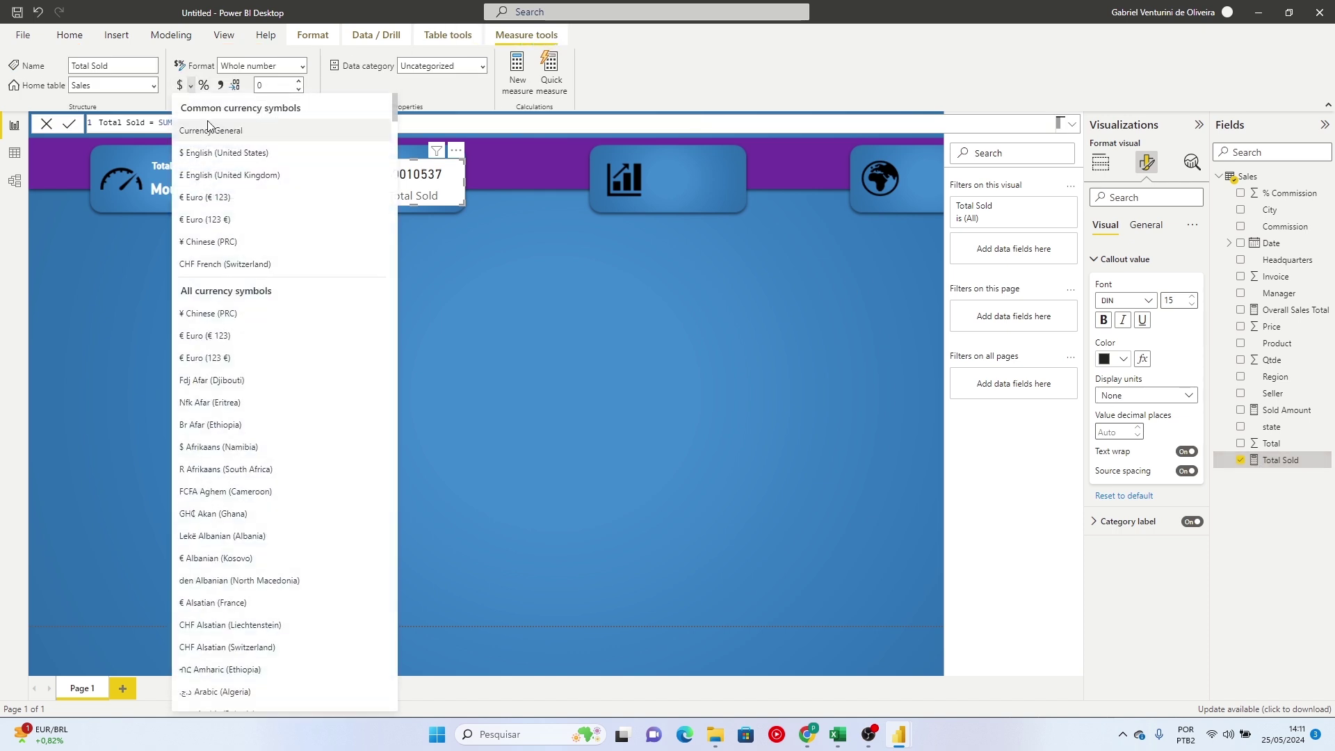
{"action": "left_click", "coordinate": [217, 159]}
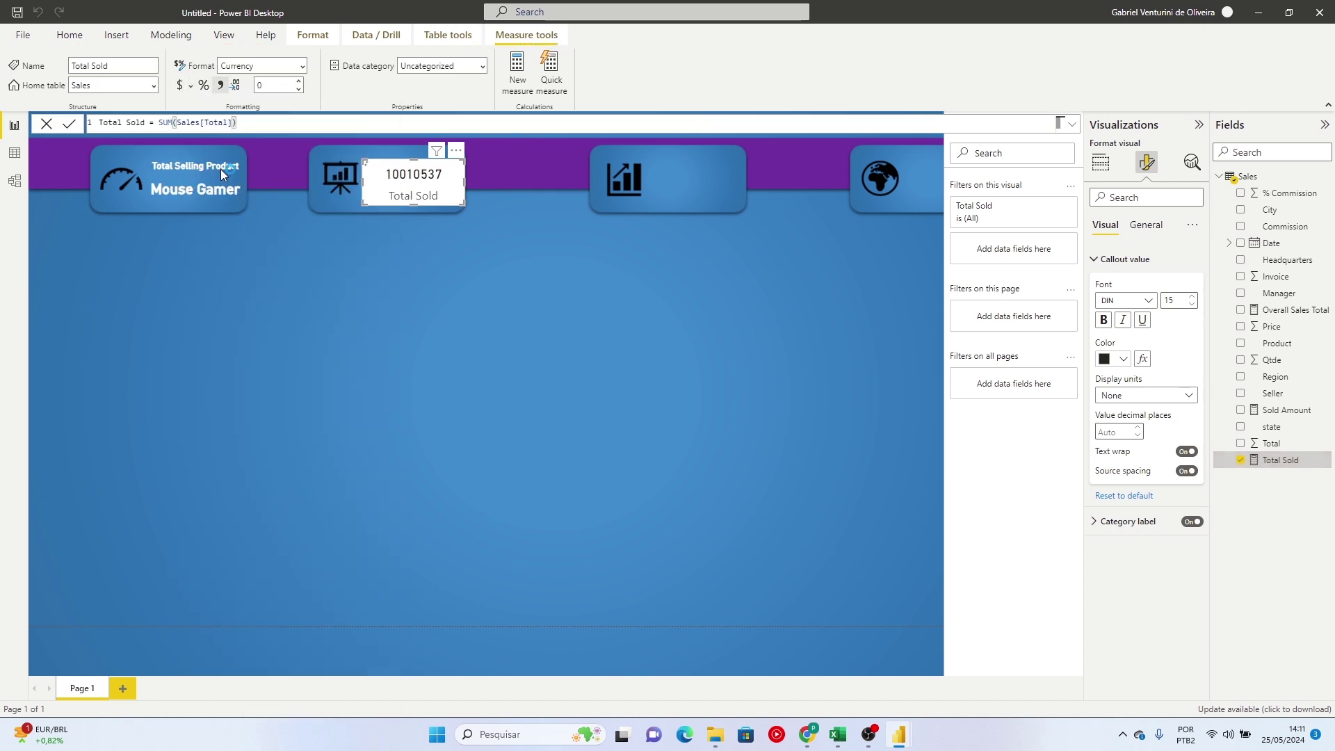
{"action": "mouse_move", "coordinate": [220, 172]}
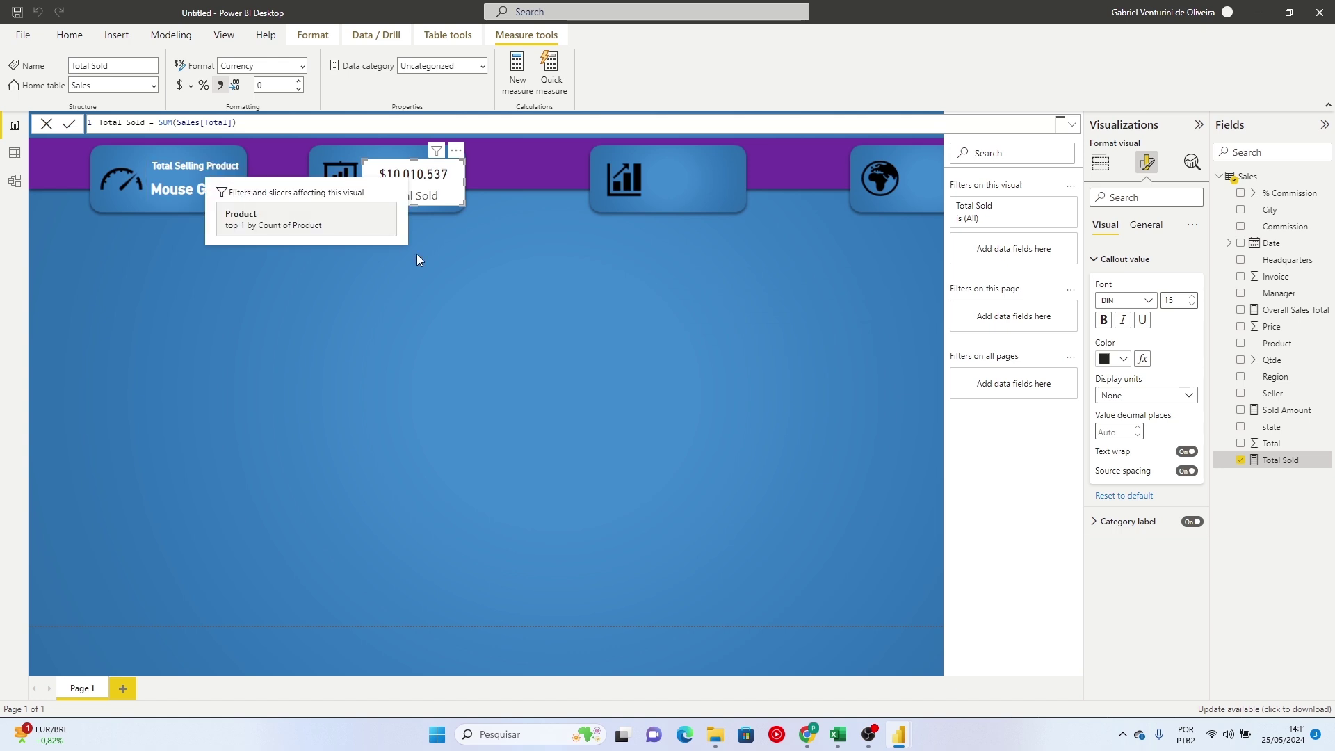
{"action": "left_click", "coordinate": [489, 239]}
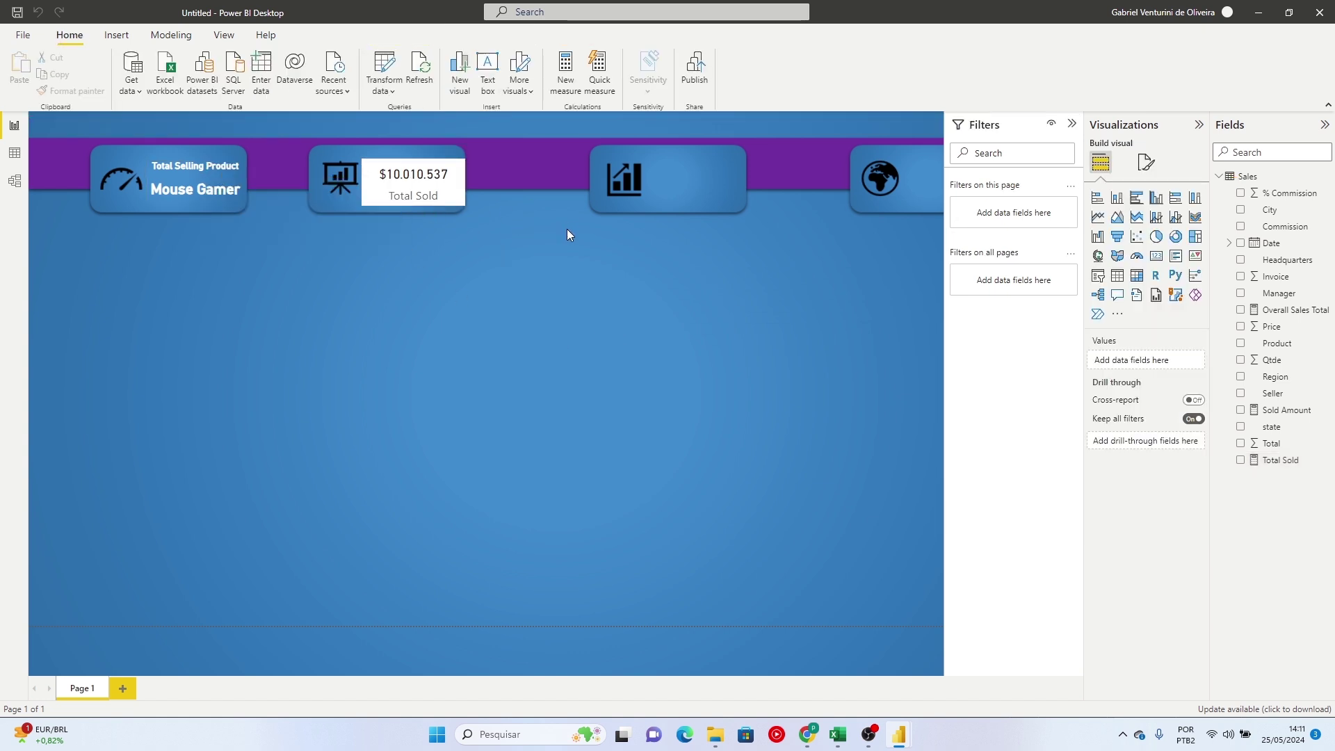
Copy the product card's formatting onto the Total Sold card with the Format painter
{"action": "left_click", "coordinate": [201, 181]}
{"action": "left_click", "coordinate": [72, 90]}
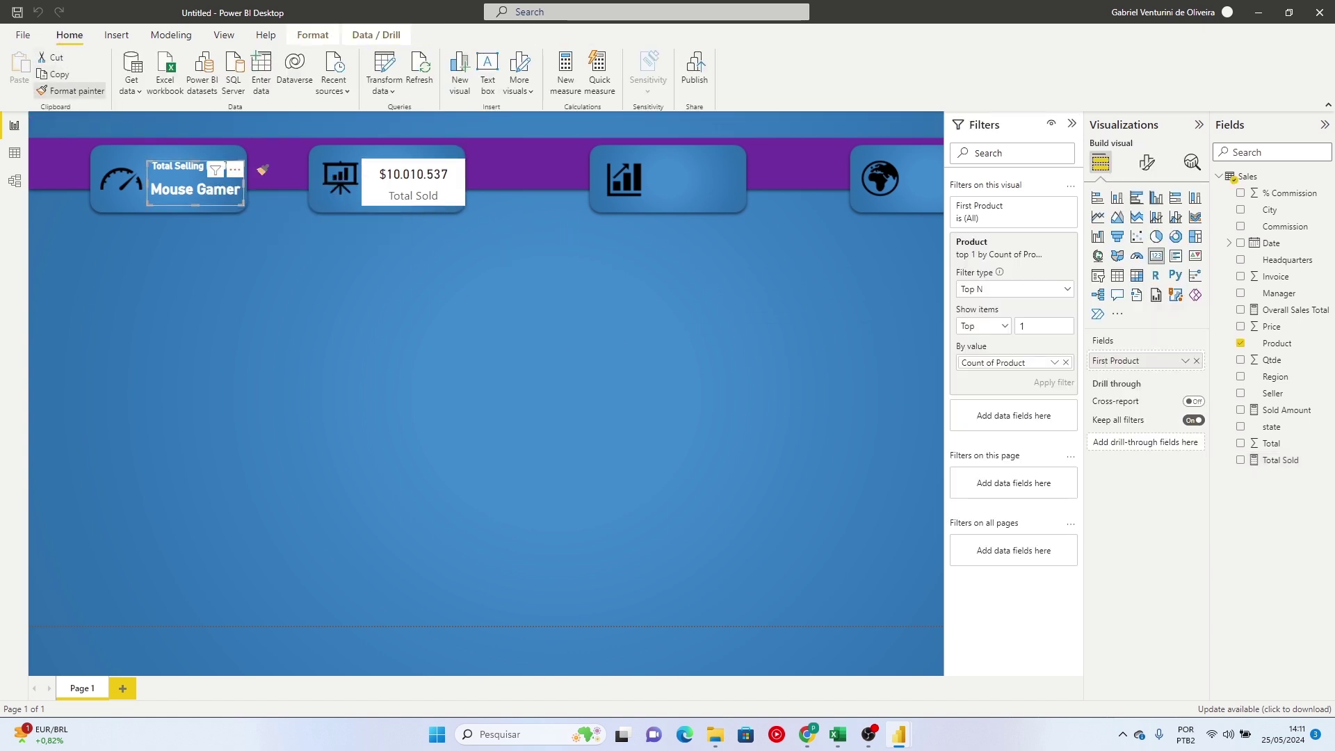
{"action": "left_click", "coordinate": [382, 195]}
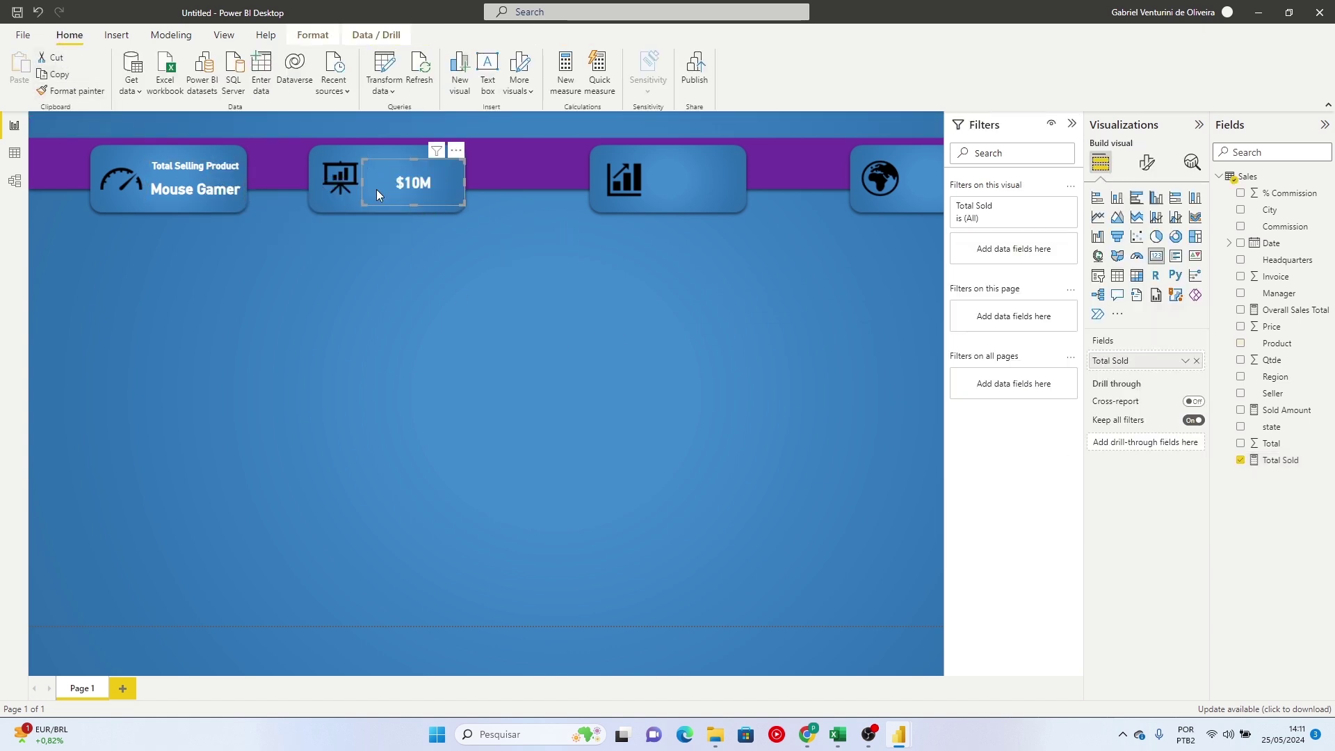
Set the Total Sold card's callout value to display units None
{"action": "left_click", "coordinate": [1147, 162]}
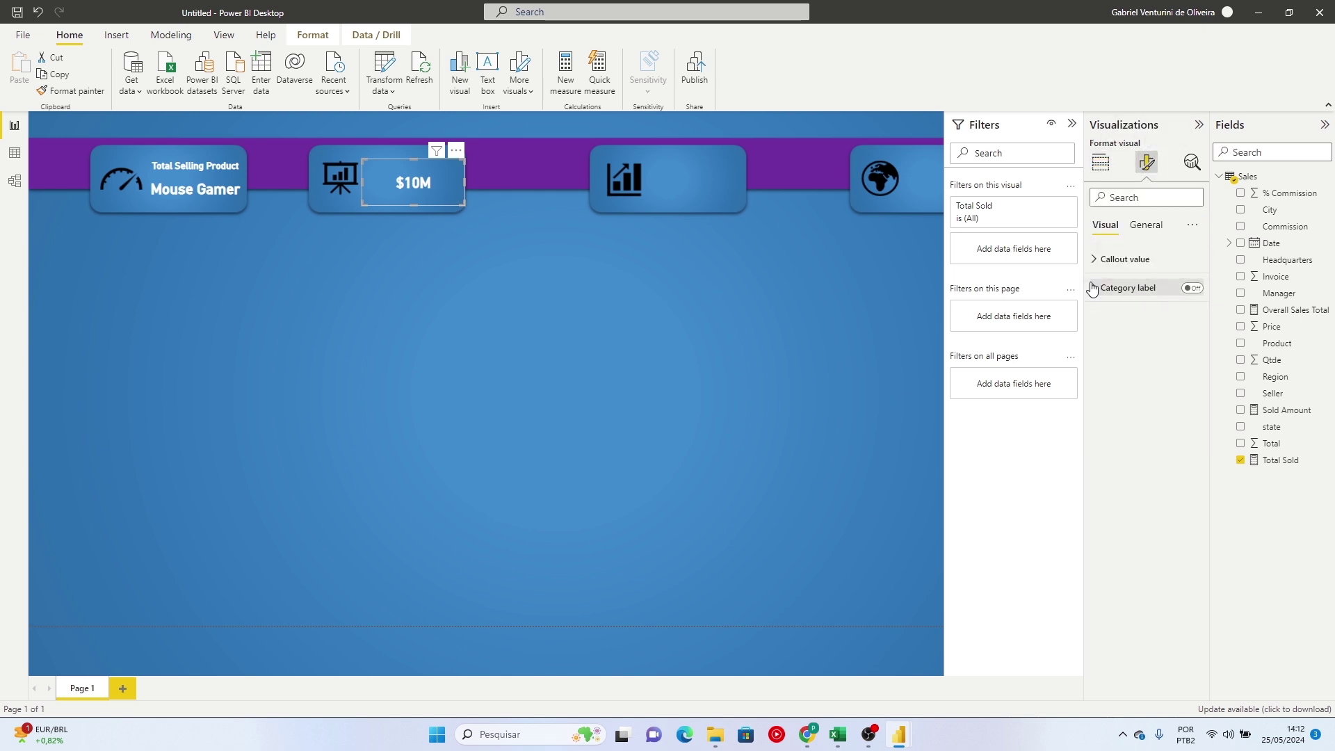
{"action": "left_click", "coordinate": [1094, 260]}
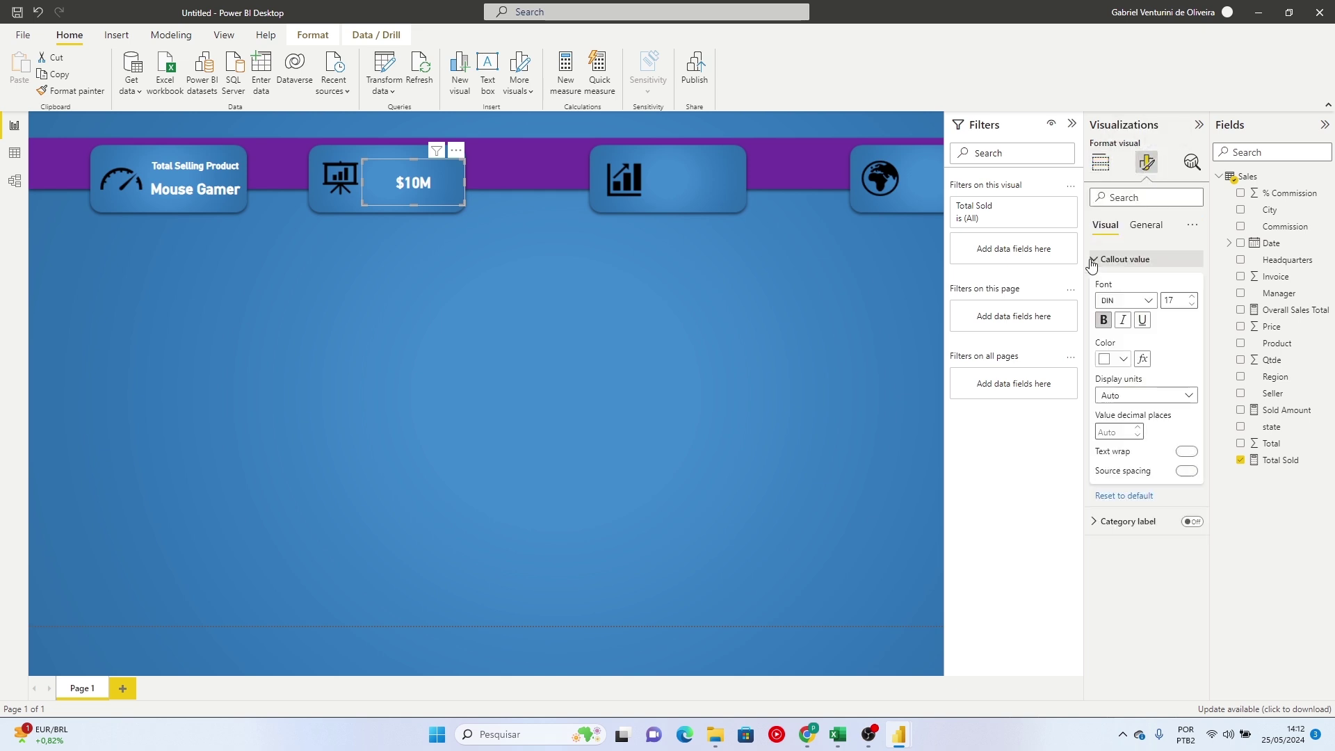
{"action": "left_click", "coordinate": [1177, 396]}
{"action": "left_click", "coordinate": [1144, 432]}
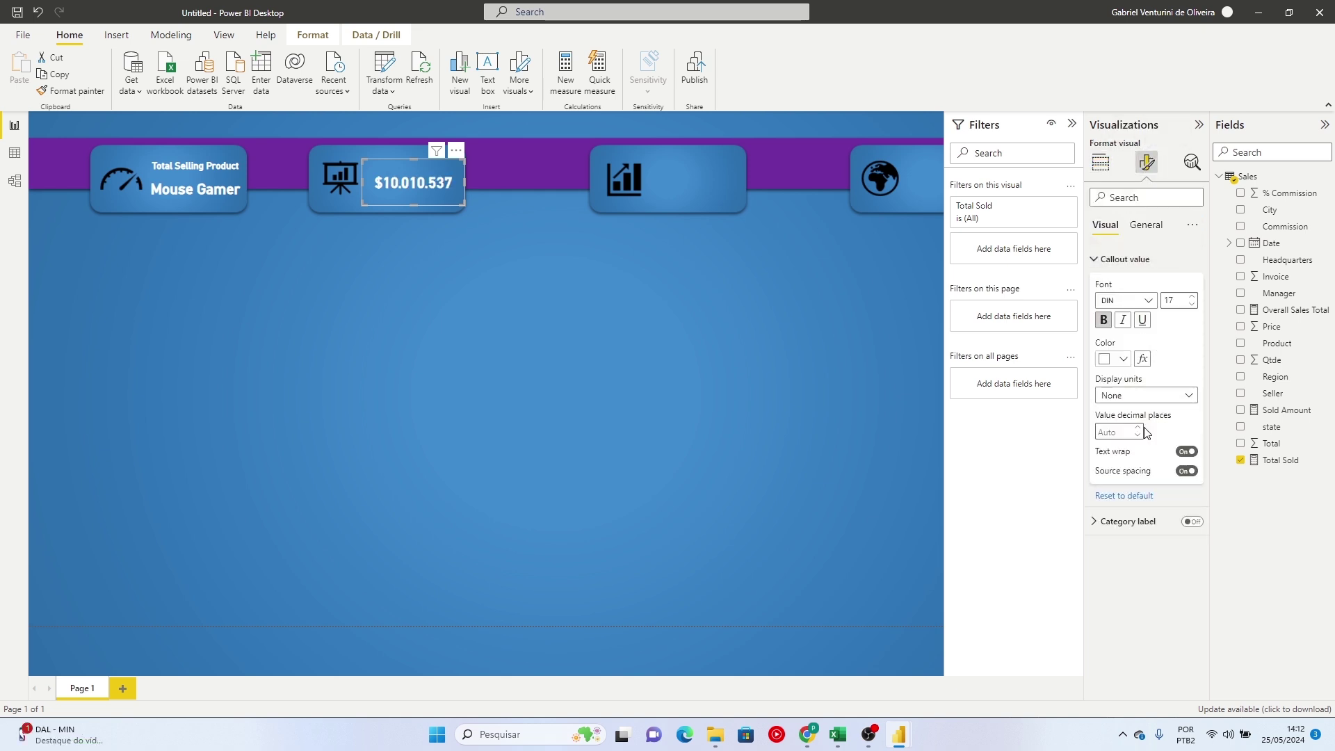
Give the Total Sold card the title text "Total Sold $"
{"action": "left_click", "coordinate": [1146, 226]}
{"action": "left_click", "coordinate": [1134, 288]}
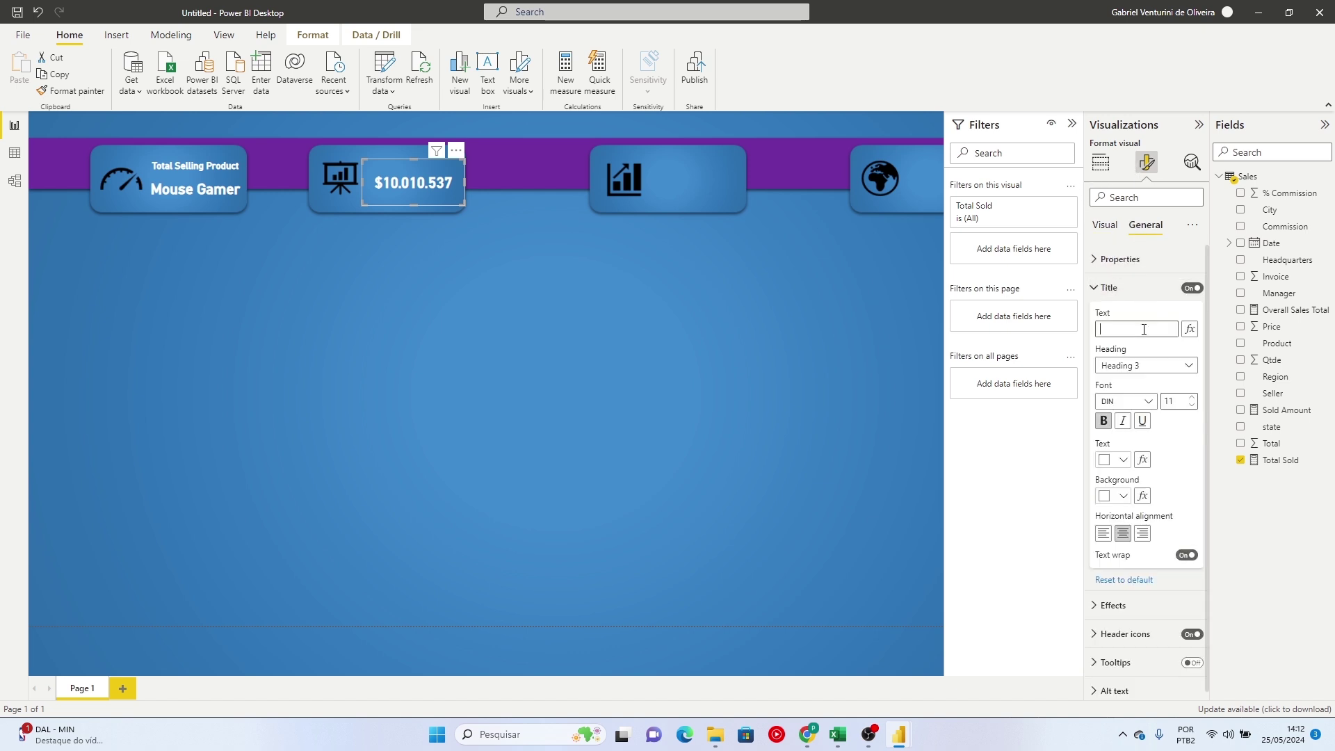
{"action": "left_click", "coordinate": [1140, 331]}
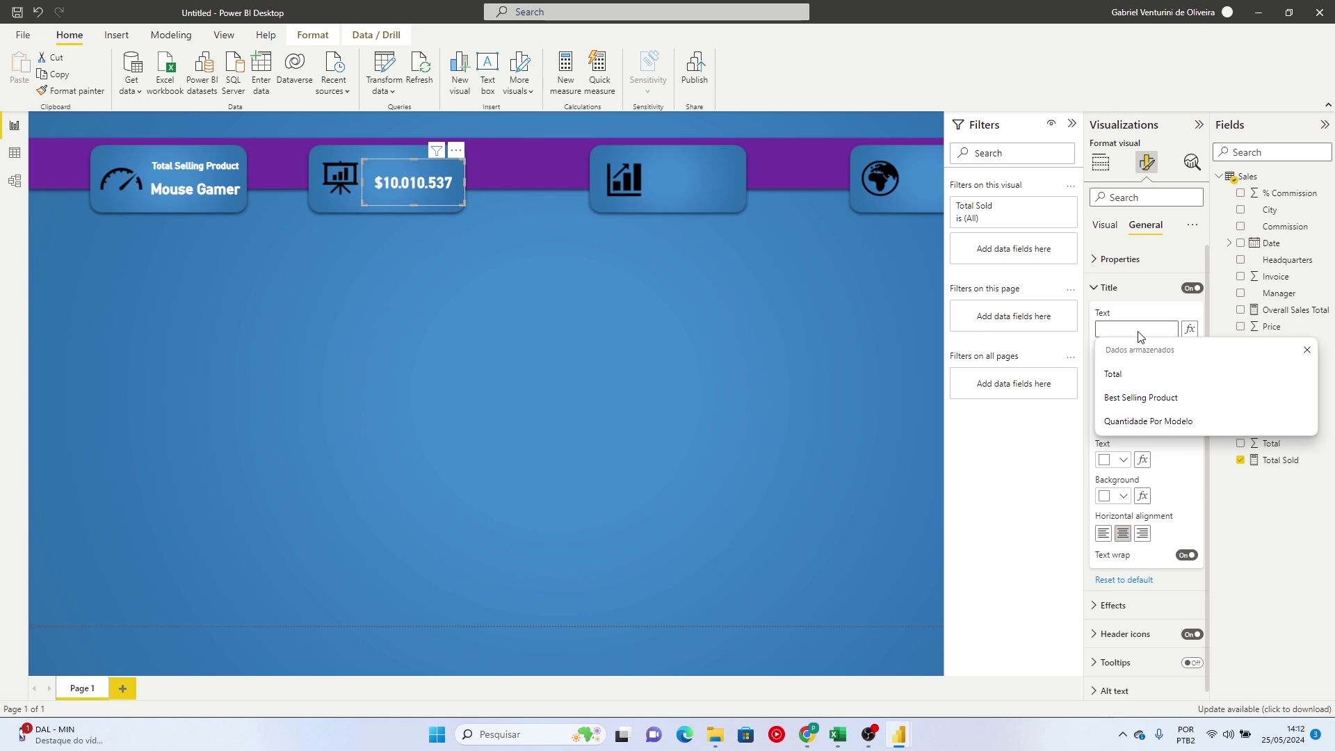
{"action": "type", "text": "Total Sold $"}
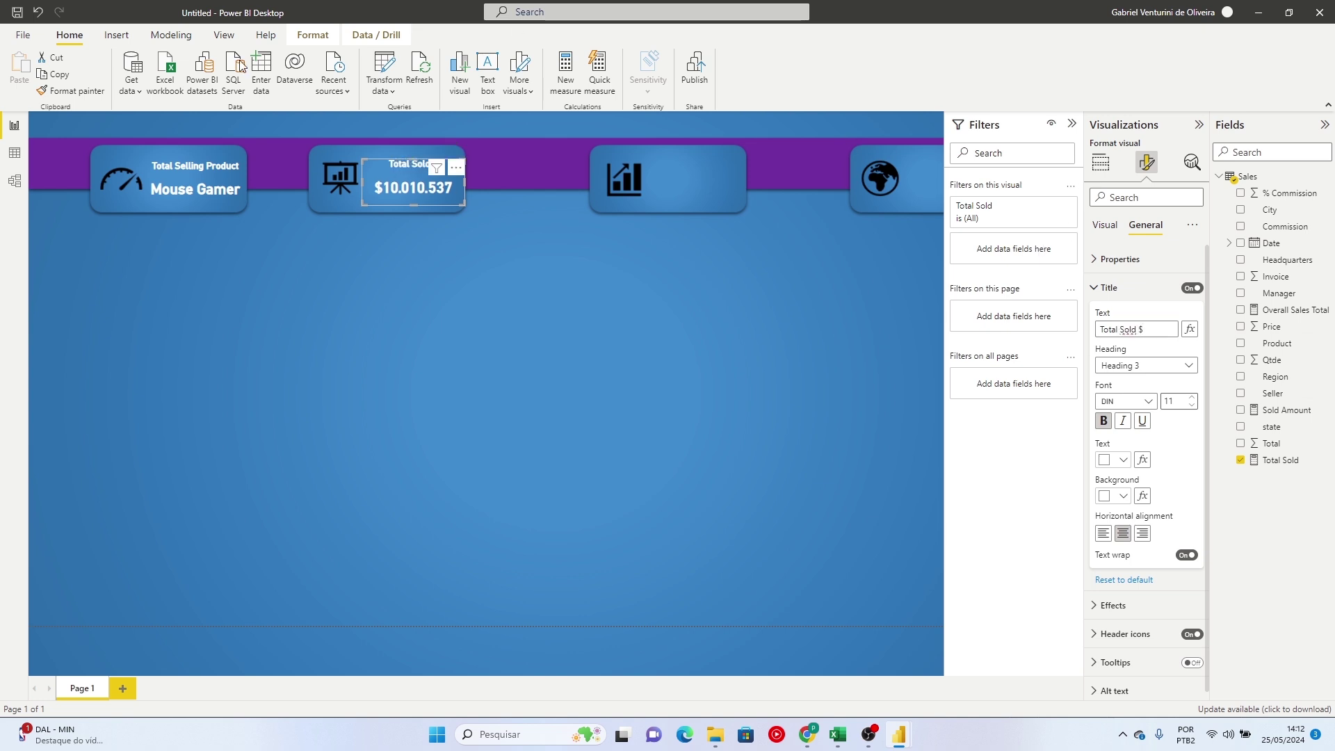
{"action": "left_click", "coordinate": [447, 297]}
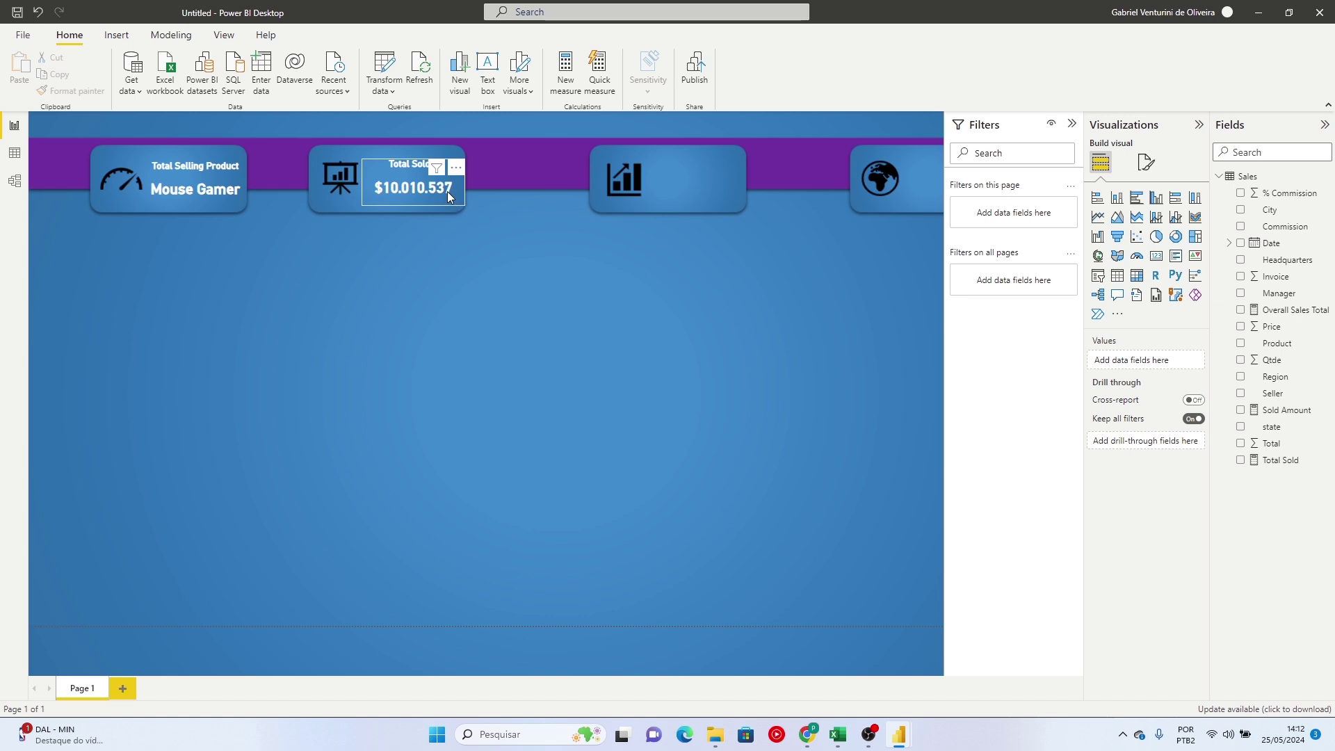
Duplicate the Total Sold card into the third header box beside the bar chart icon and replace its field with Sold Amount
{"action": "left_click", "coordinate": [448, 190]}
{"action": "key", "text": "ctrl+c"}
{"action": "key", "text": "ctrl+v"}
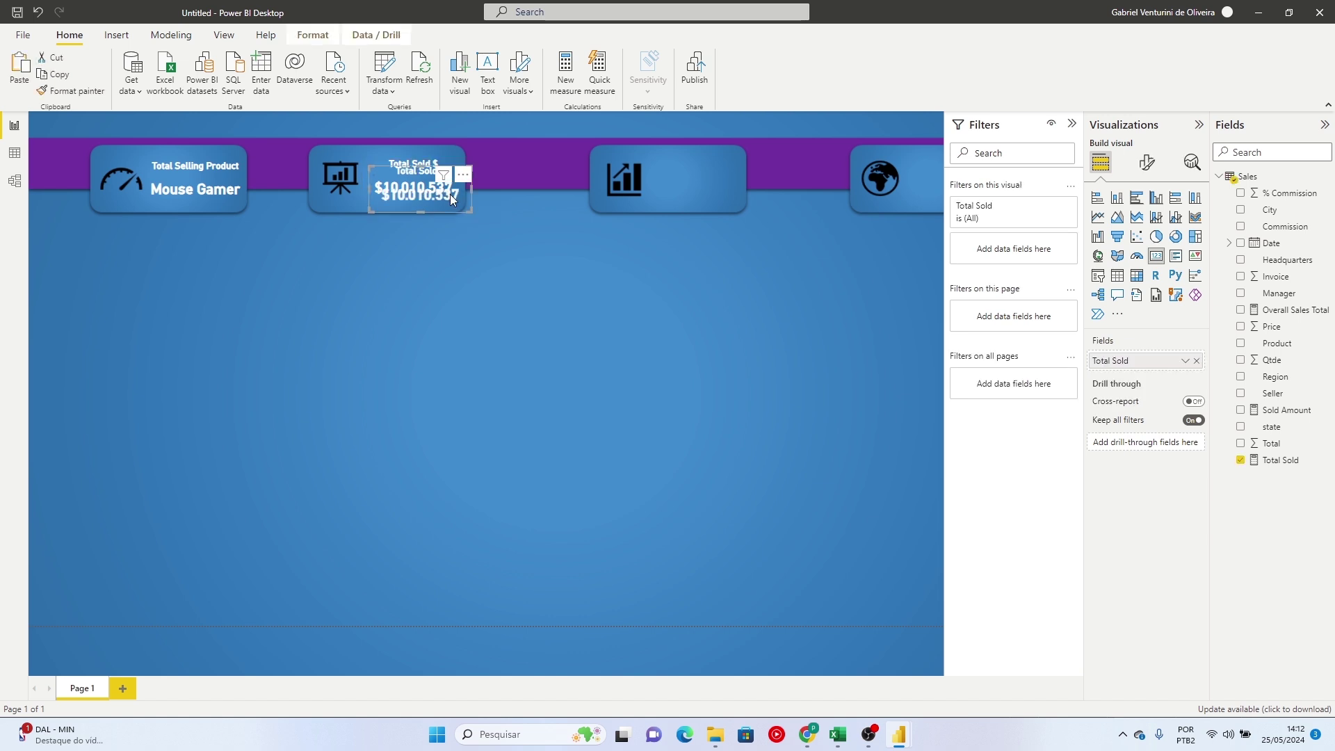
{"action": "left_click_drag", "start_coordinate": [450, 210], "coordinate": [722, 194]}
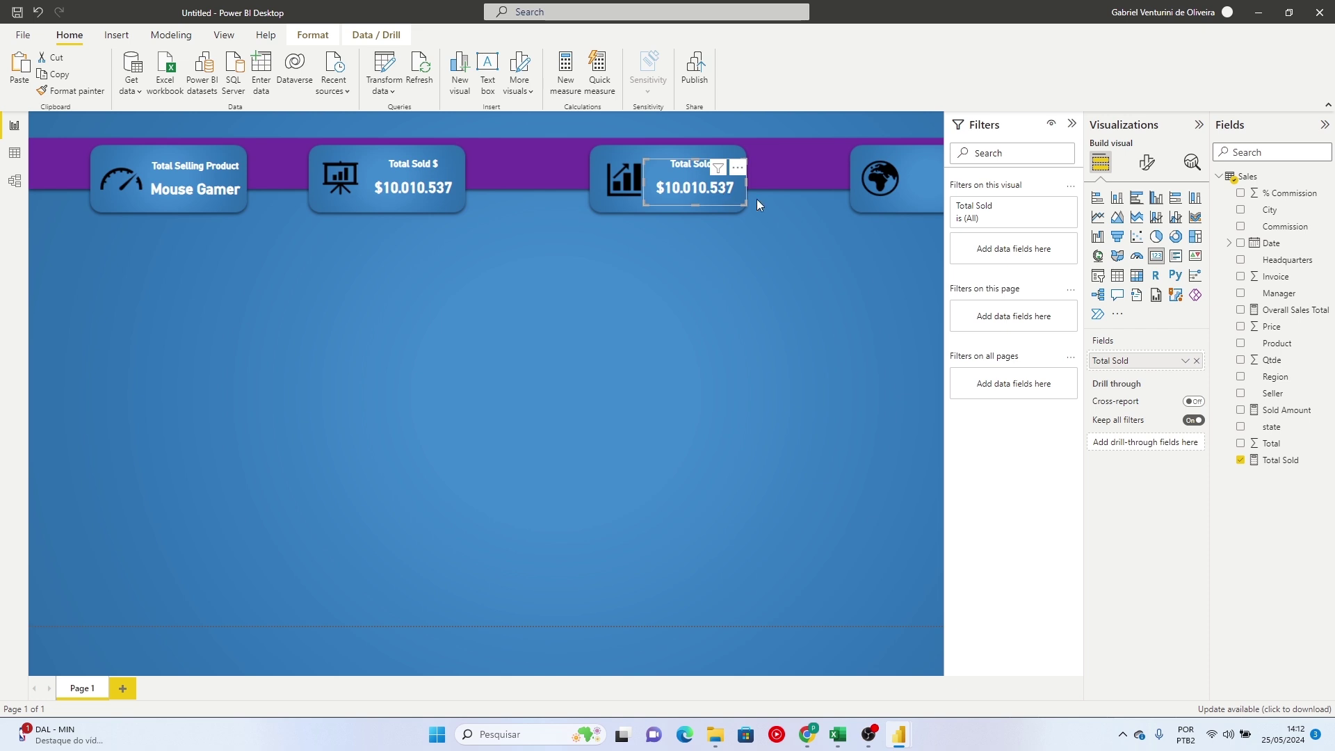
{"action": "left_click", "coordinate": [1240, 461]}
{"action": "left_click", "coordinate": [1241, 410]}
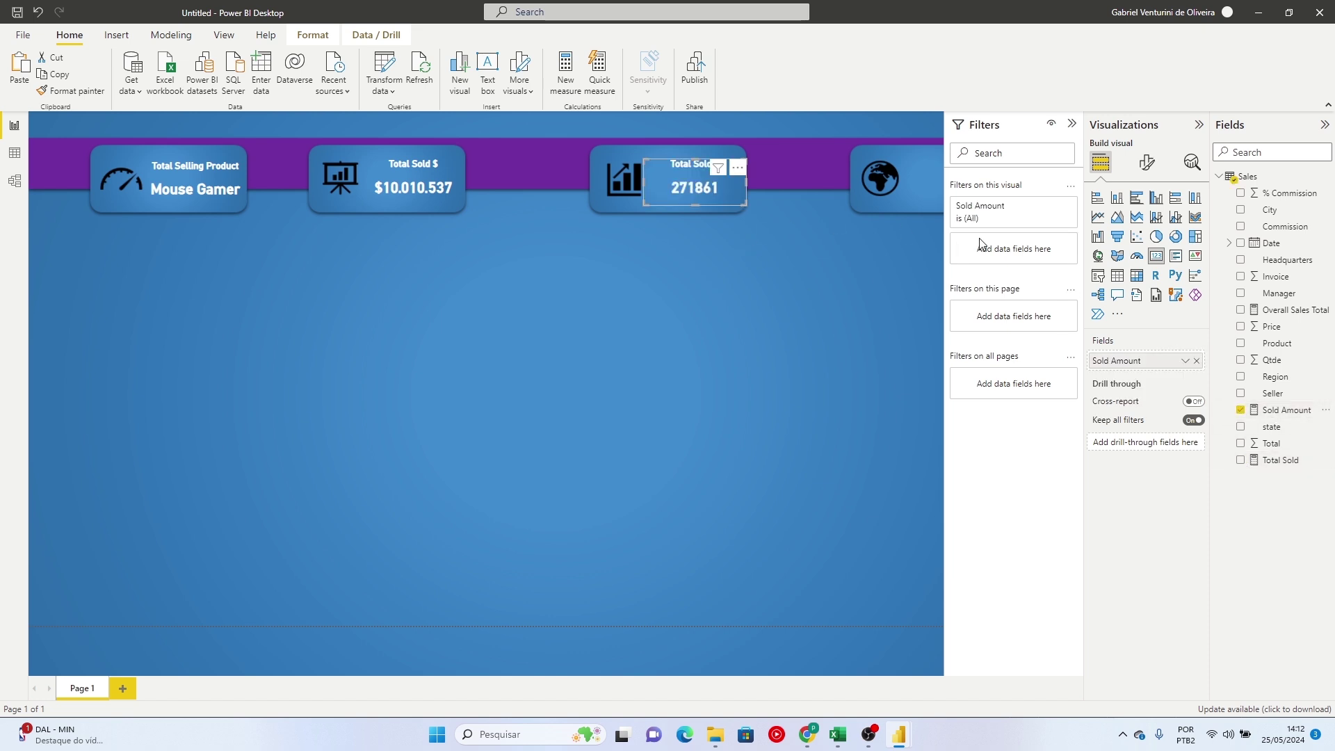
{"action": "left_click", "coordinate": [705, 318]}
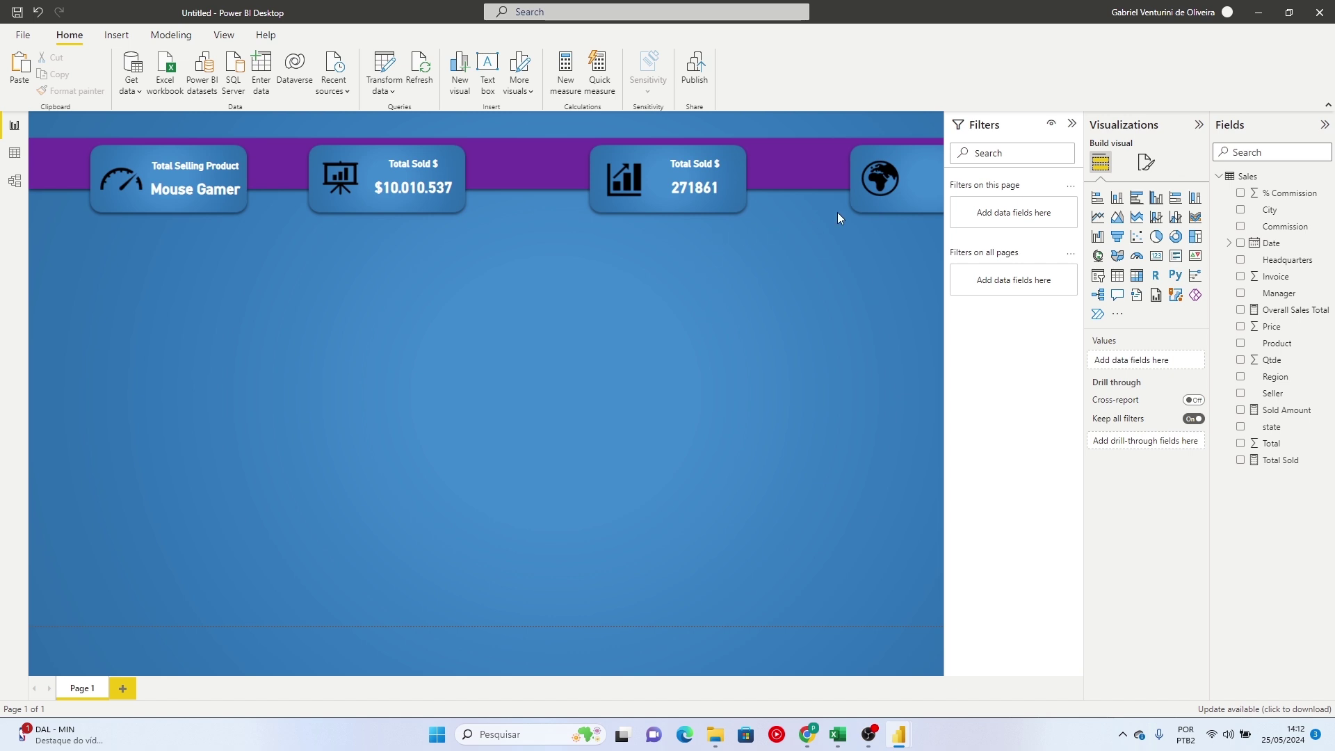
Collapse the Filters pane and move the three cards back inside their header boxes, beside the icons
{"action": "left_click", "coordinate": [1075, 125]}
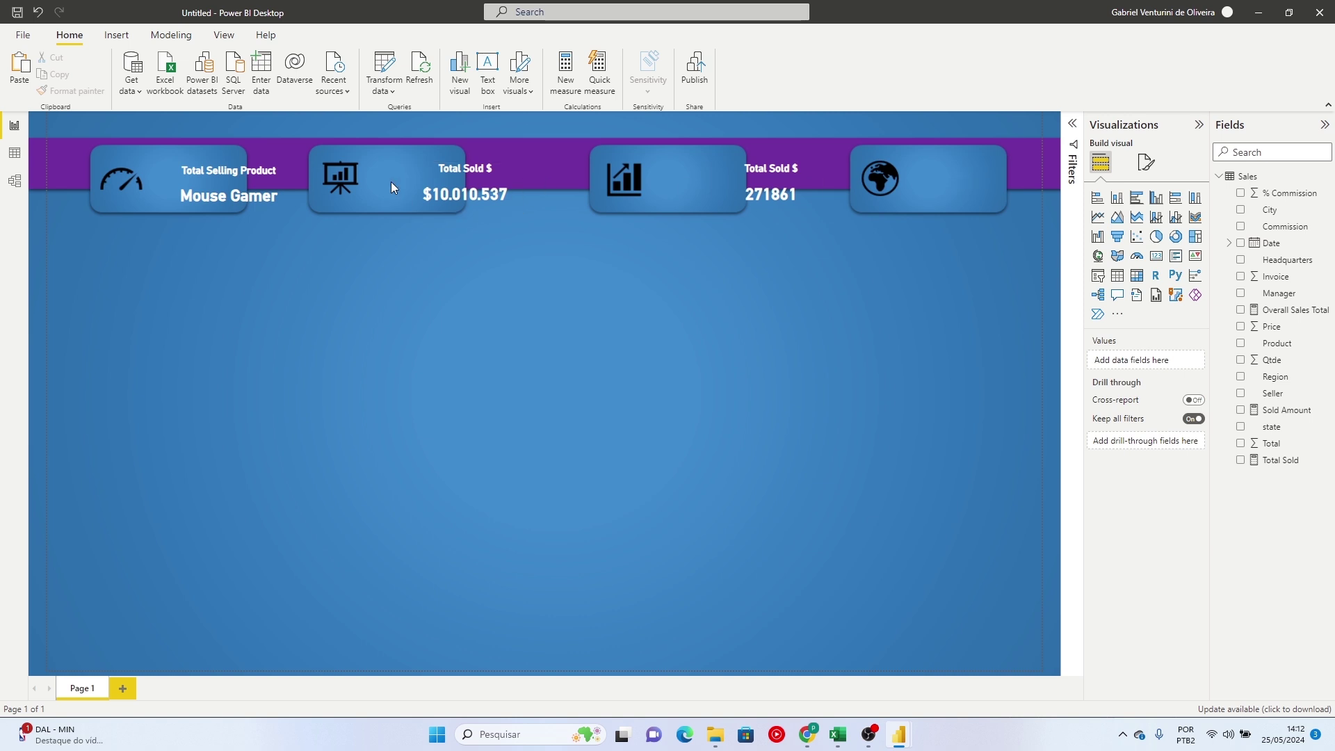
{"action": "left_click_drag", "start_coordinate": [252, 188], "coordinate": [217, 176]}
{"action": "left_click_drag", "start_coordinate": [482, 186], "coordinate": [424, 181]}
{"action": "left_click", "coordinate": [808, 181]}
{"action": "left_click_drag", "start_coordinate": [791, 195], "coordinate": [712, 190]}
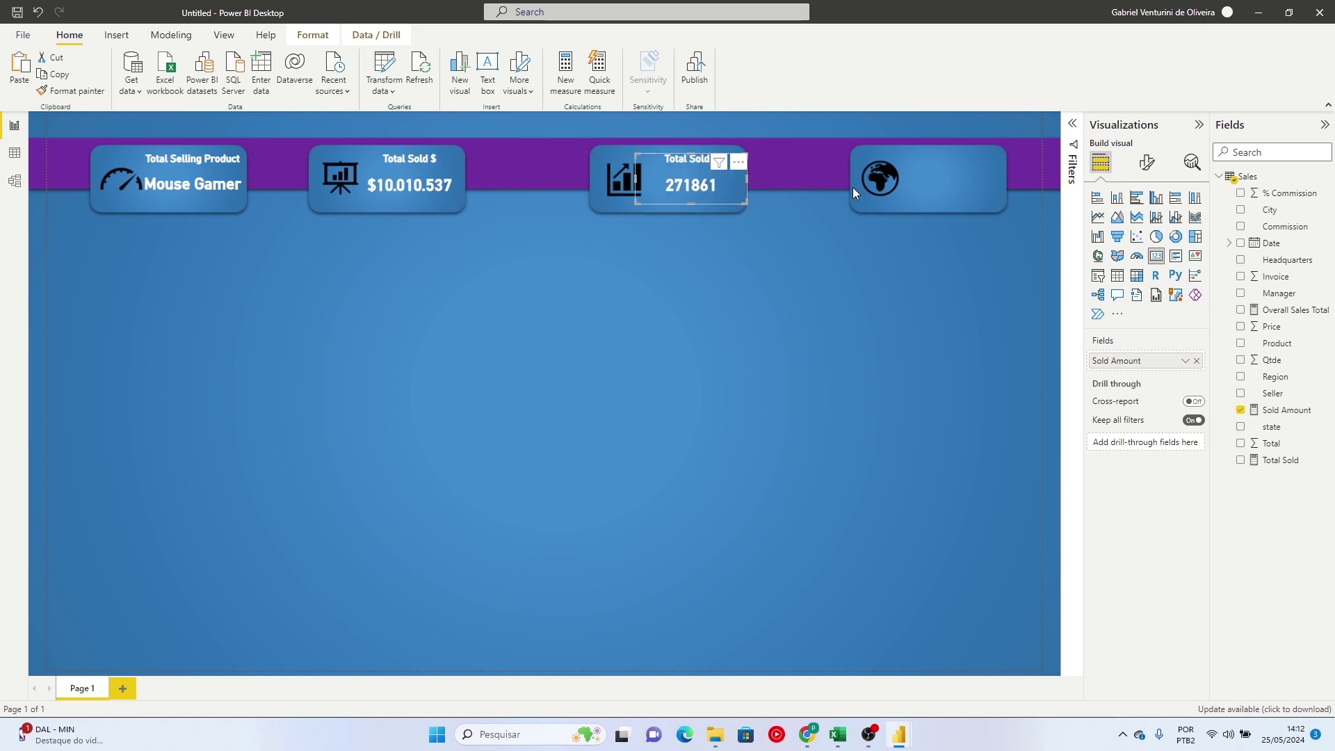
Change the title text of the card in the third header box to "Sold Amount"
{"action": "left_click", "coordinate": [1147, 163]}
{"action": "left_click", "coordinate": [1145, 225]}
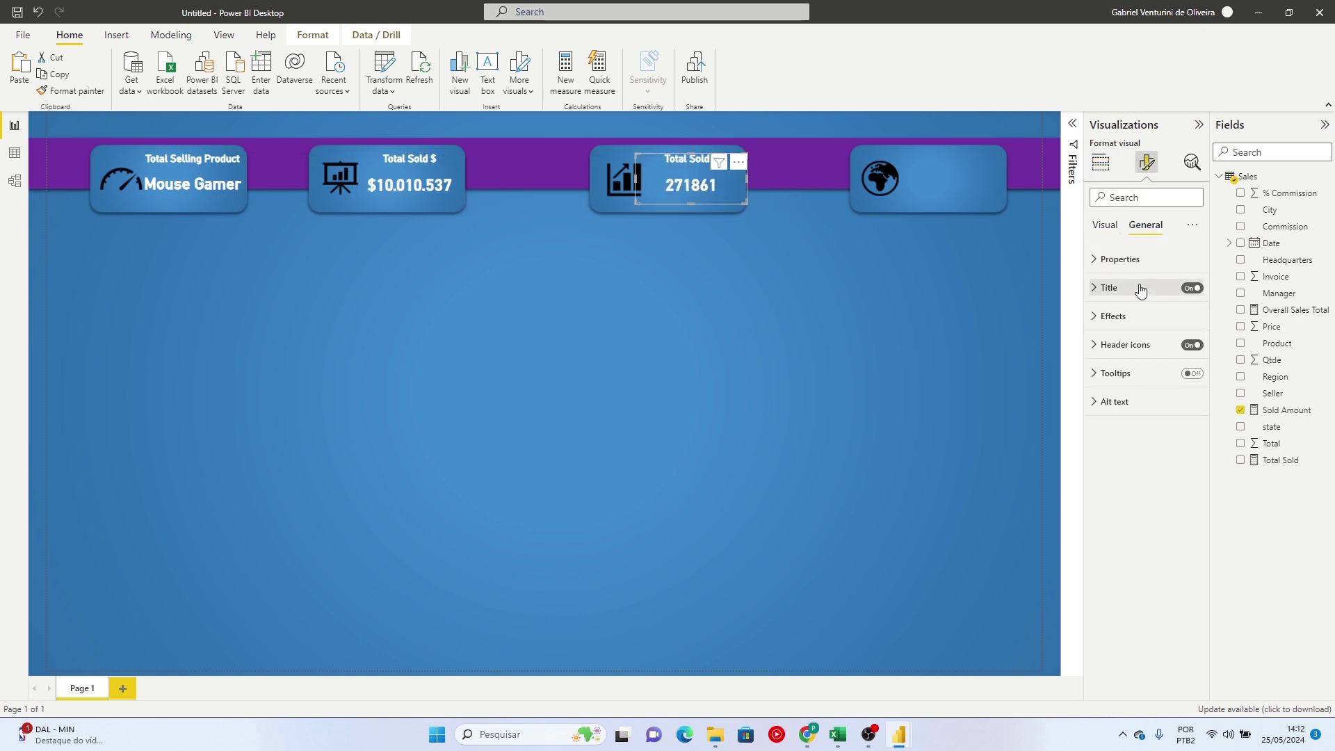
{"action": "left_click", "coordinate": [1141, 286]}
{"action": "triple_click", "coordinate": [1150, 327]}
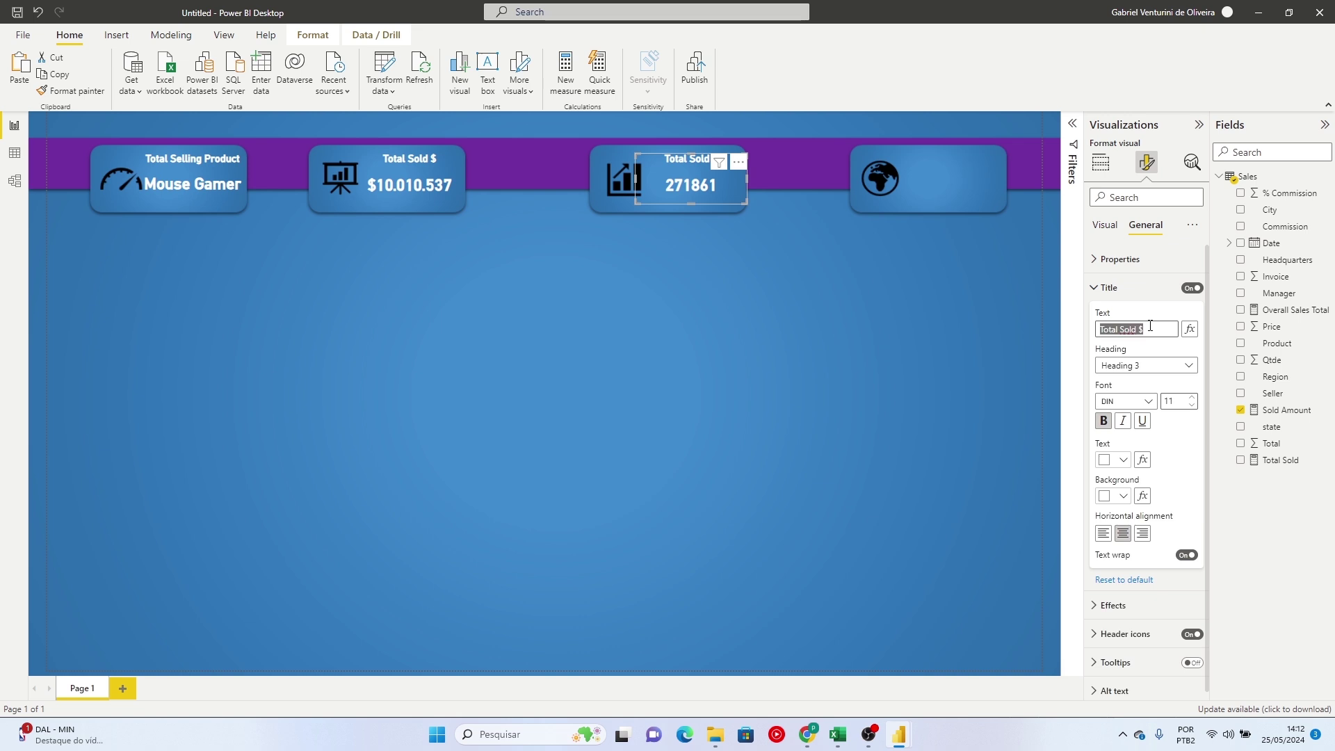
{"action": "type", "text": "Sold"}
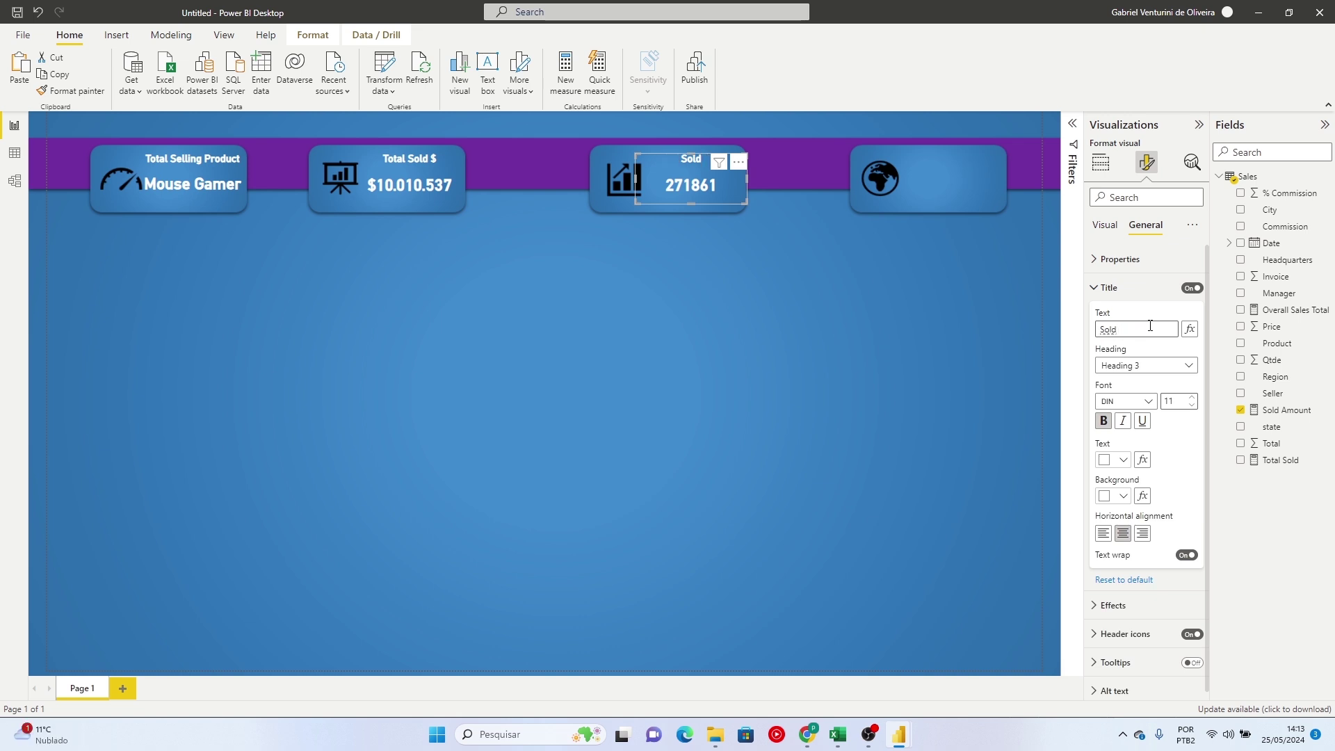
{"action": "type", "text": " Amount"}
{"action": "left_click", "coordinate": [1099, 286]}
Duplicate the Sold Amount card into the fourth header box and replace its field with Region
{"action": "left_click", "coordinate": [715, 190]}
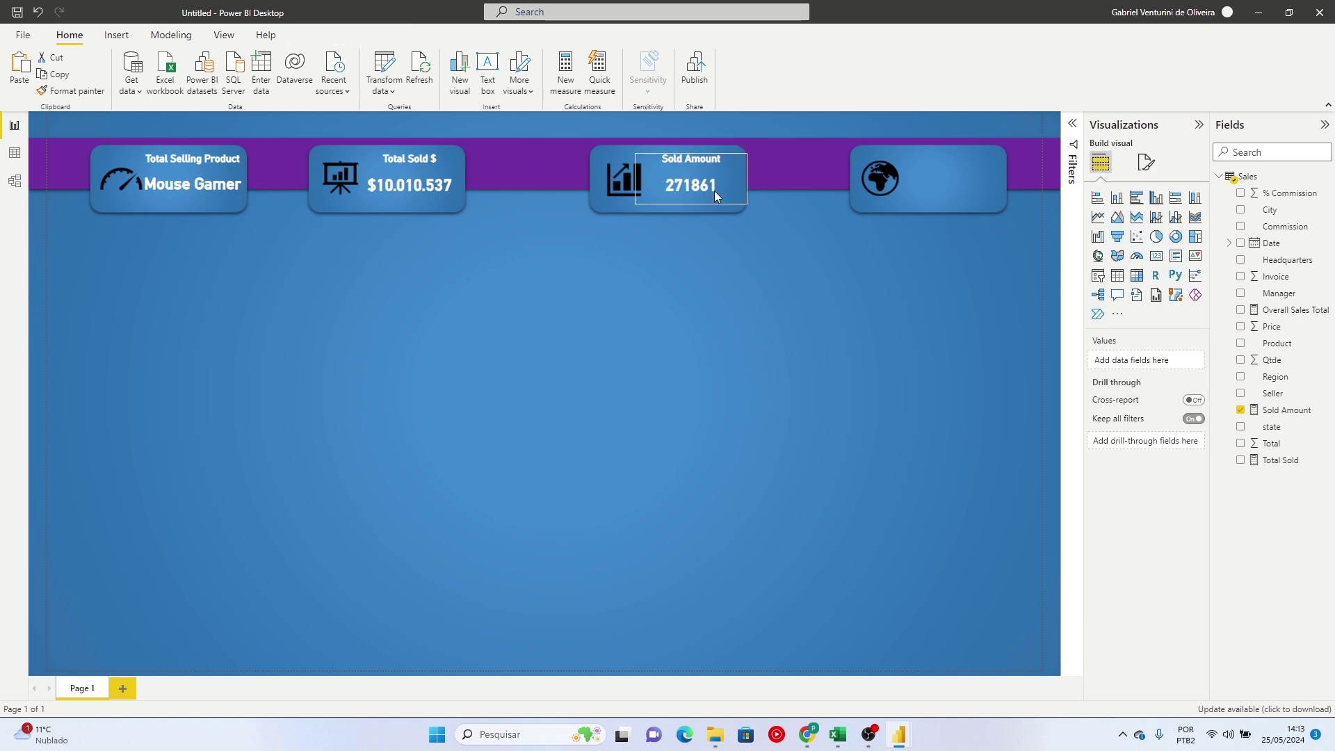
{"action": "left_click_drag", "start_coordinate": [707, 185], "coordinate": [955, 178]}
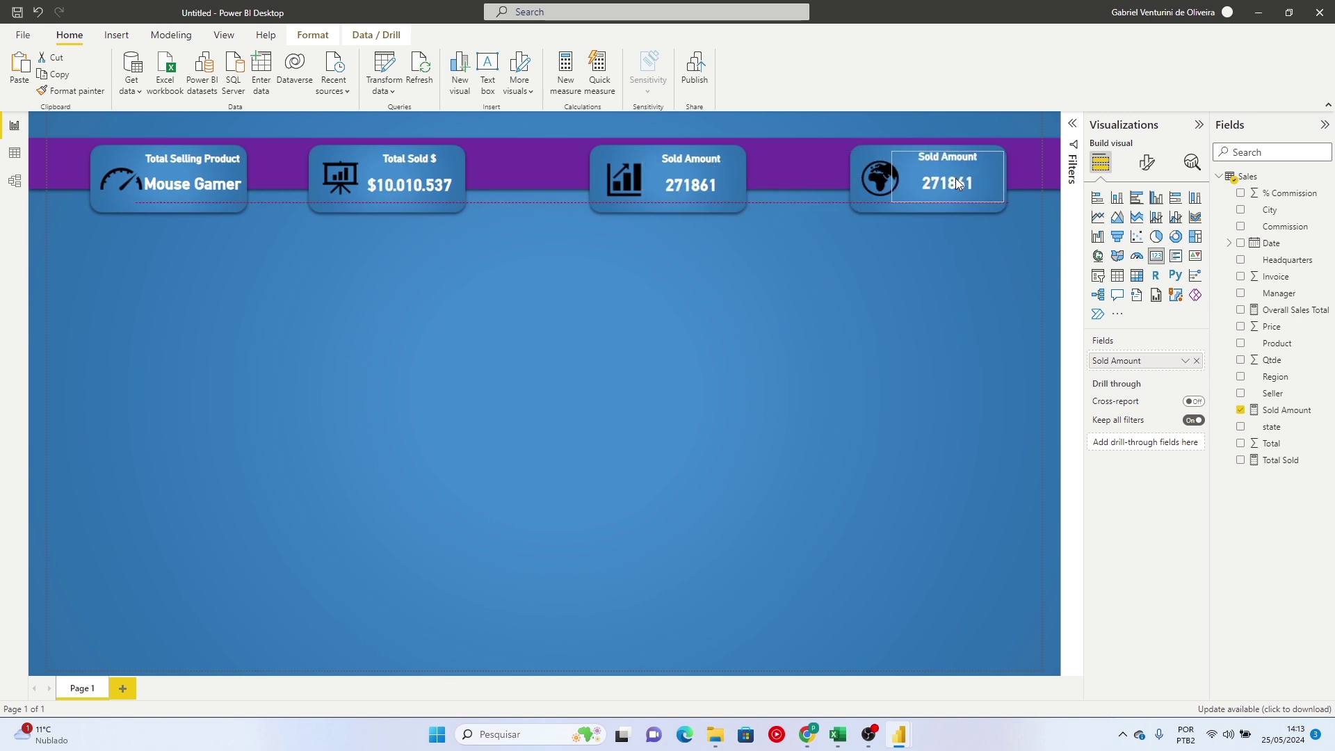
{"action": "left_click", "coordinate": [1245, 409]}
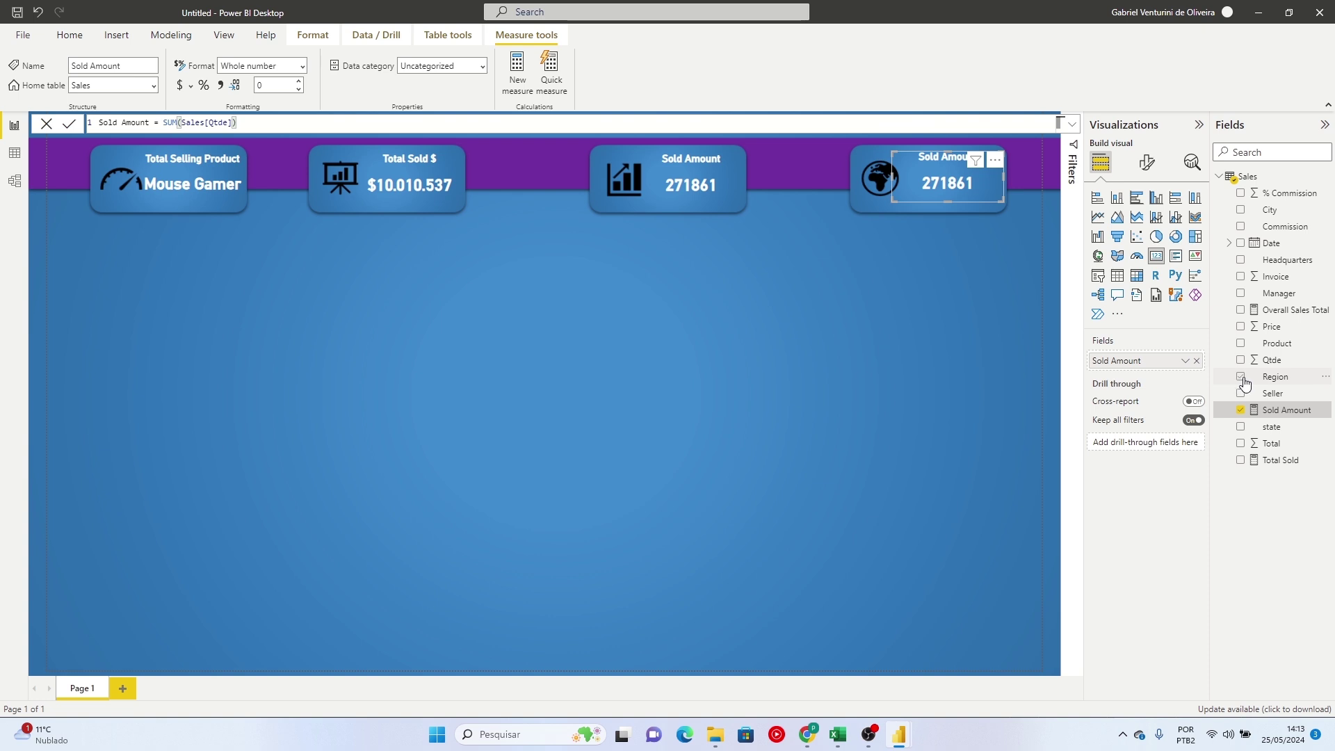
{"action": "left_click", "coordinate": [1242, 377]}
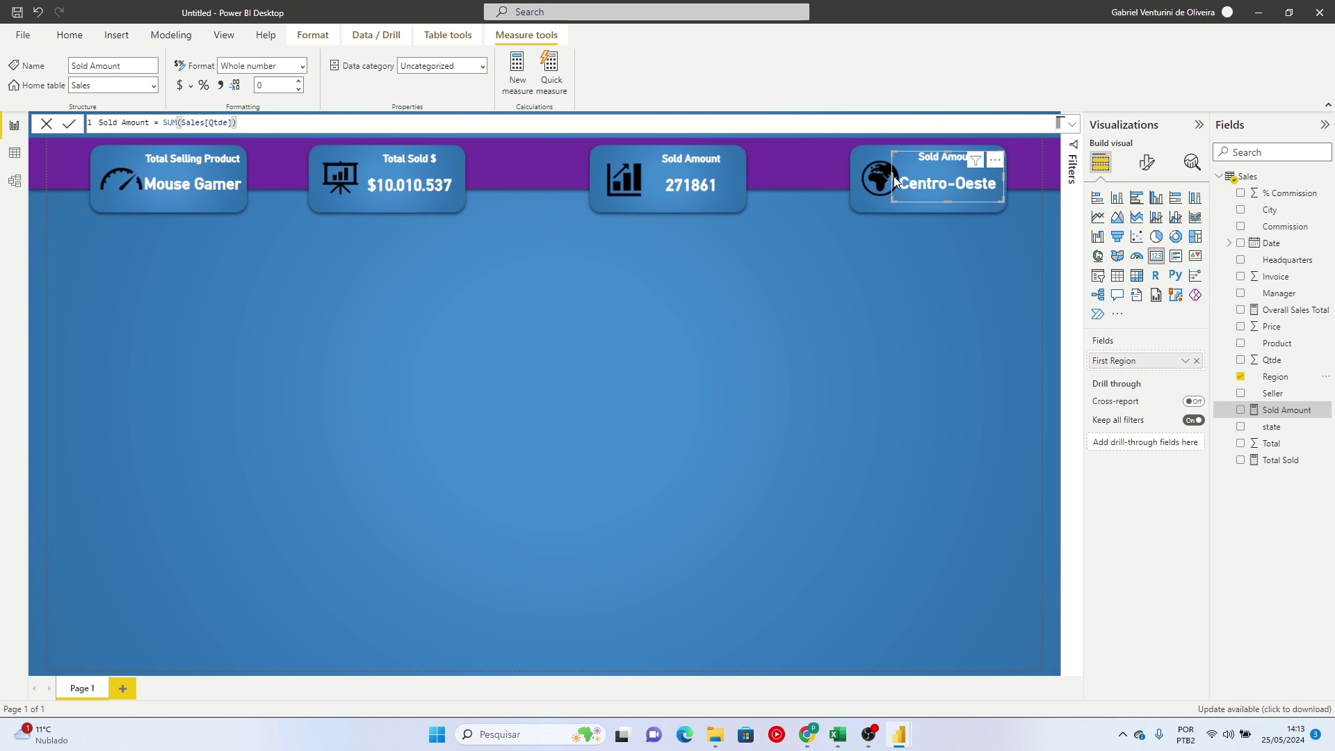
Narrow the region card so that it clears the globe icon
{"action": "left_click_drag", "start_coordinate": [892, 176], "coordinate": [903, 177]}
{"action": "left_click", "coordinate": [975, 207]}
{"action": "left_click", "coordinate": [972, 197]}
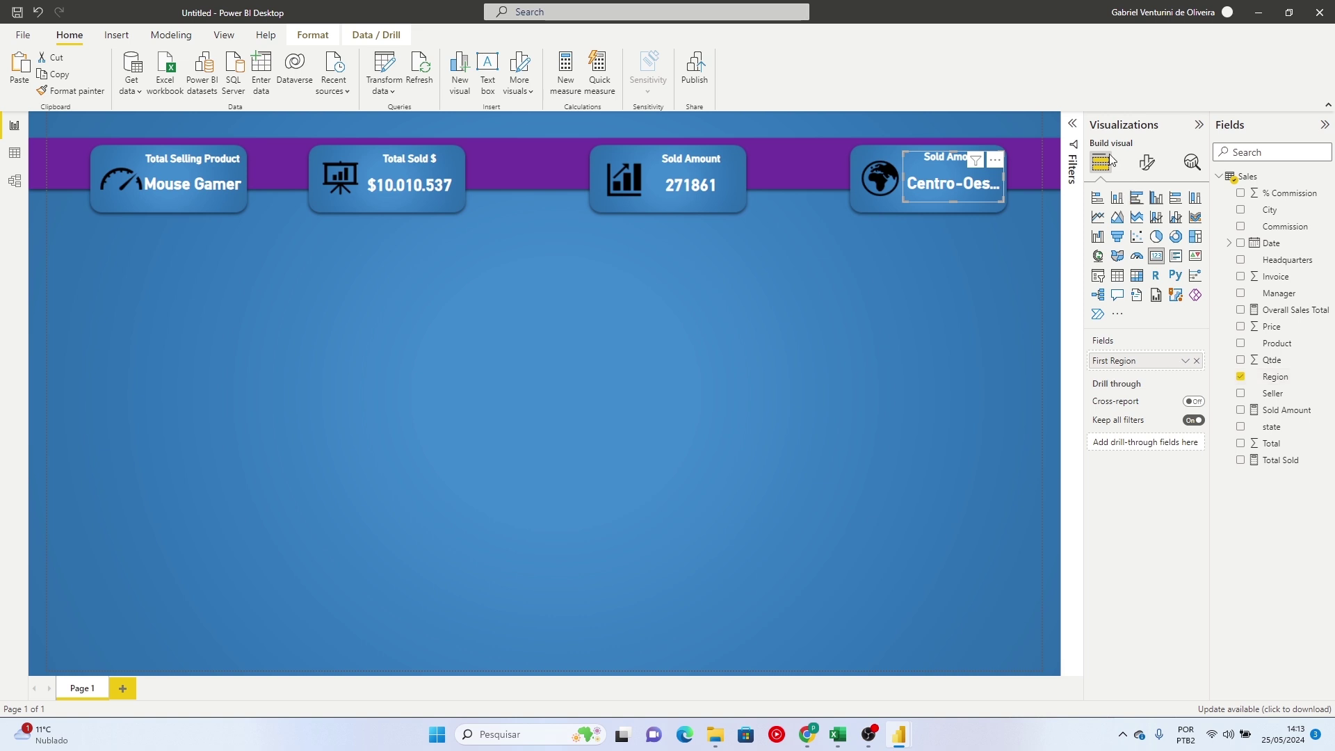
Filter the region card with a Top N filter on Region, showing the top 1 by Count of Region
{"action": "left_click", "coordinate": [1073, 123]}
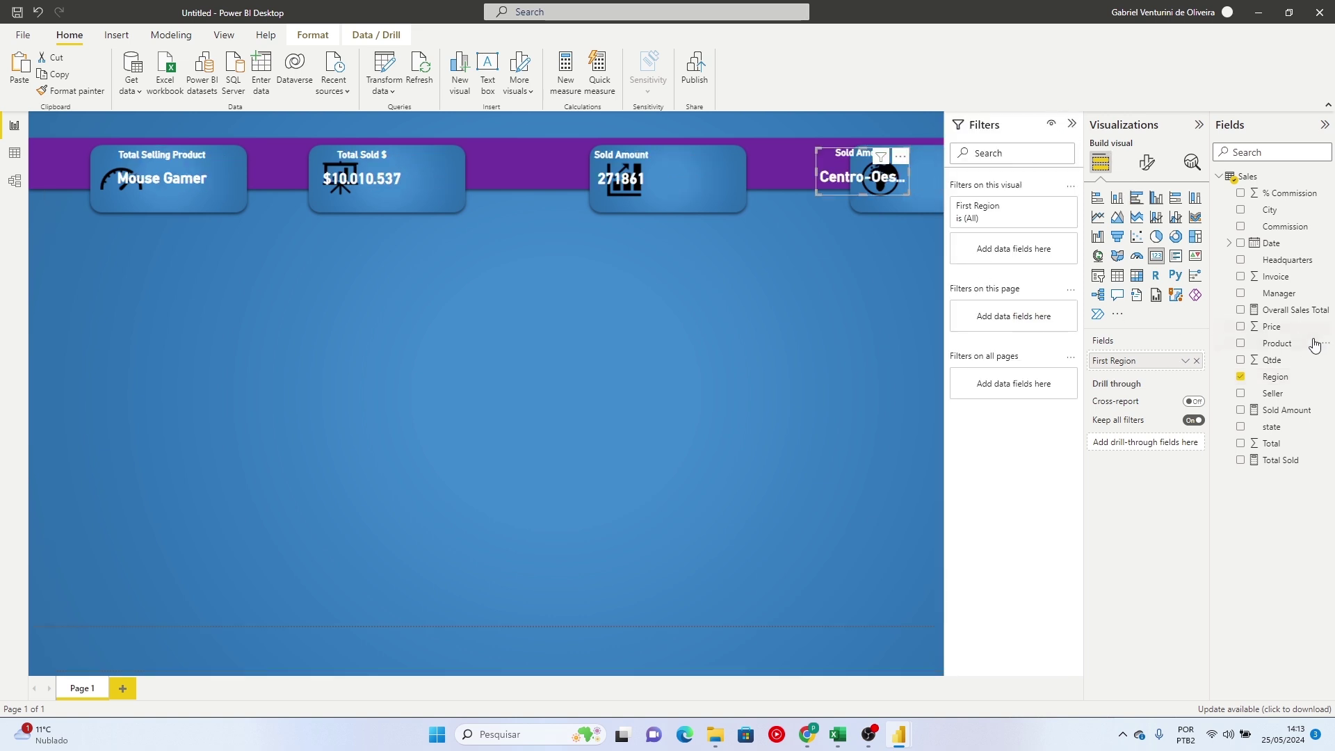
{"action": "left_click_drag", "start_coordinate": [1286, 379], "coordinate": [1019, 249]}
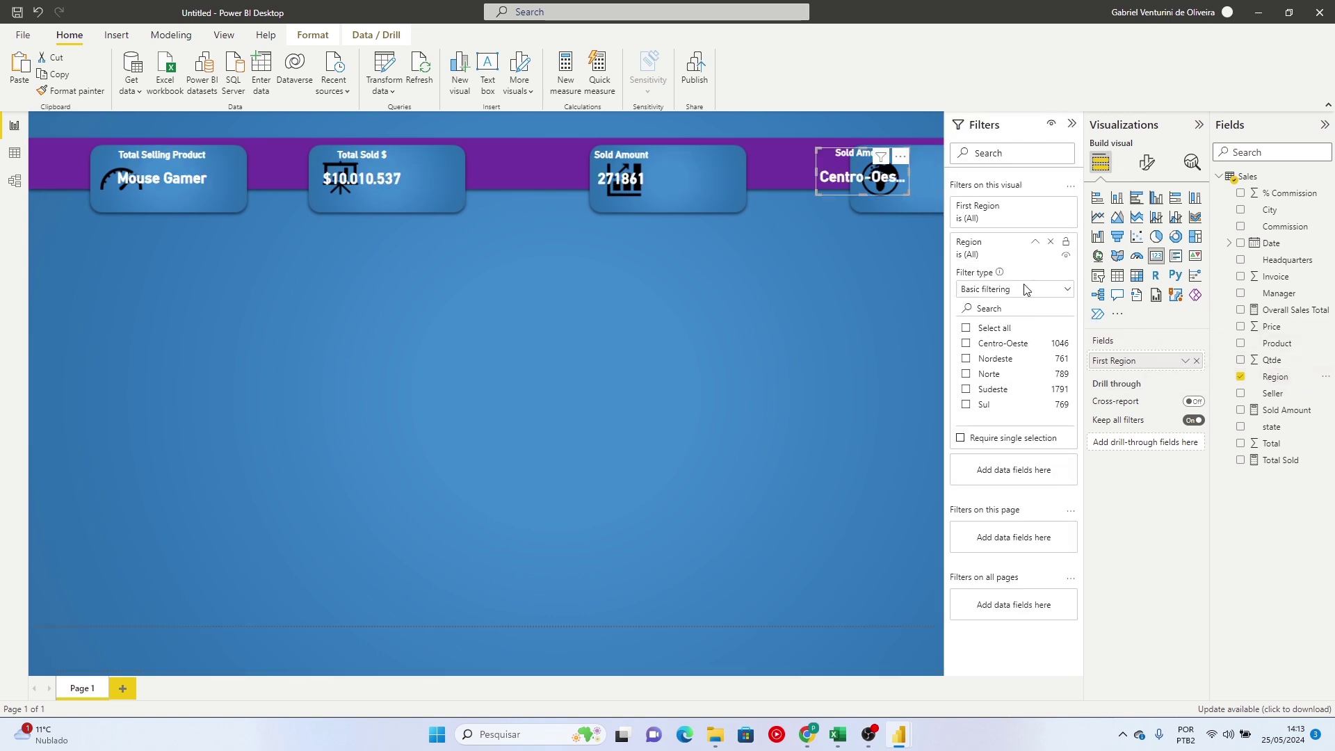
{"action": "left_click", "coordinate": [1064, 288]}
{"action": "left_click", "coordinate": [974, 335]}
{"action": "left_click", "coordinate": [1036, 326]}
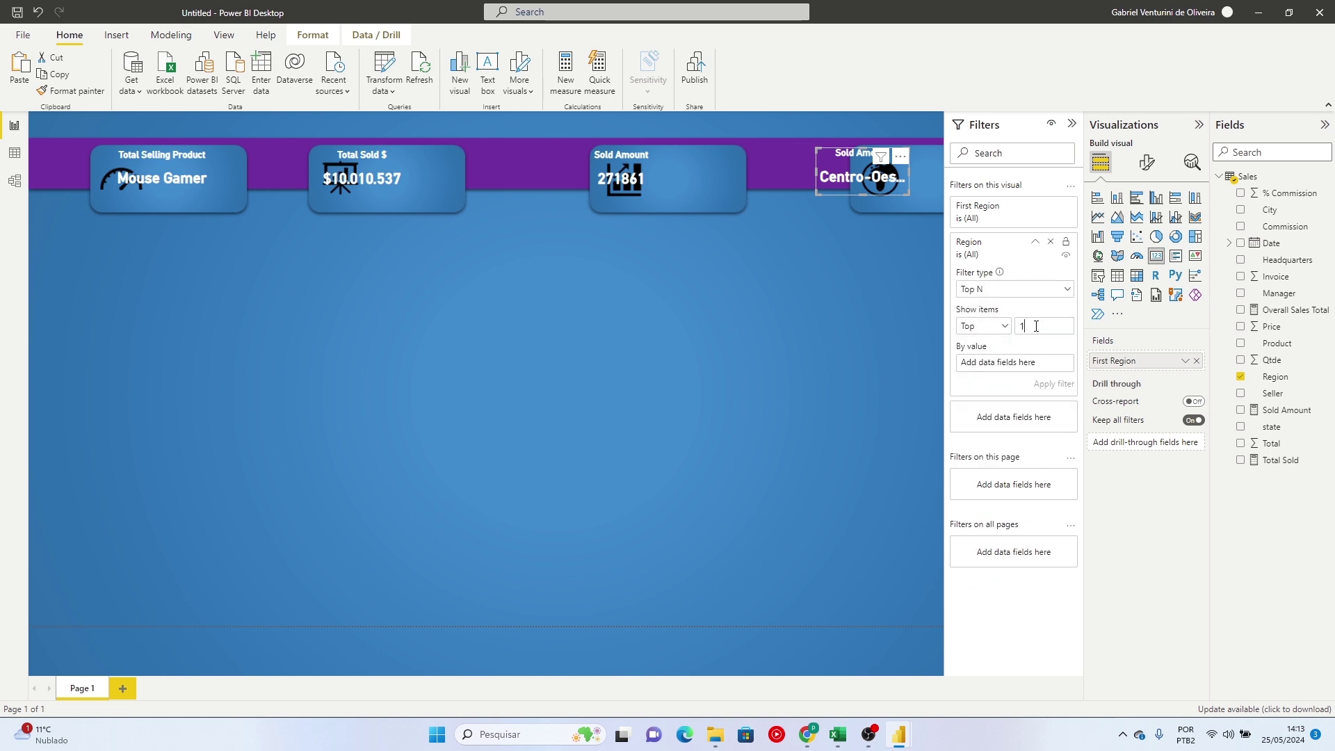
{"action": "left_click_drag", "start_coordinate": [1275, 376], "coordinate": [1043, 365]}
{"action": "left_click", "coordinate": [1054, 363]}
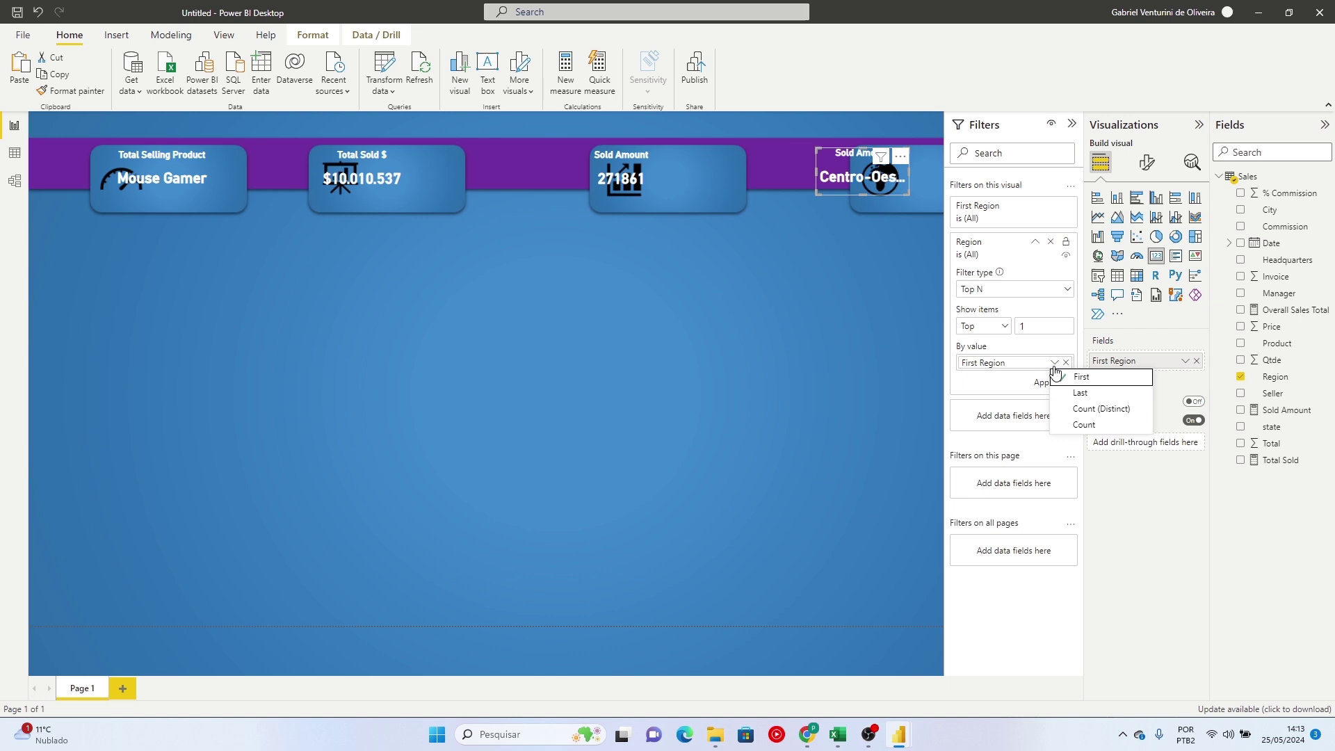
{"action": "left_click", "coordinate": [1080, 420]}
{"action": "left_click", "coordinate": [1064, 382]}
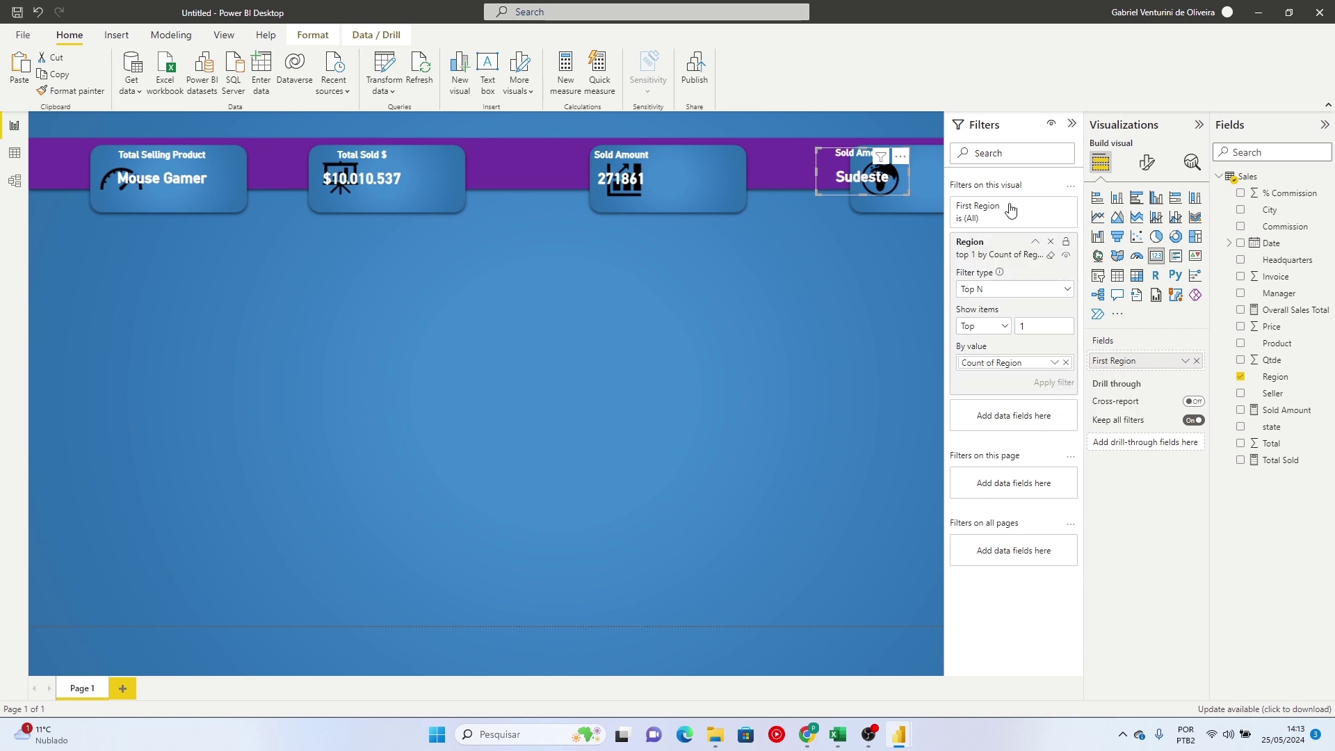
{"action": "left_click", "coordinate": [1074, 126]}
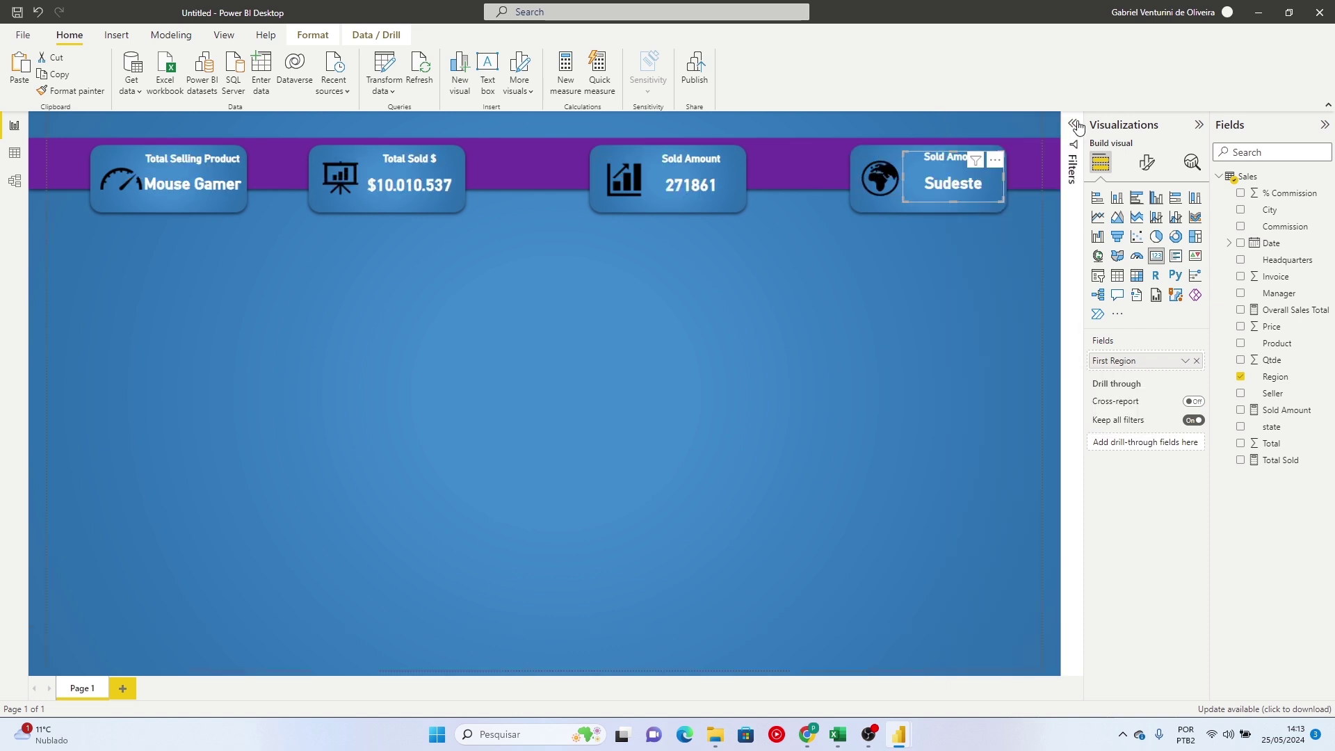
Change the title text of the card beside the globe icon to "Region"
{"action": "left_click", "coordinate": [969, 313]}
{"action": "left_click", "coordinate": [975, 174]}
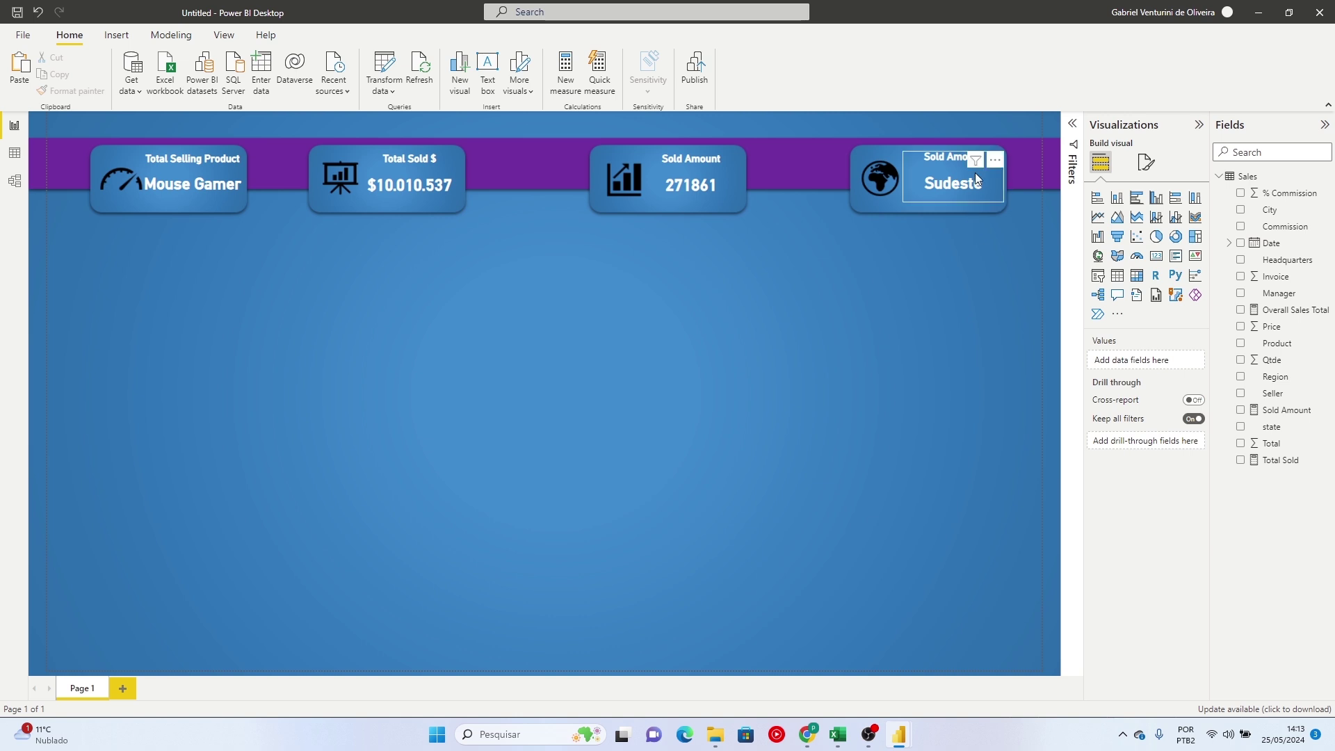
{"action": "left_click", "coordinate": [1146, 163]}
{"action": "left_click", "coordinate": [1147, 226]}
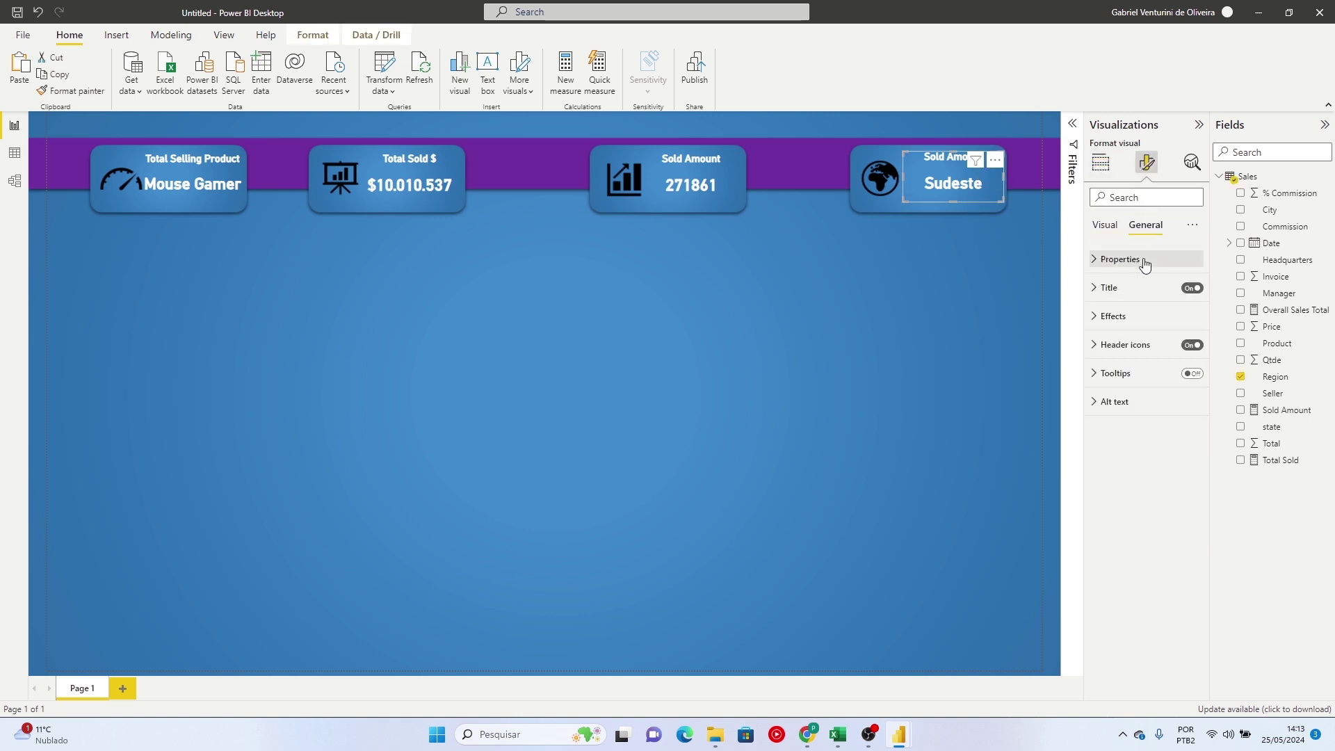
{"action": "left_click", "coordinate": [1106, 288]}
{"action": "left_click", "coordinate": [1140, 329]}
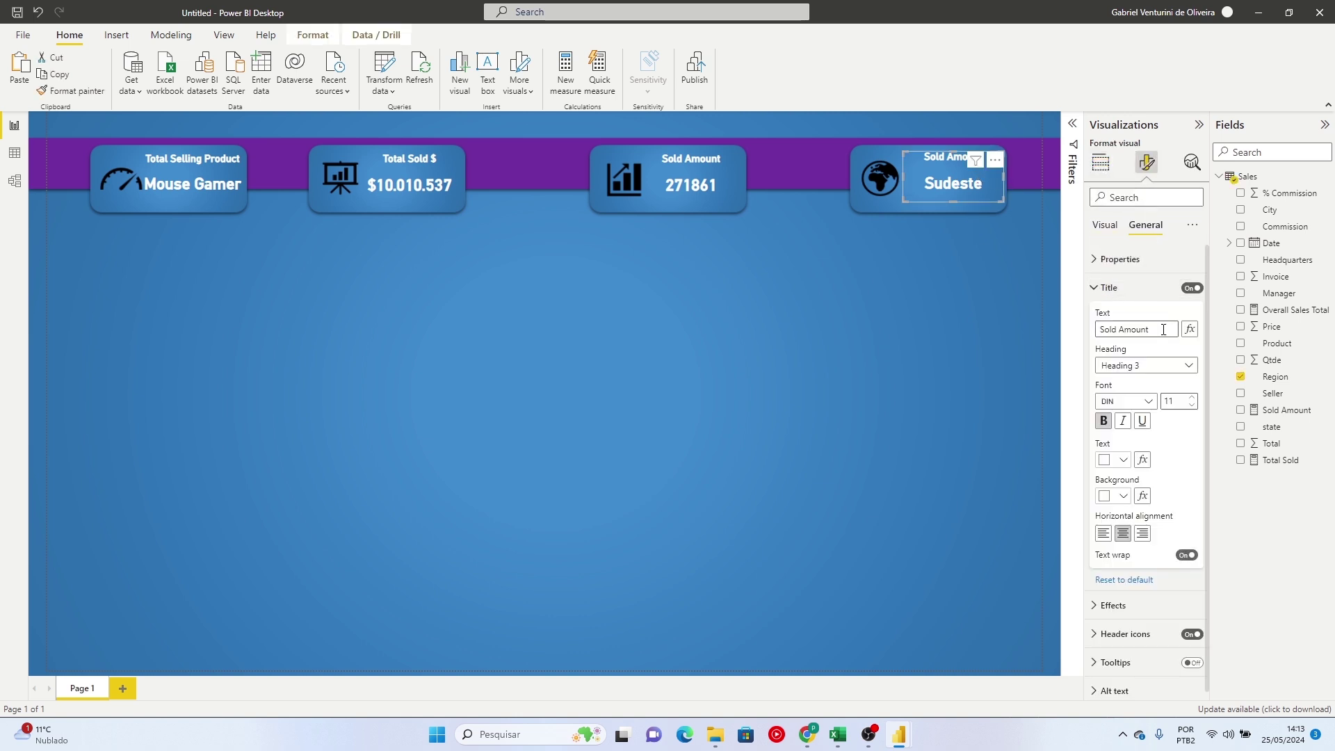
{"action": "type", "text": "Region"}
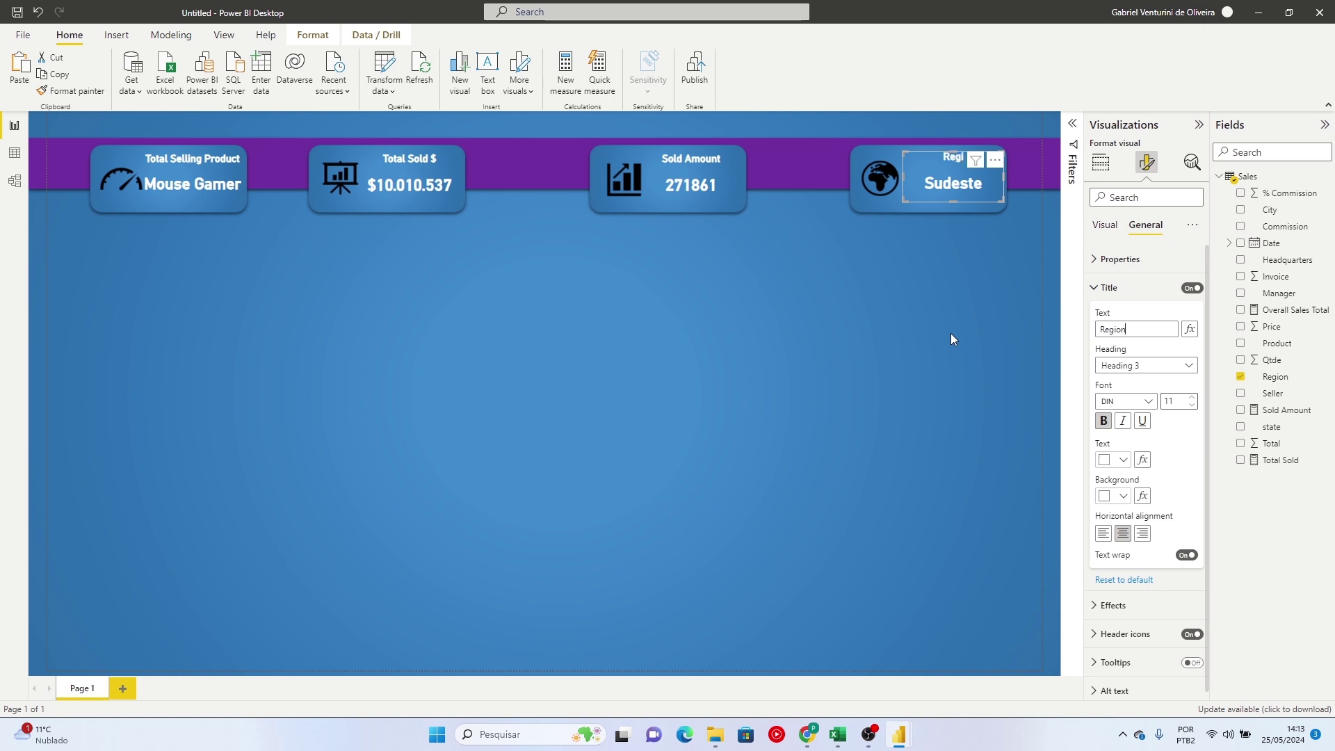
{"action": "left_click", "coordinate": [836, 304]}
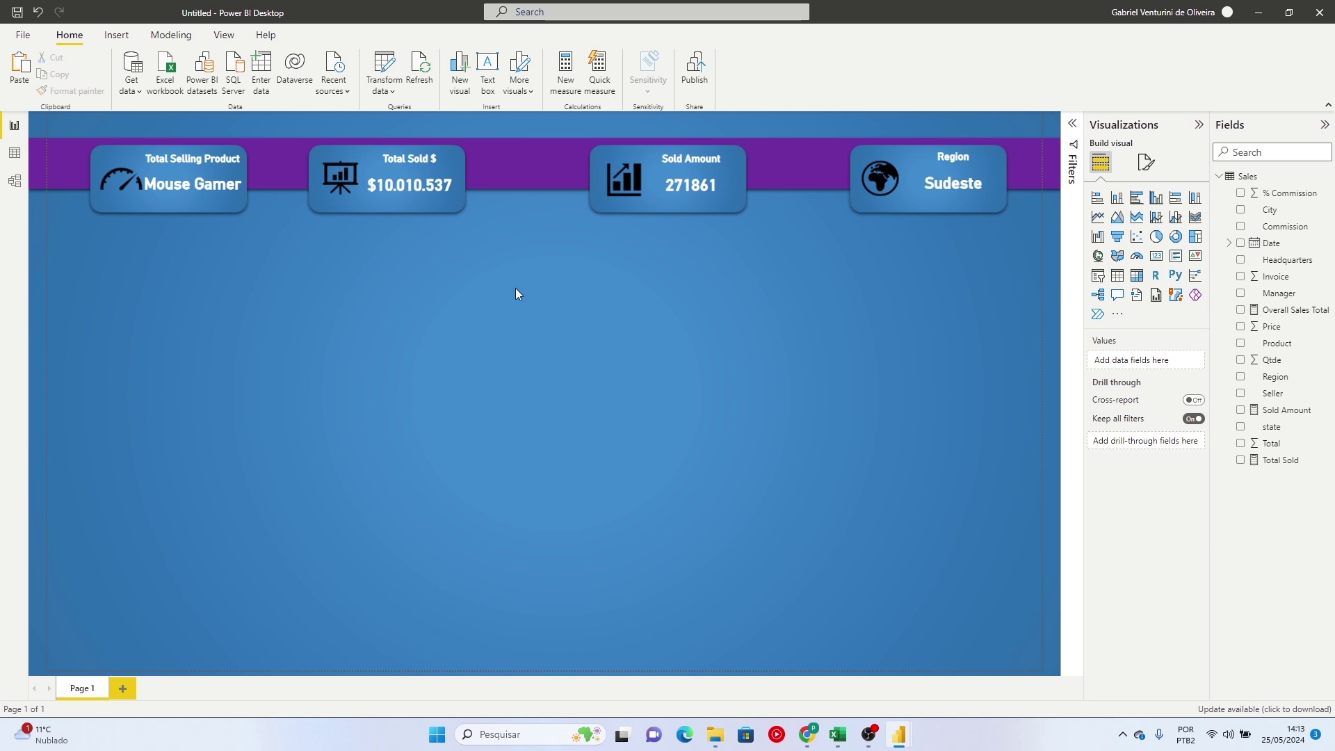
Insert an area chart below the header cards and enlarge it, starting at the left edge of the Total Selling Product card
{"action": "left_click", "coordinate": [1118, 216]}
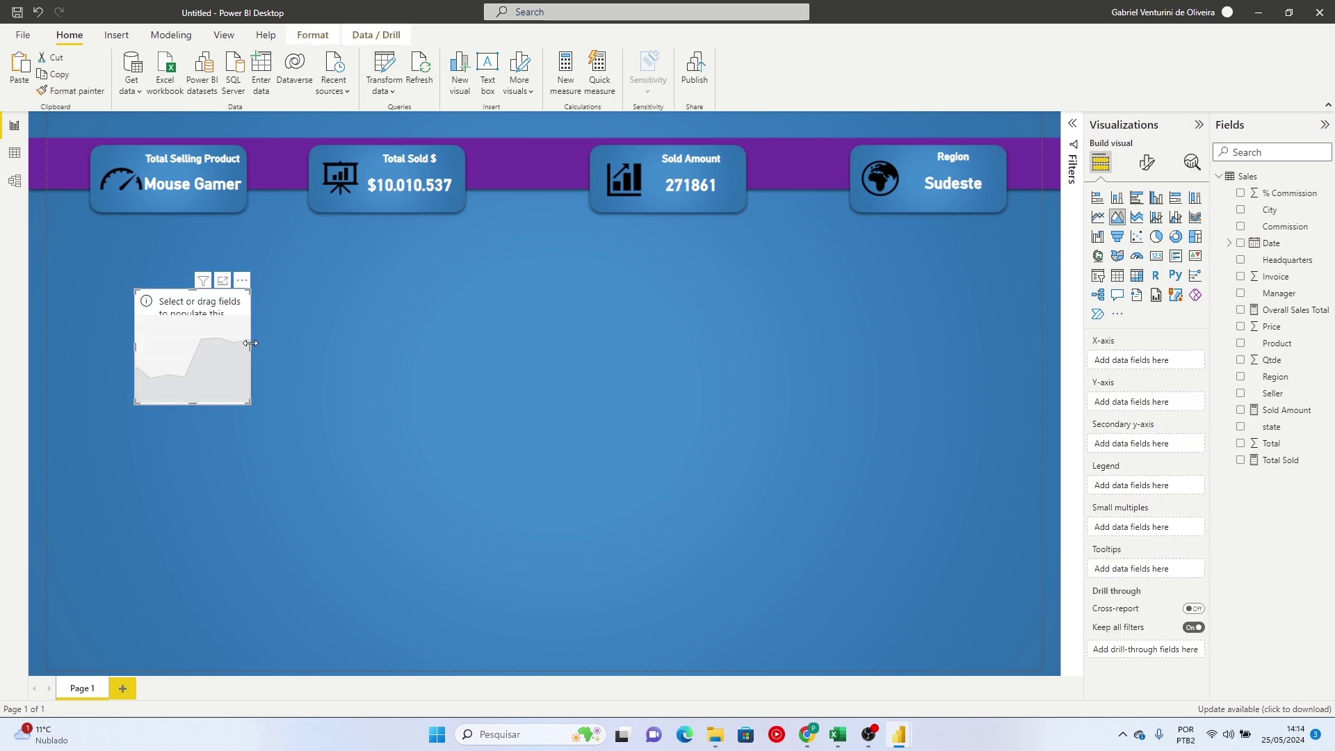
{"action": "left_click_drag", "start_coordinate": [250, 343], "coordinate": [576, 346]}
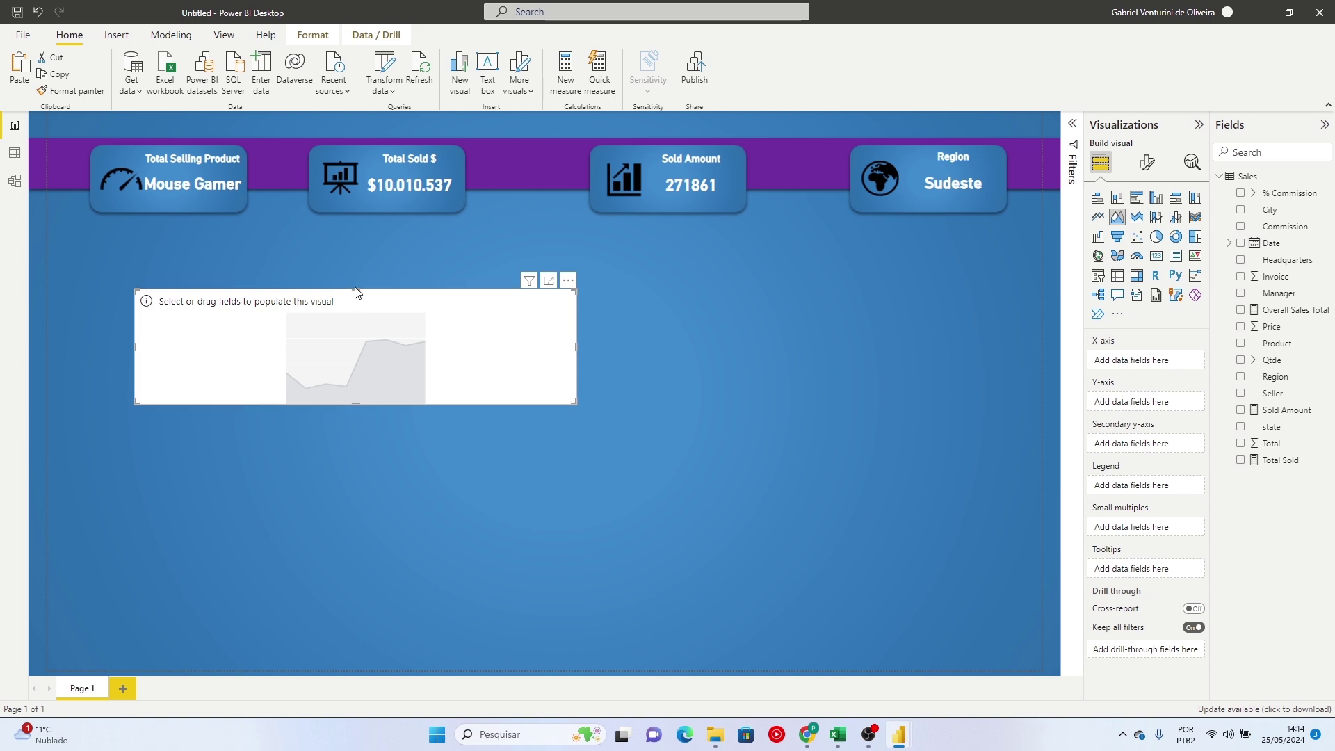
{"action": "left_click_drag", "start_coordinate": [356, 291], "coordinate": [361, 227]}
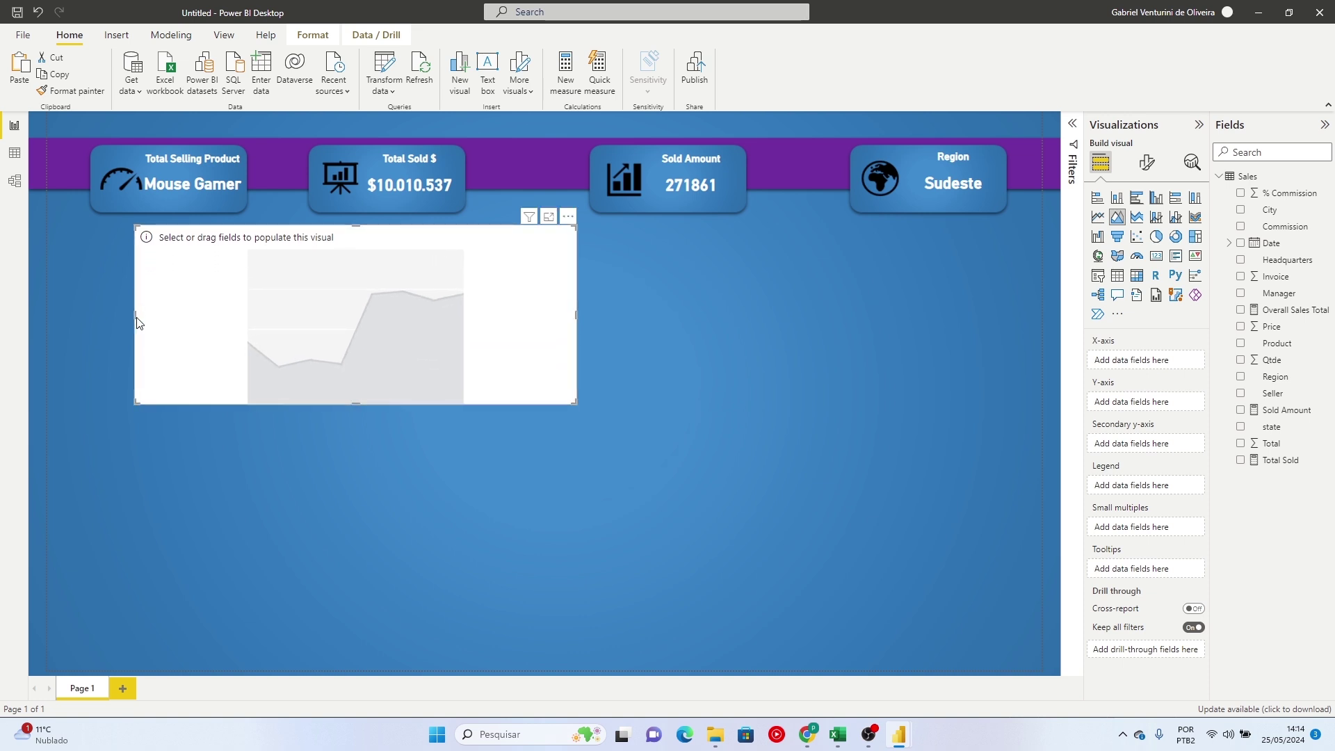
{"action": "left_click_drag", "start_coordinate": [137, 322], "coordinate": [94, 327]}
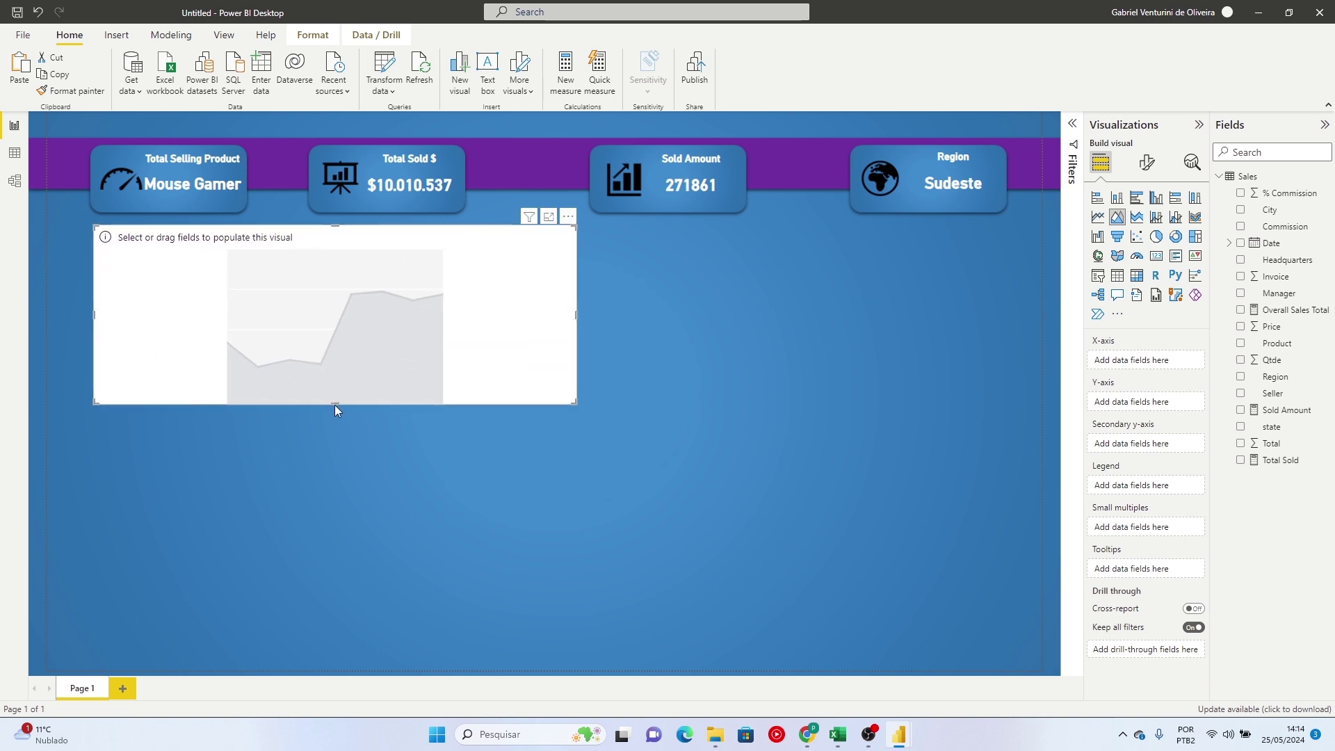
{"action": "left_click_drag", "start_coordinate": [335, 405], "coordinate": [341, 477]}
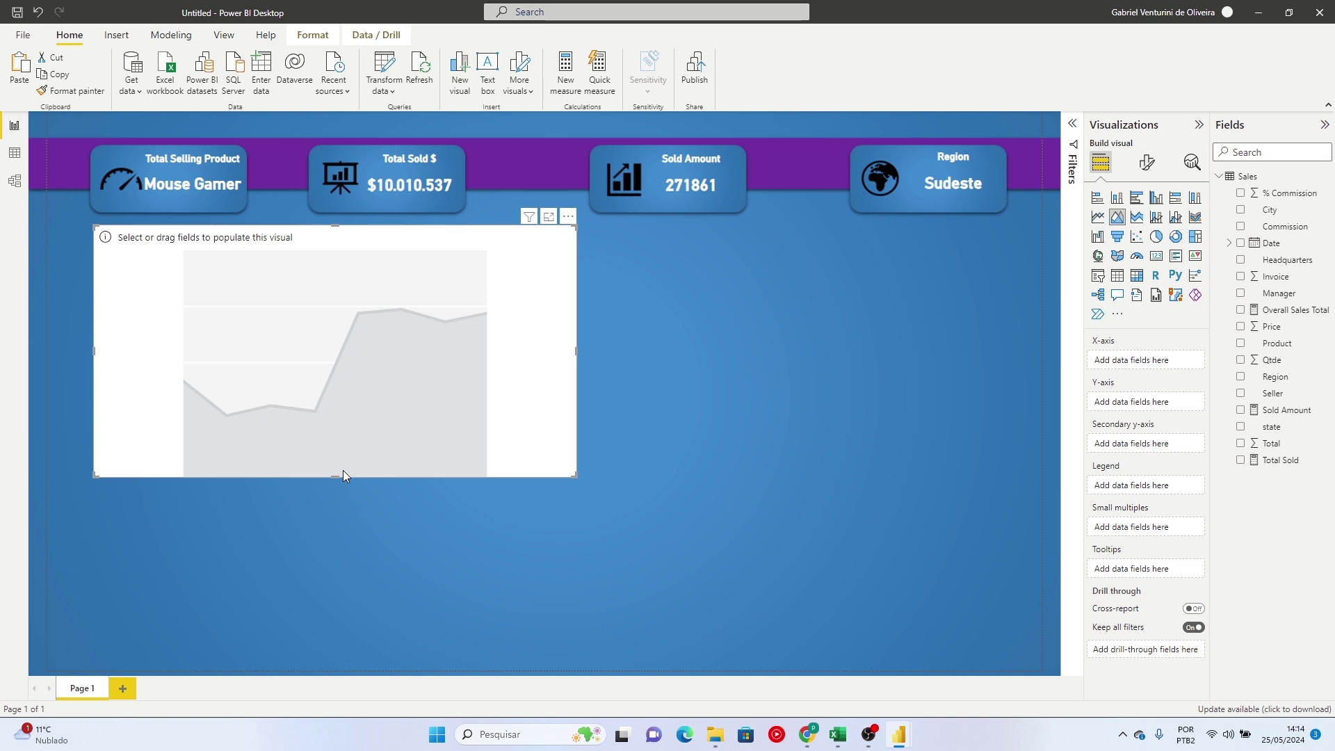
Plot Total Sold by Date with only the Year and Quarter levels, and resize the chart to end at the Sold Amount card's right edge
{"action": "left_click", "coordinate": [1242, 244]}
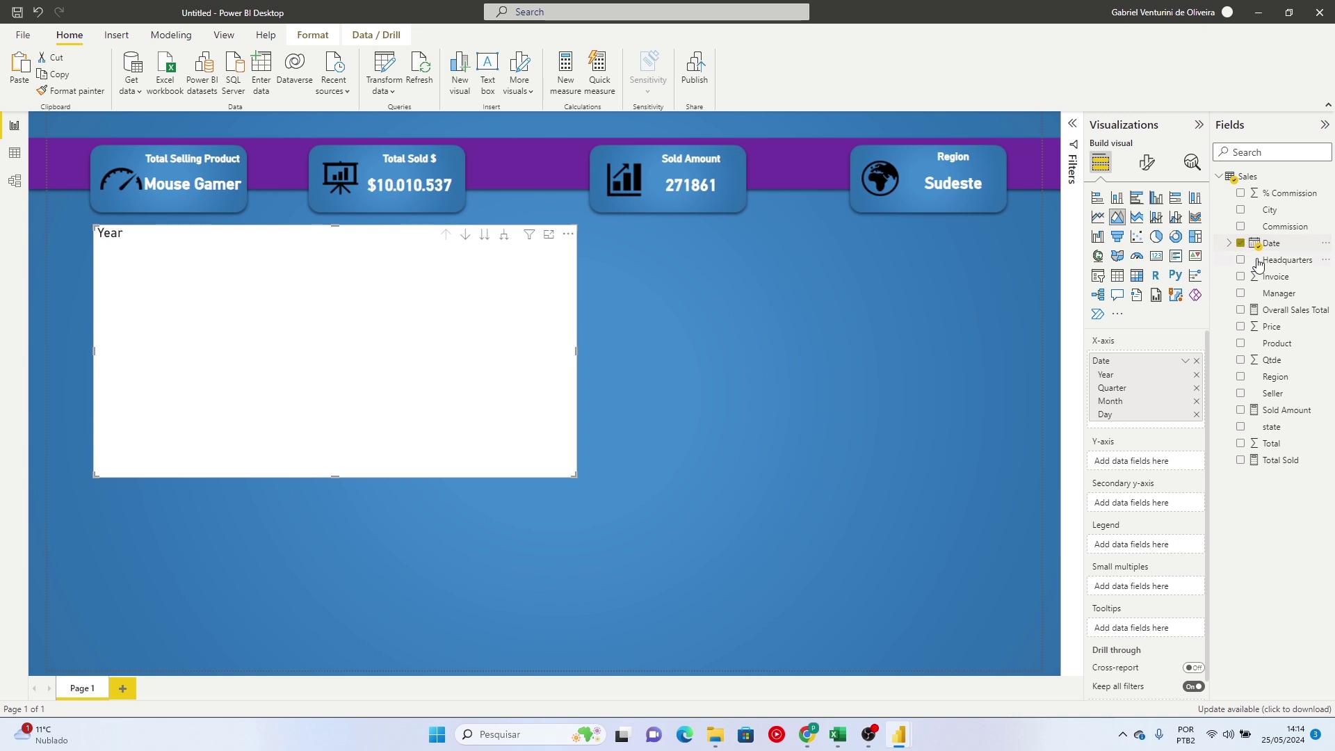
{"action": "left_click", "coordinate": [1242, 460]}
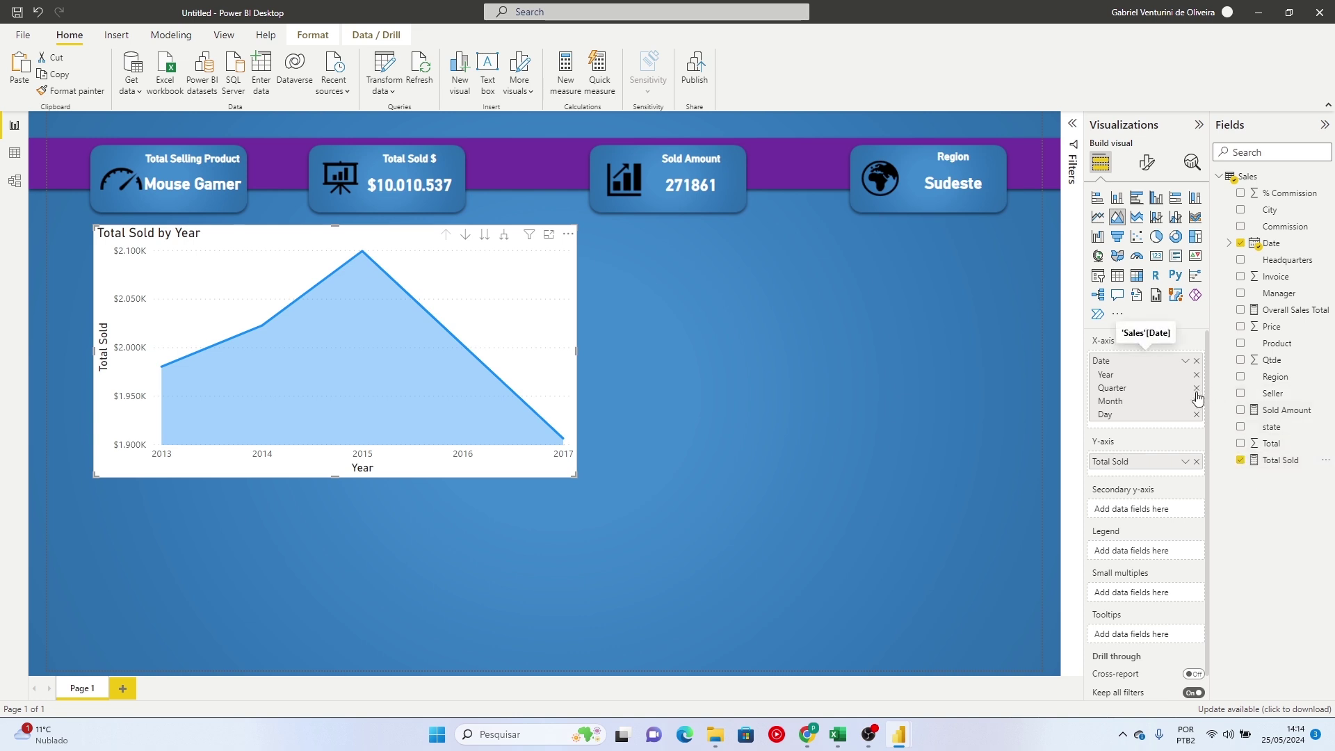
{"action": "left_click", "coordinate": [1196, 416]}
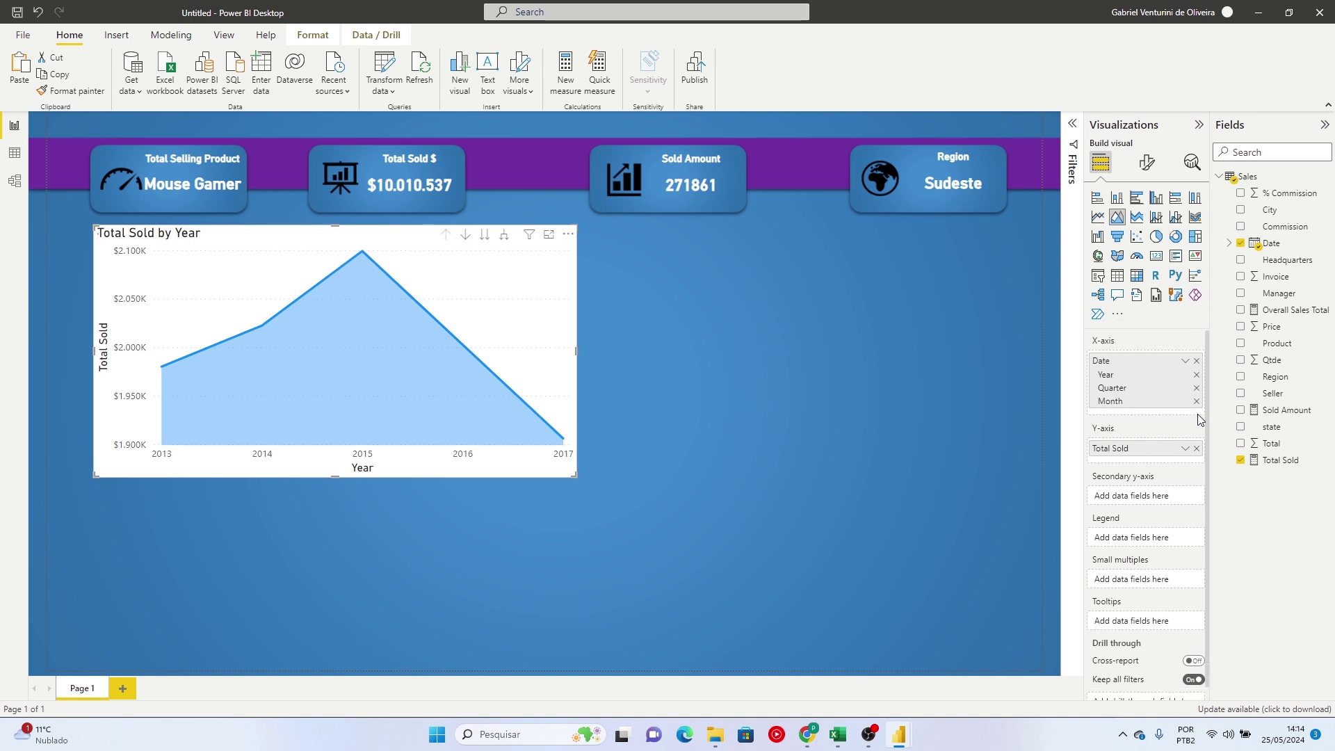
{"action": "left_click", "coordinate": [1197, 406]}
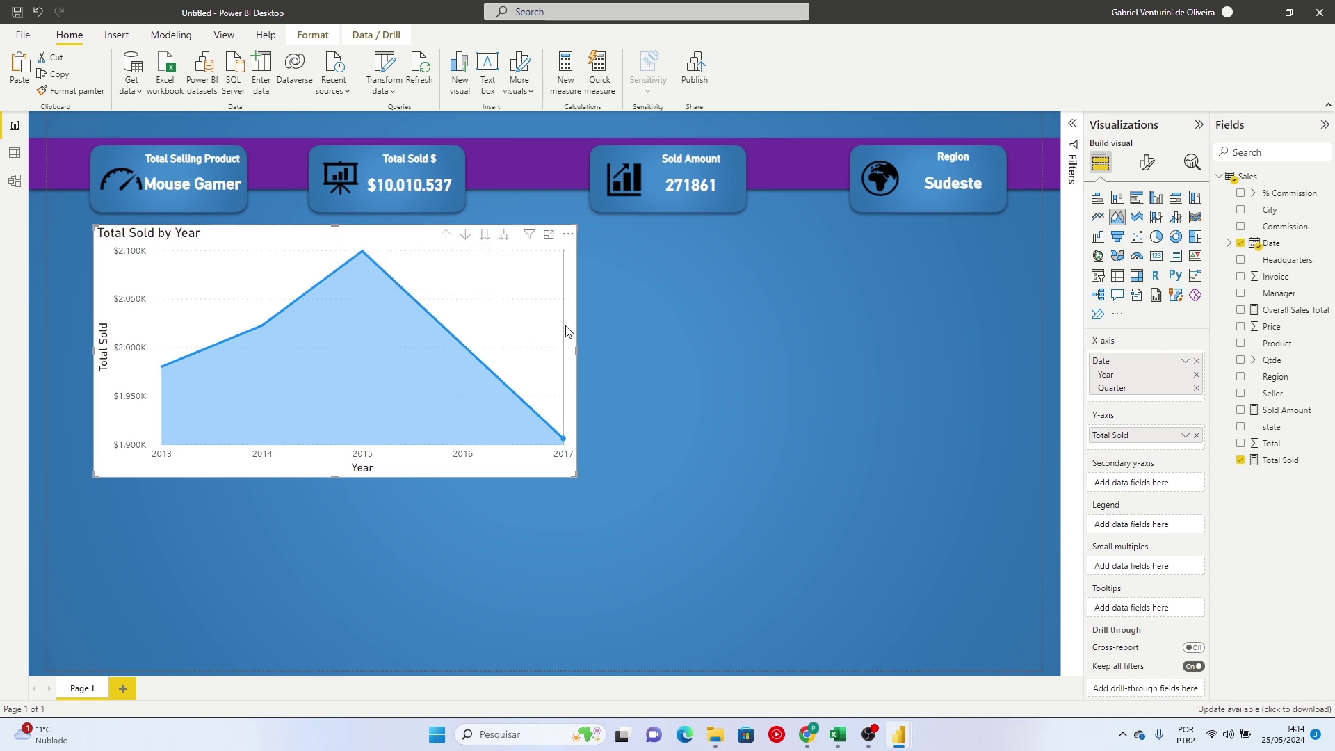
{"action": "left_click_drag", "start_coordinate": [576, 349], "coordinate": [749, 349]}
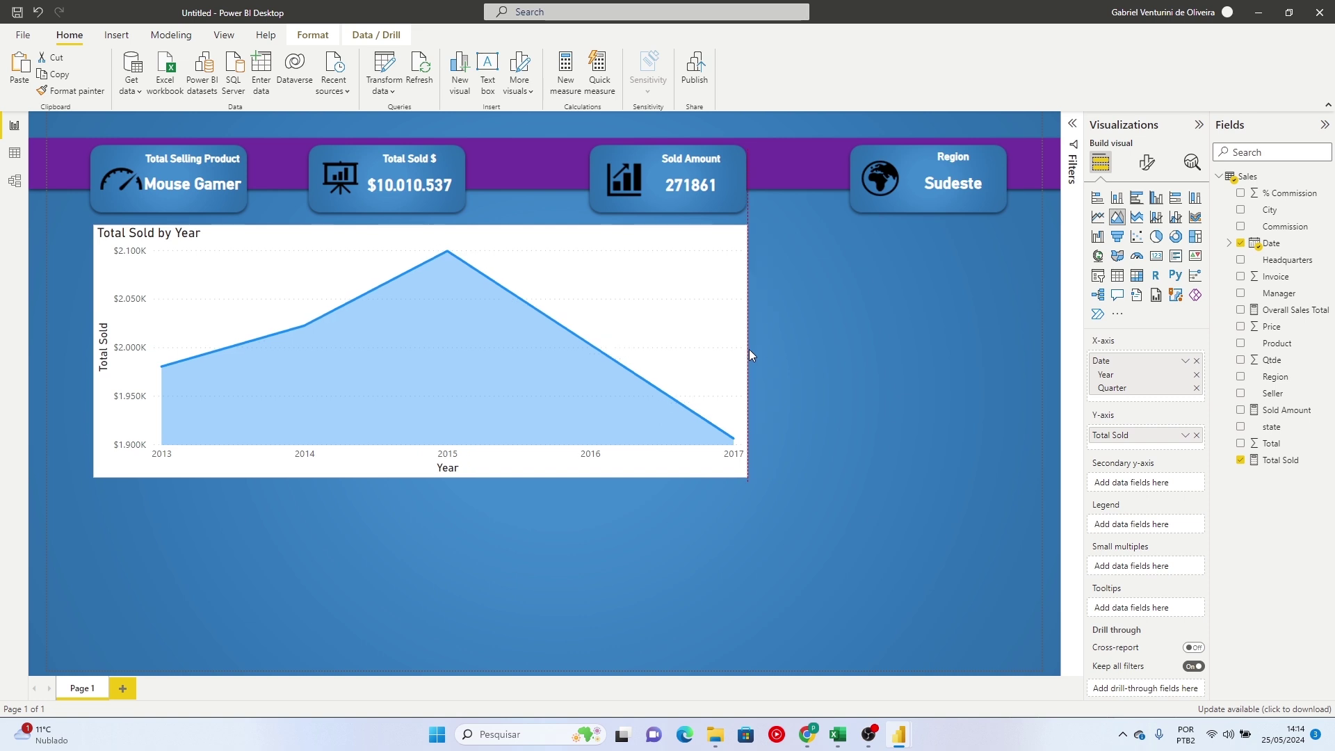
{"action": "left_click_drag", "start_coordinate": [425, 478], "coordinate": [423, 436]}
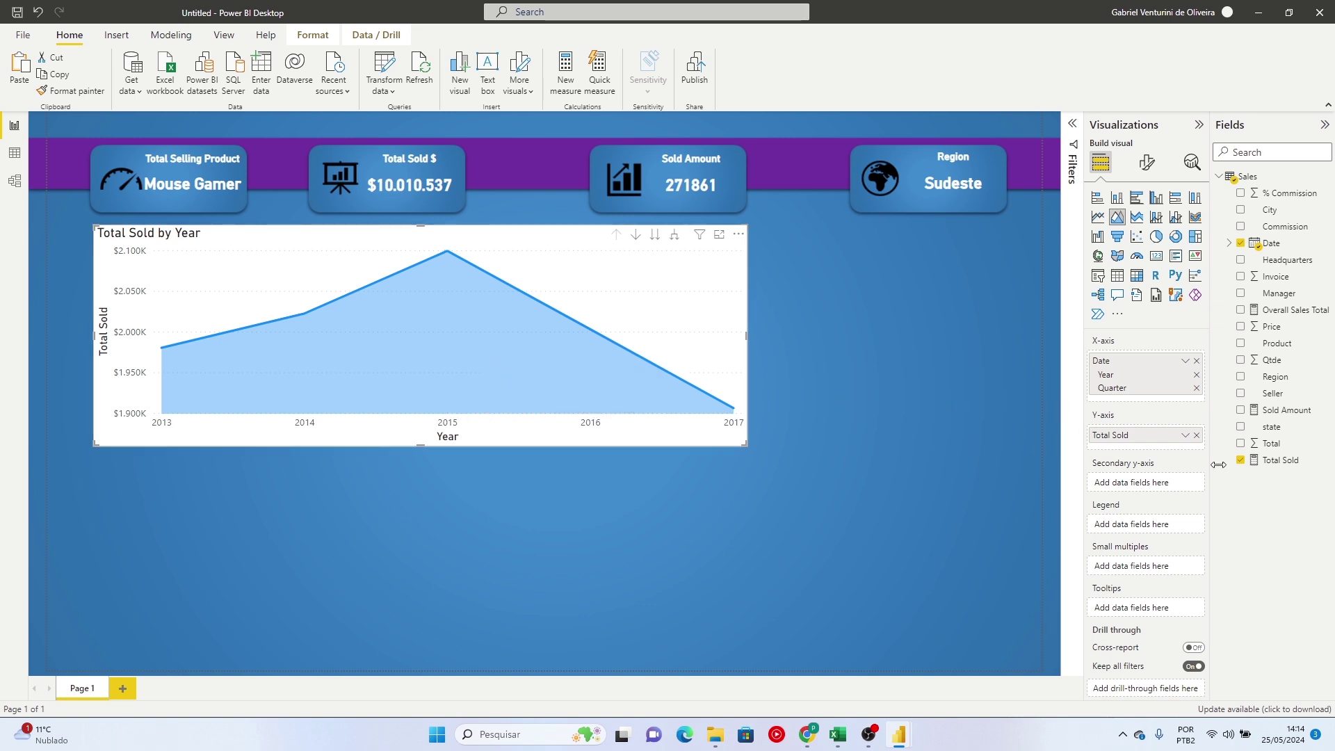
Try Sold Amount and Overall Sales Total as the area chart's Y-axis field, and restore Total Sold
{"action": "left_click", "coordinate": [1241, 460]}
{"action": "left_click", "coordinate": [1240, 410]}
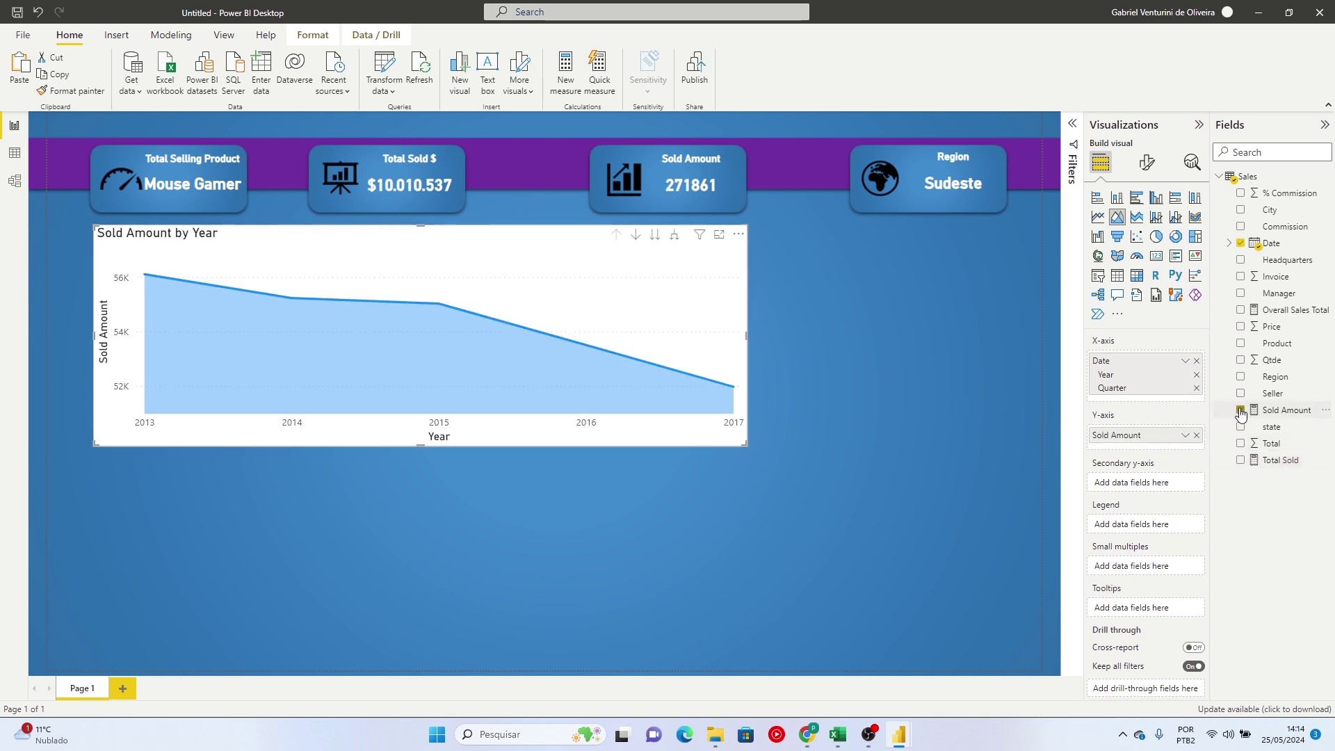
{"action": "left_click", "coordinate": [1241, 410]}
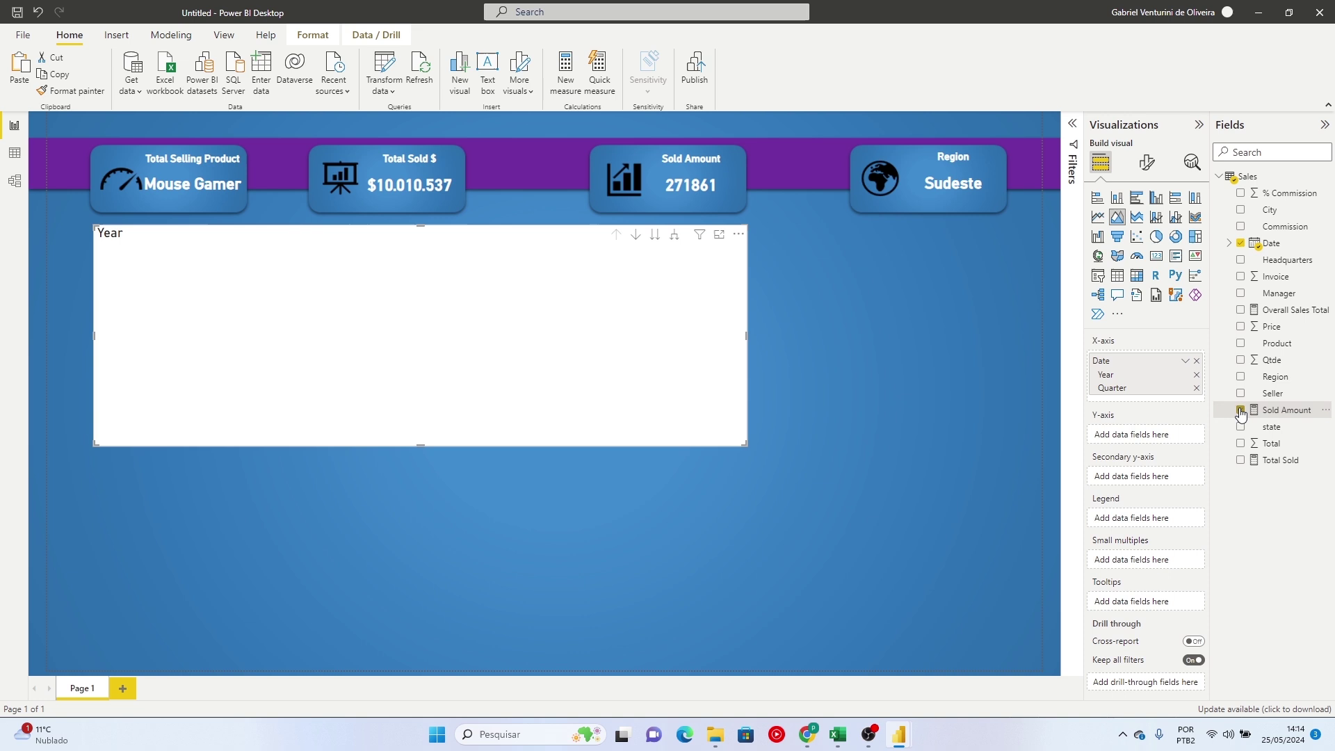
{"action": "left_click", "coordinate": [1241, 310]}
{"action": "left_click", "coordinate": [1240, 311]}
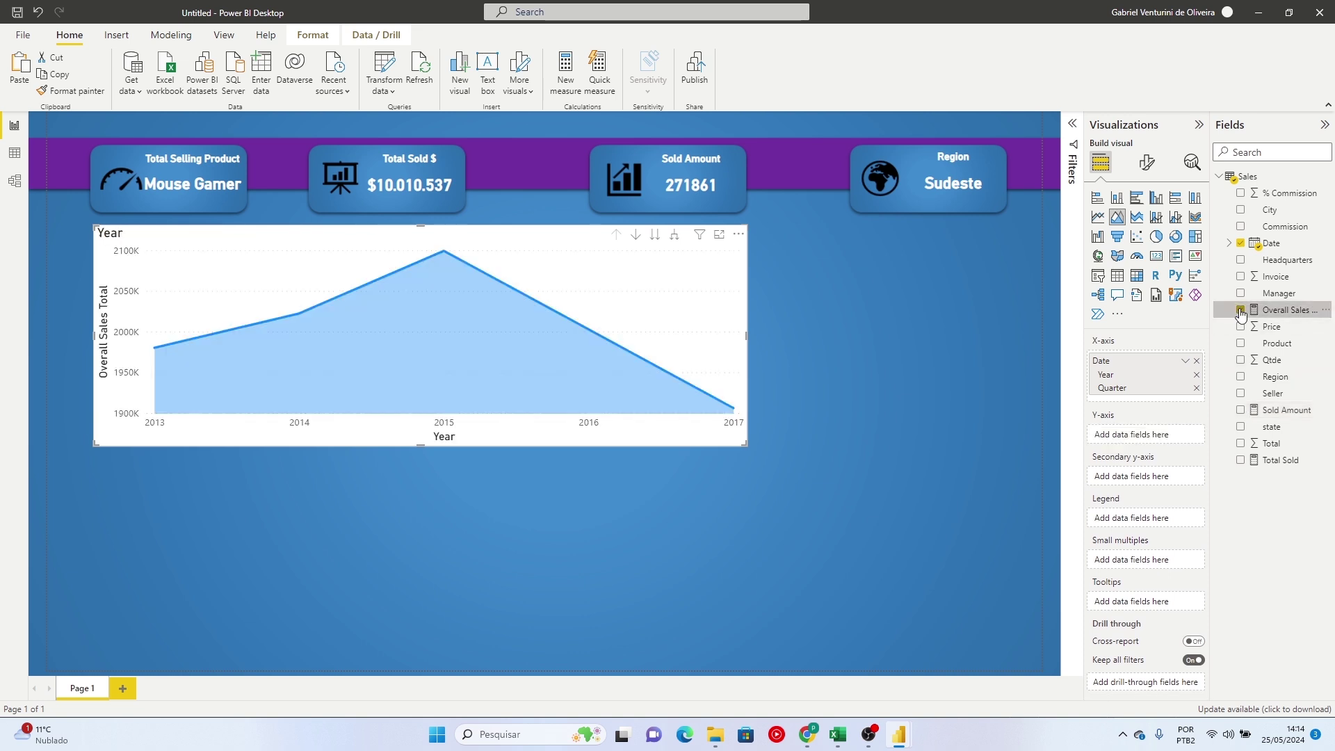
{"action": "left_click", "coordinate": [1241, 460]}
{"action": "left_click", "coordinate": [1241, 460]}
{"action": "left_click", "coordinate": [1258, 461]}
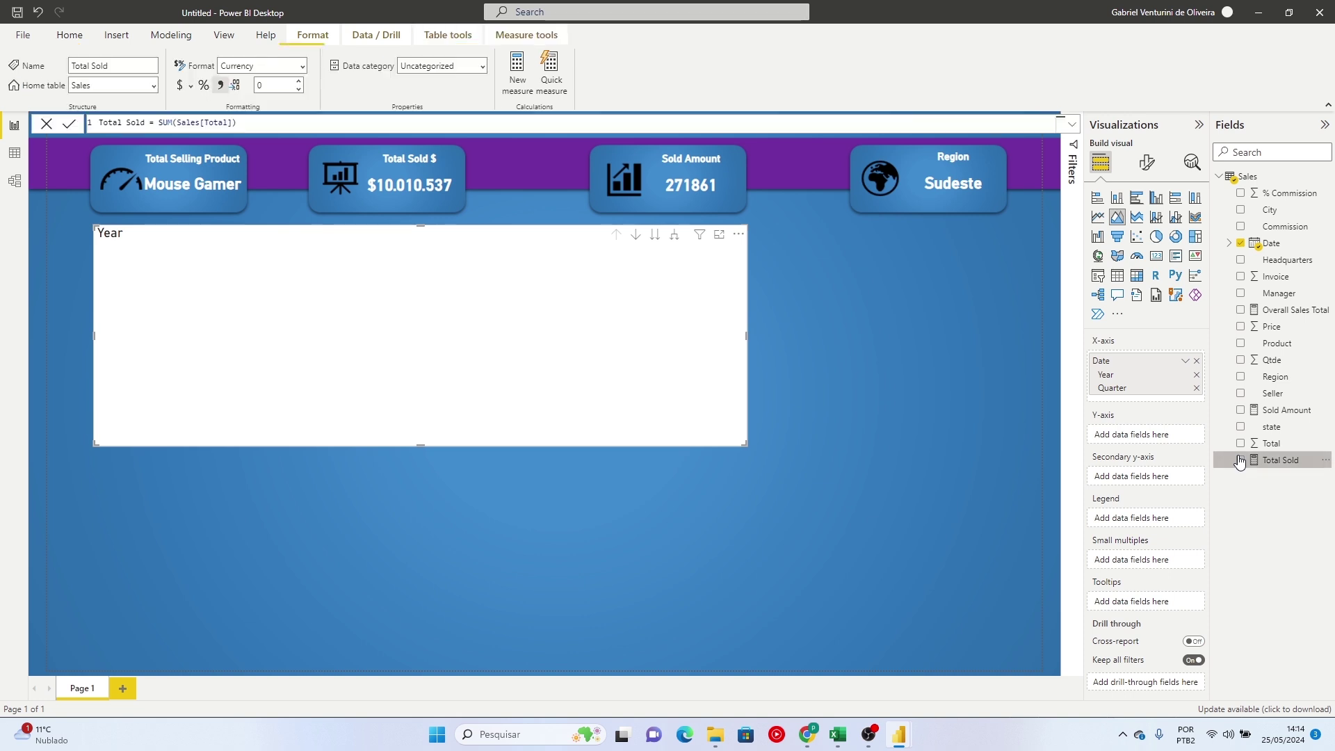
{"action": "left_click", "coordinate": [990, 349]}
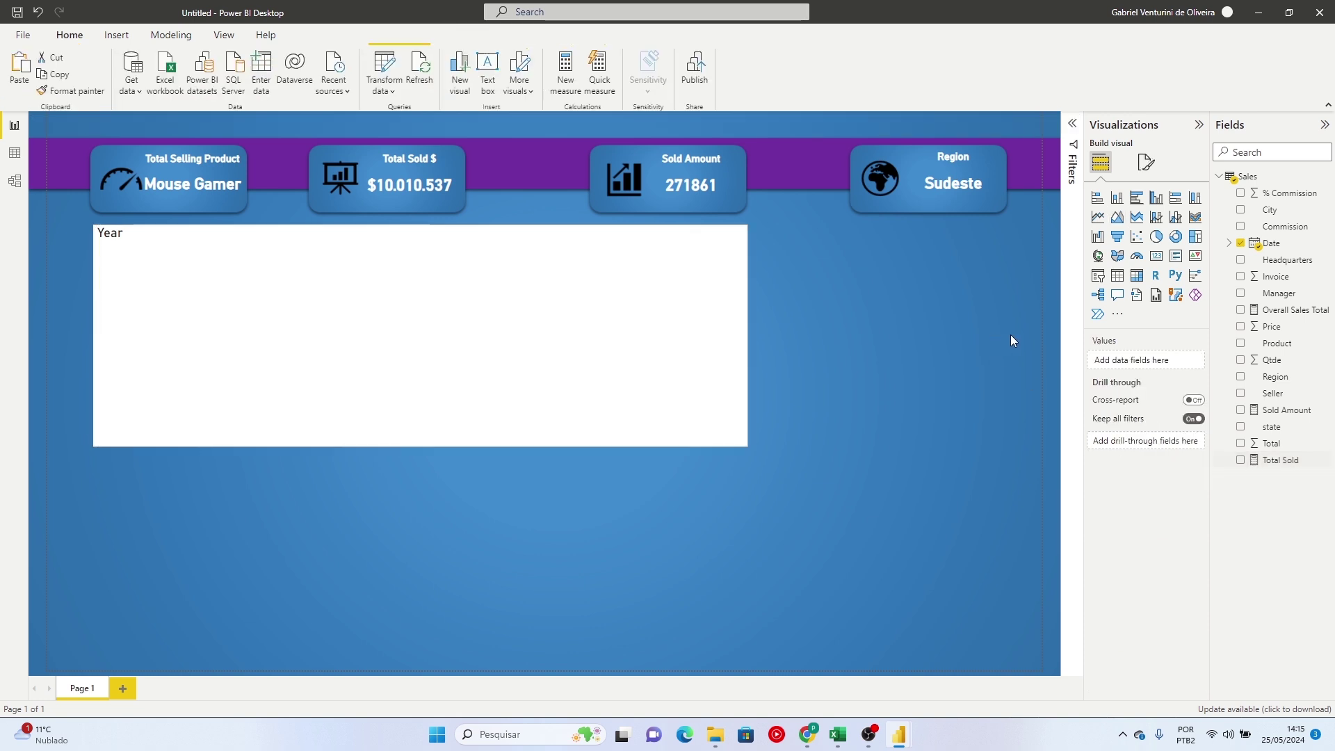
{"action": "left_click", "coordinate": [722, 317]}
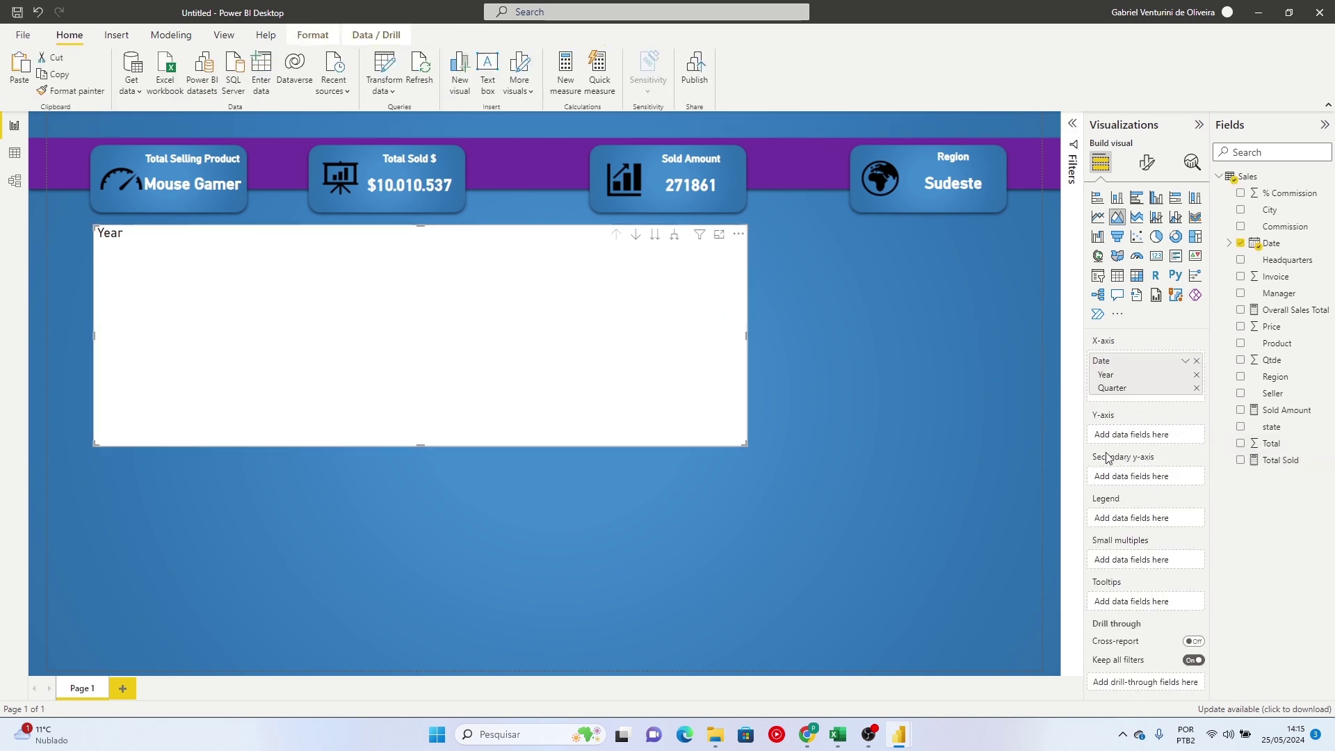
{"action": "left_click", "coordinate": [1241, 460]}
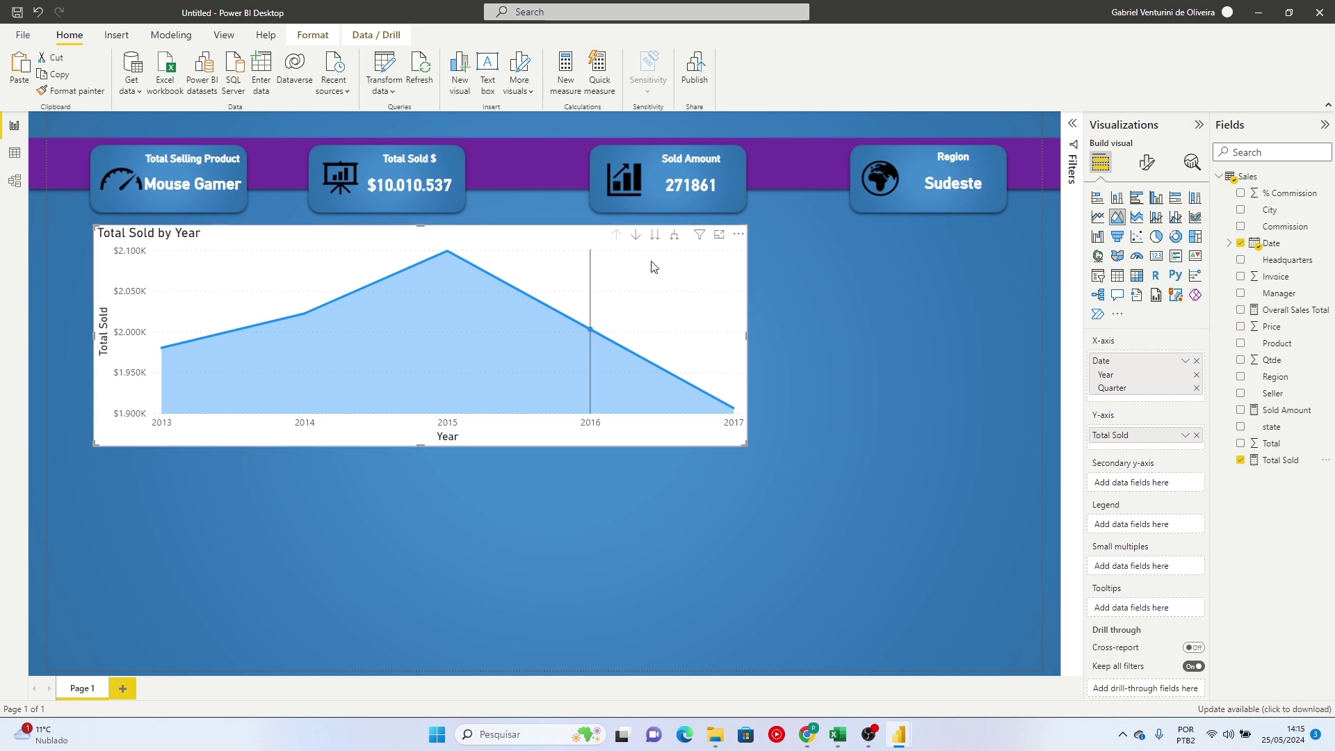
Turn off the background of the Total Sold by Year chart
{"action": "left_click", "coordinate": [1151, 164]}
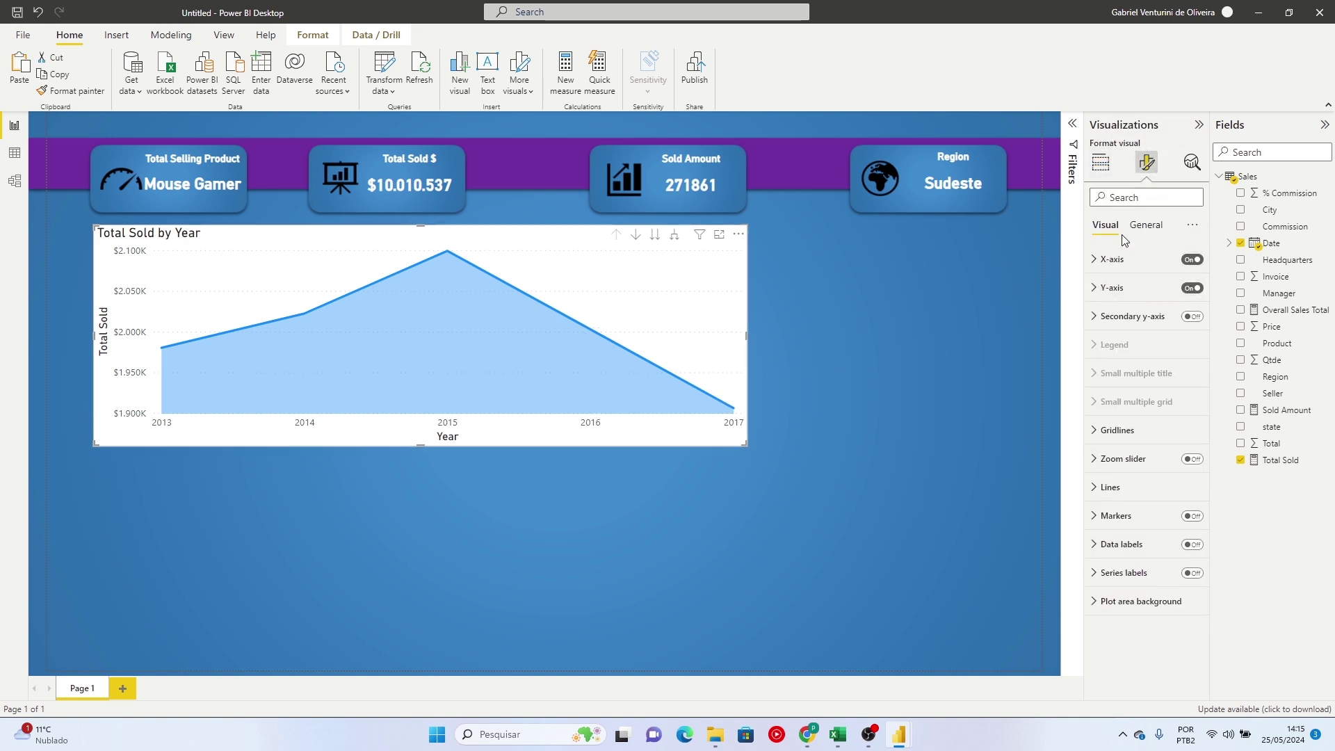
{"action": "left_click", "coordinate": [1146, 224]}
{"action": "left_click", "coordinate": [1104, 318]}
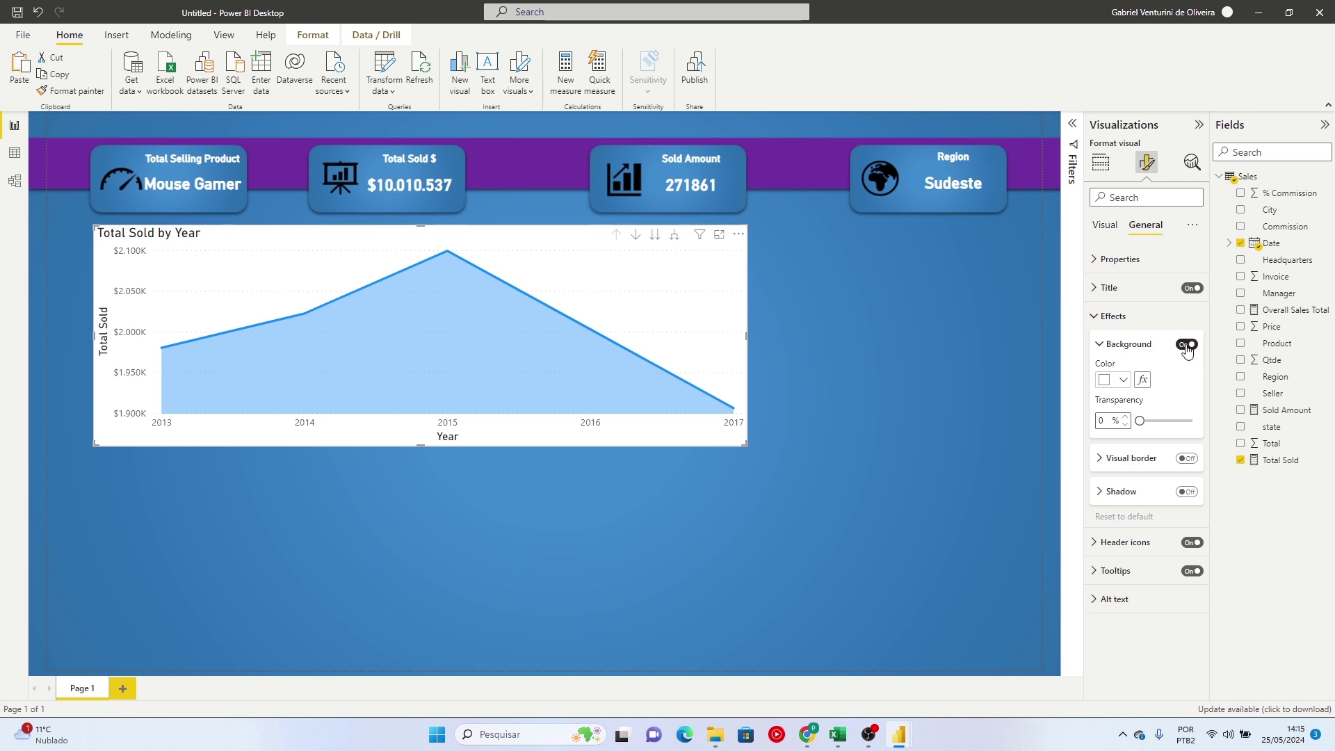
{"action": "left_click", "coordinate": [1186, 345]}
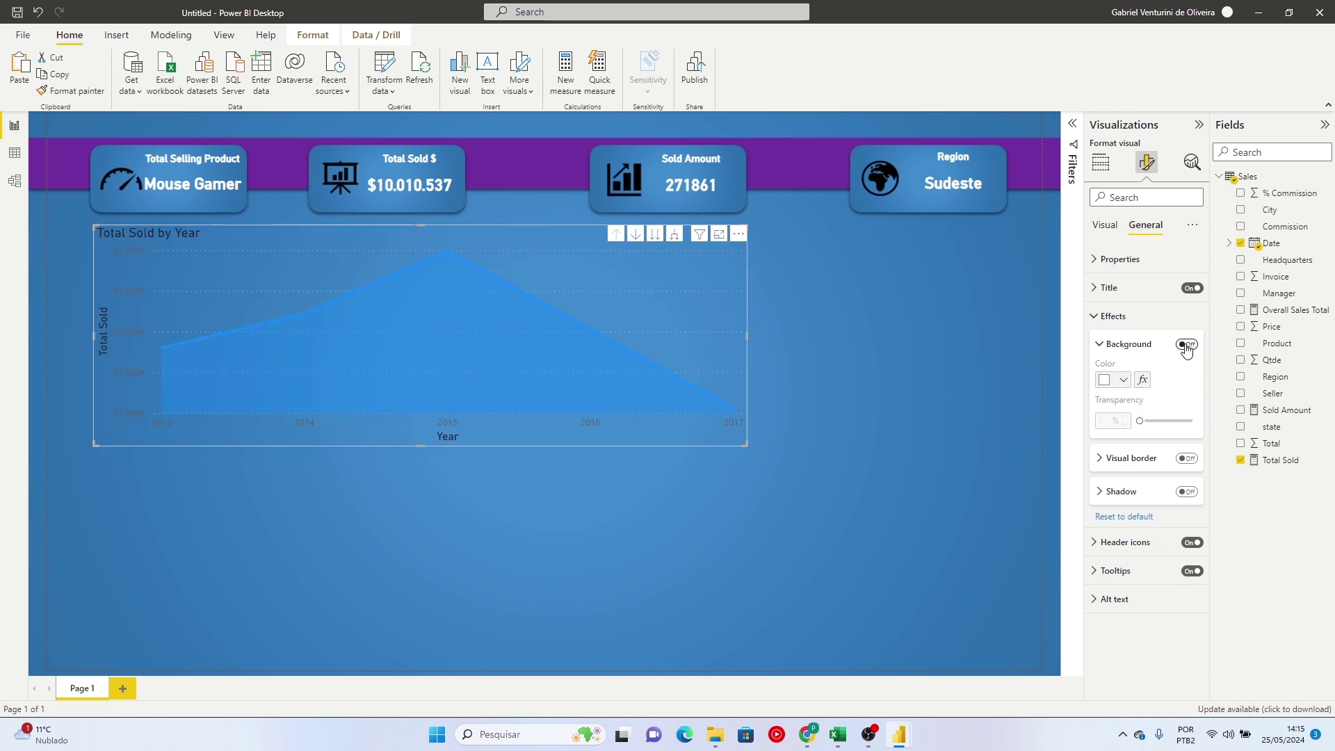
{"action": "left_click", "coordinate": [1097, 318]}
Set the Total Sold line color of the area chart to the darkest navy blue theme shade
{"action": "left_click", "coordinate": [1105, 224]}
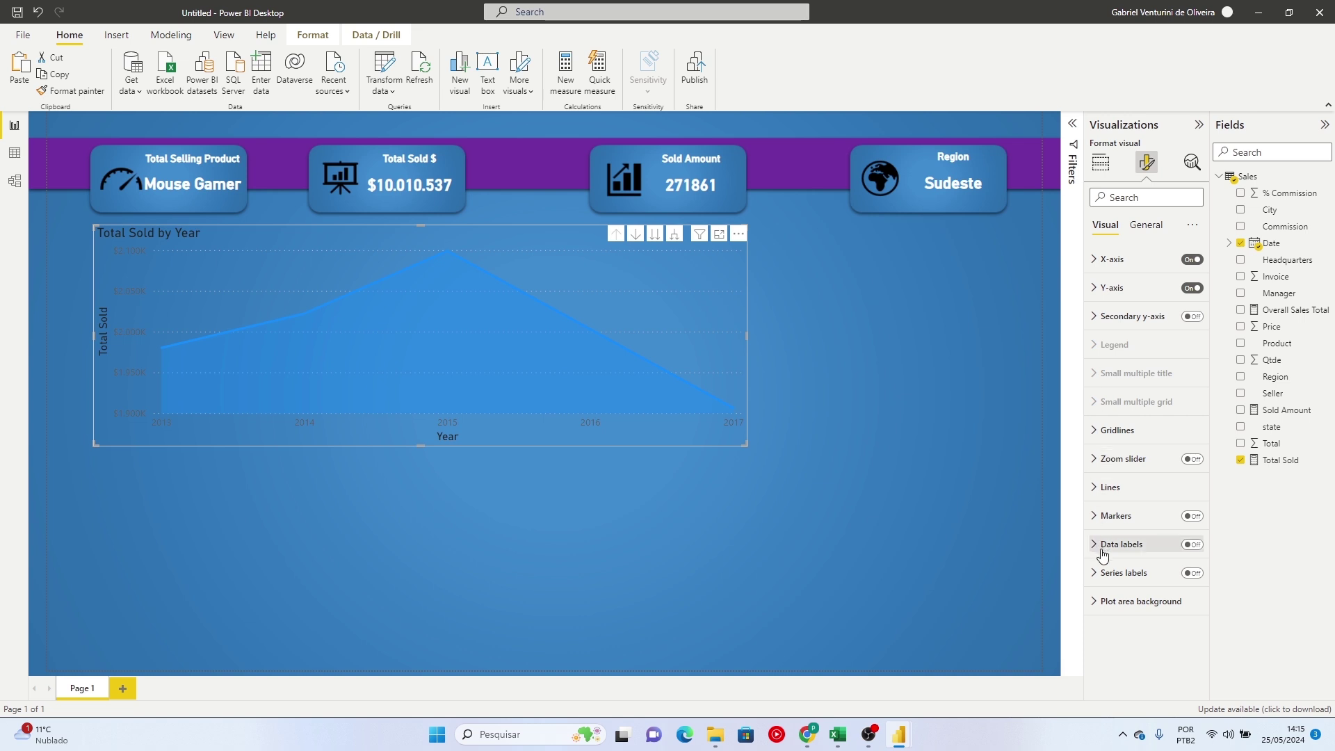
{"action": "left_click", "coordinate": [1096, 488]}
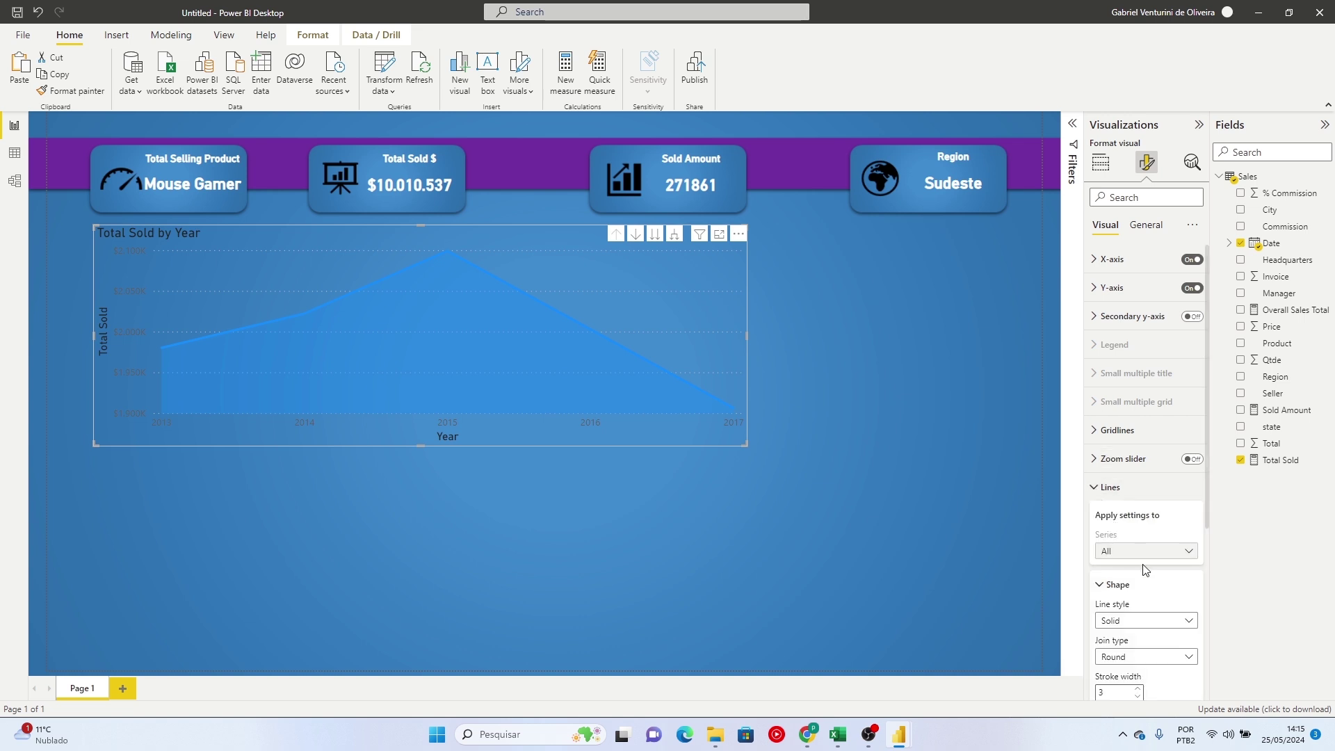
{"action": "scroll", "coordinate": [1140, 591], "scroll_direction": "down", "scroll_amount": 3}
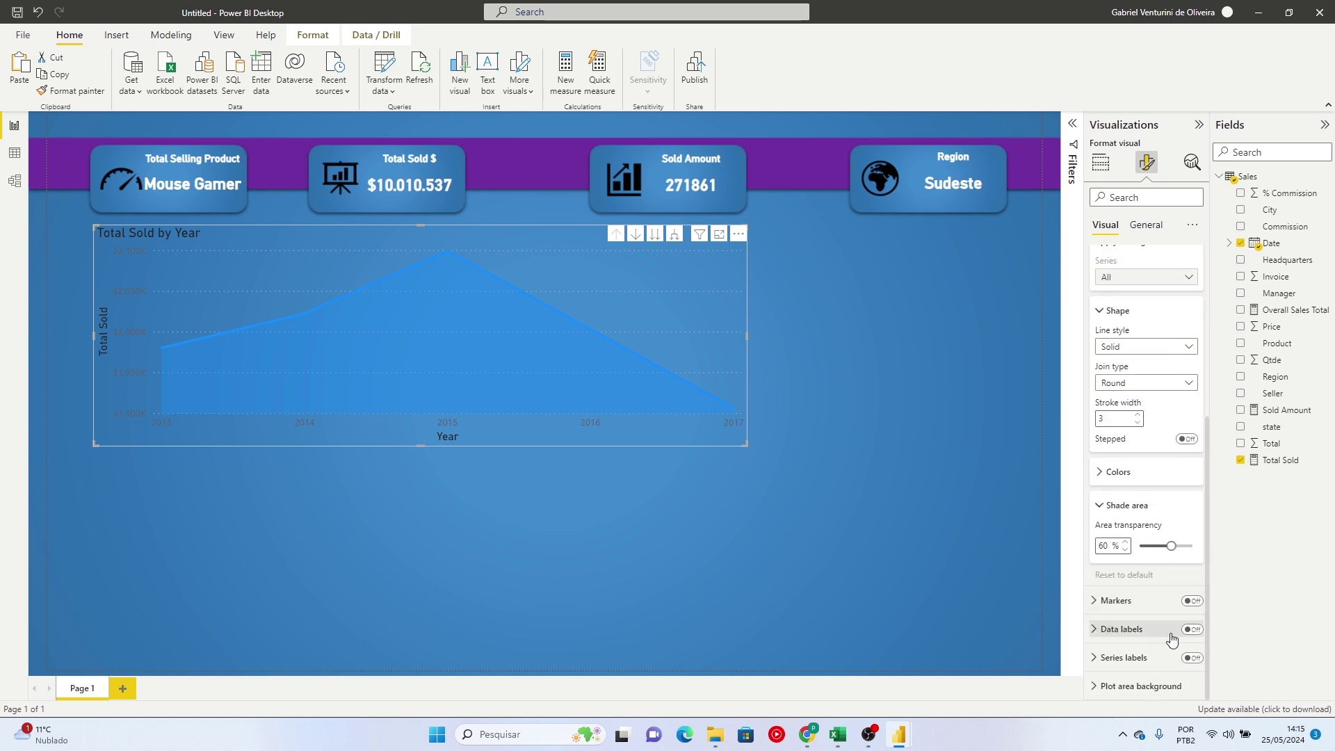
{"action": "left_click", "coordinate": [1106, 473]}
{"action": "left_click", "coordinate": [1122, 508]}
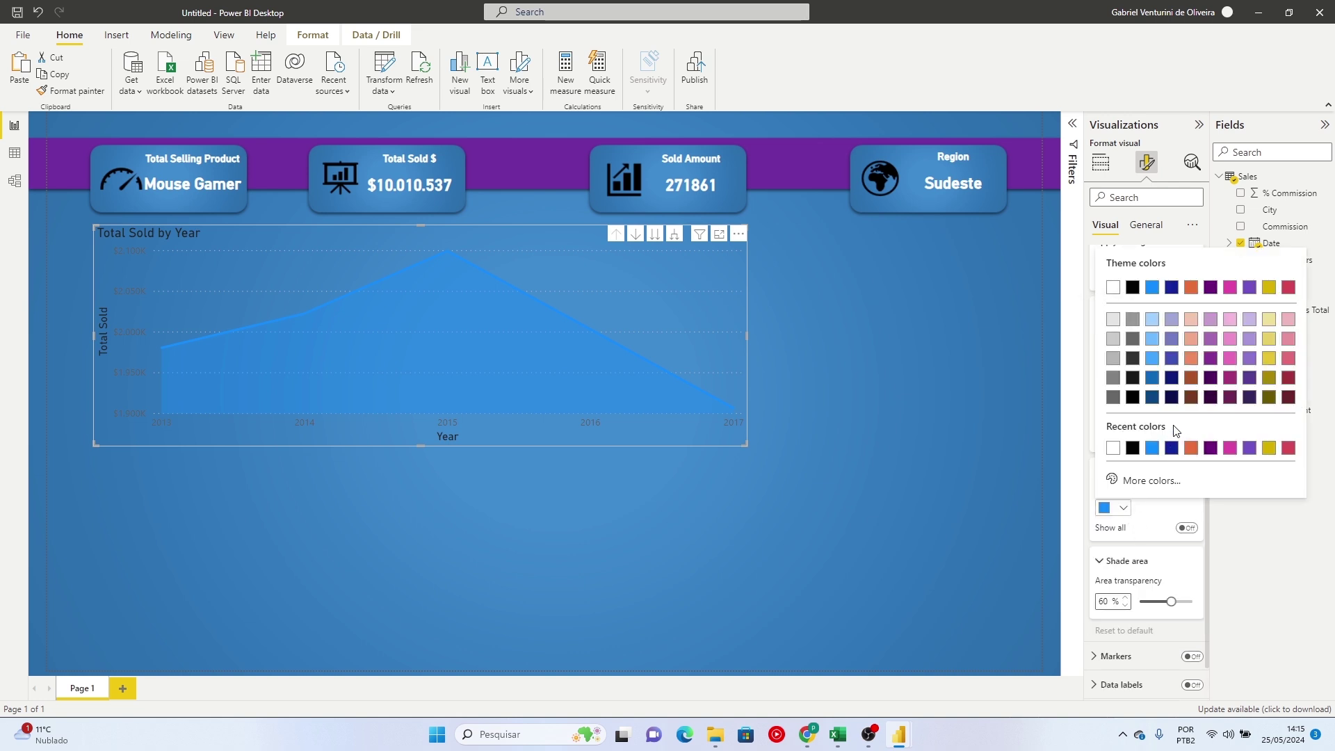
{"action": "left_click", "coordinate": [1171, 397]}
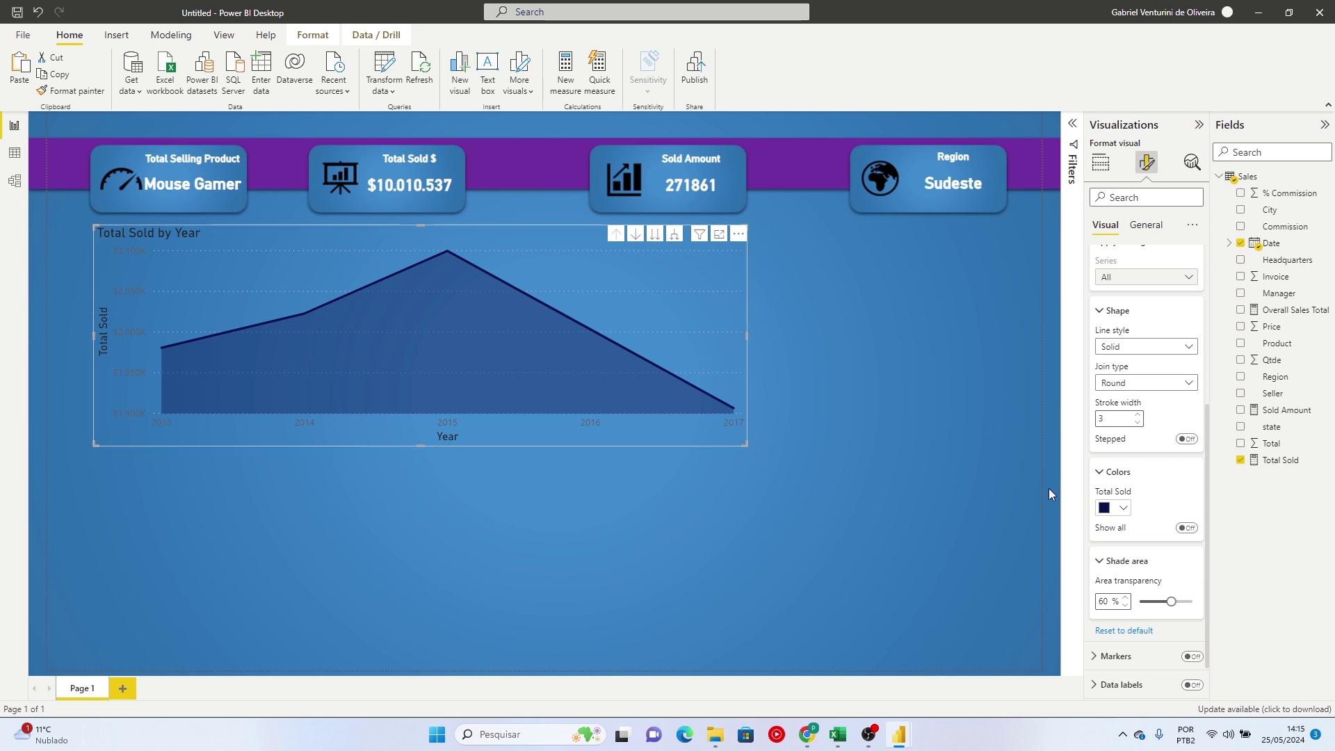
Show data labels on the area chart in white with font size 10
{"action": "left_click", "coordinate": [1113, 686]}
{"action": "scroll", "coordinate": [1113, 686], "scroll_direction": "down", "scroll_amount": 5}
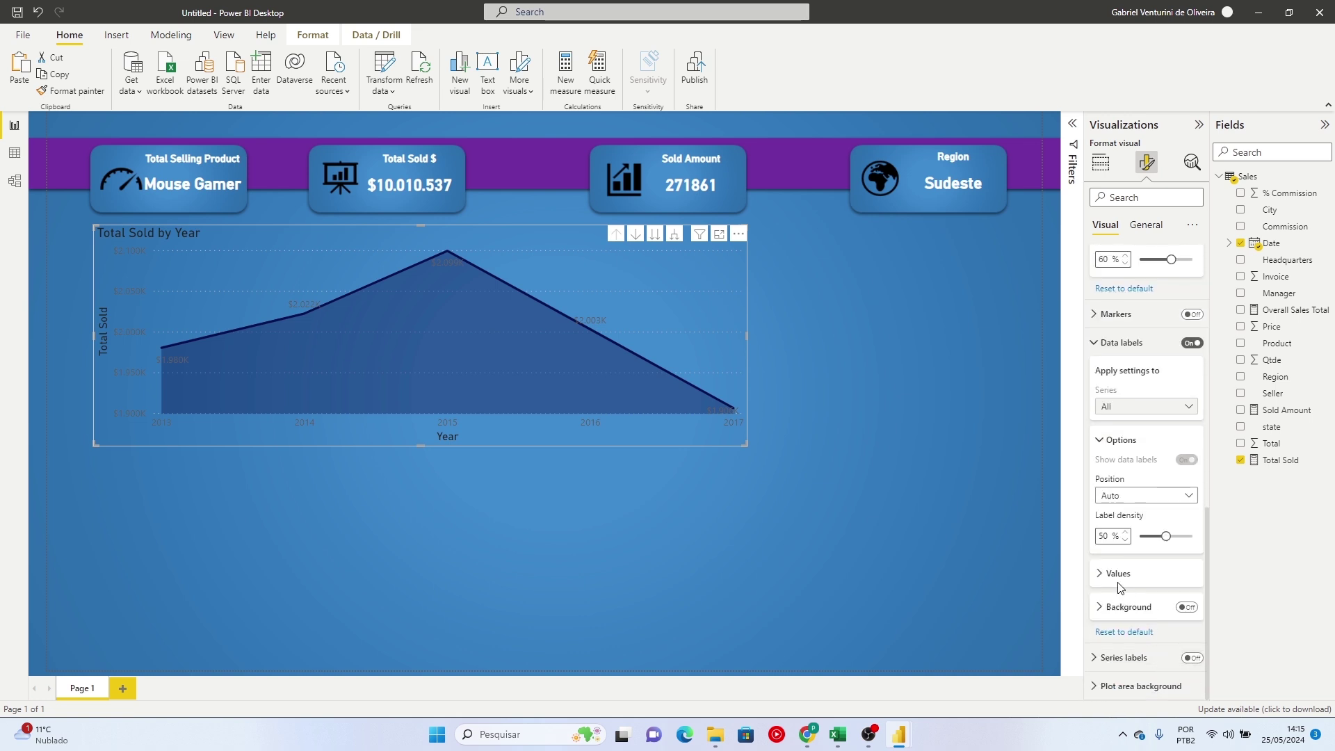
{"action": "left_click", "coordinate": [1120, 666]}
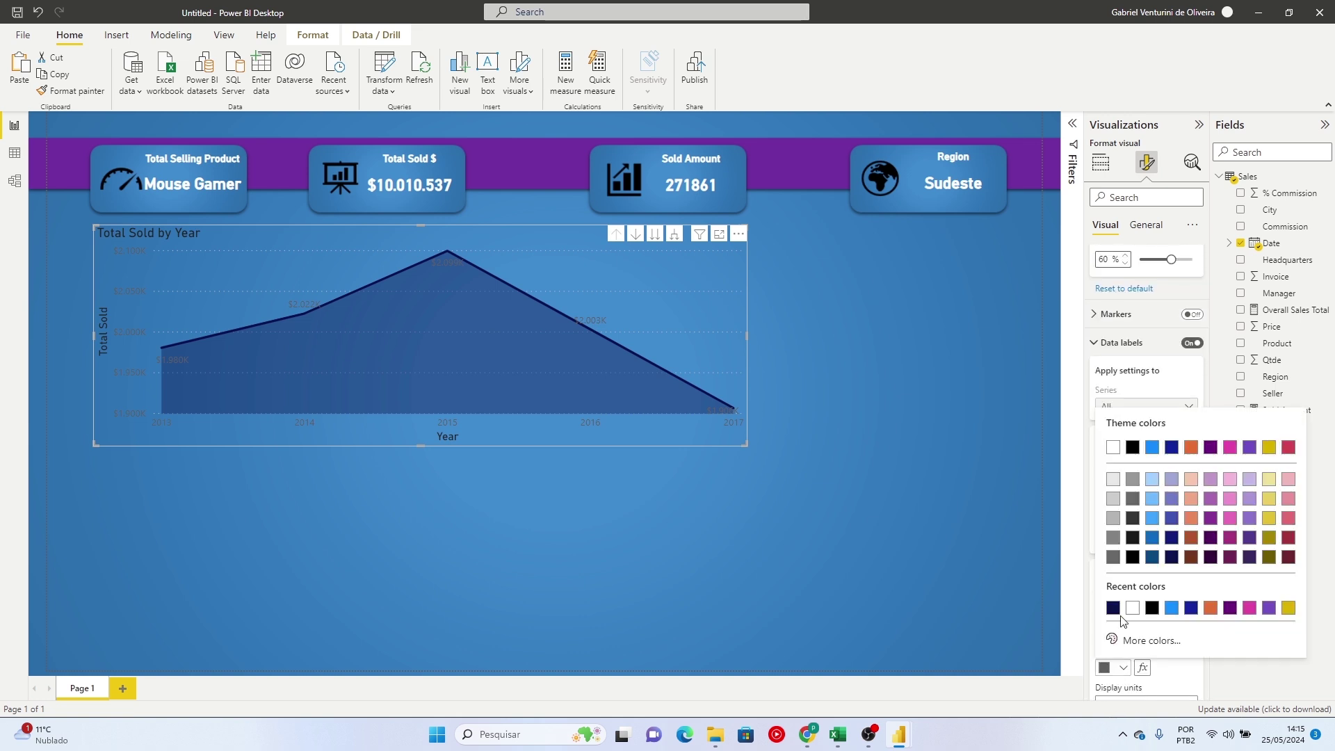
{"action": "left_click", "coordinate": [1113, 447]}
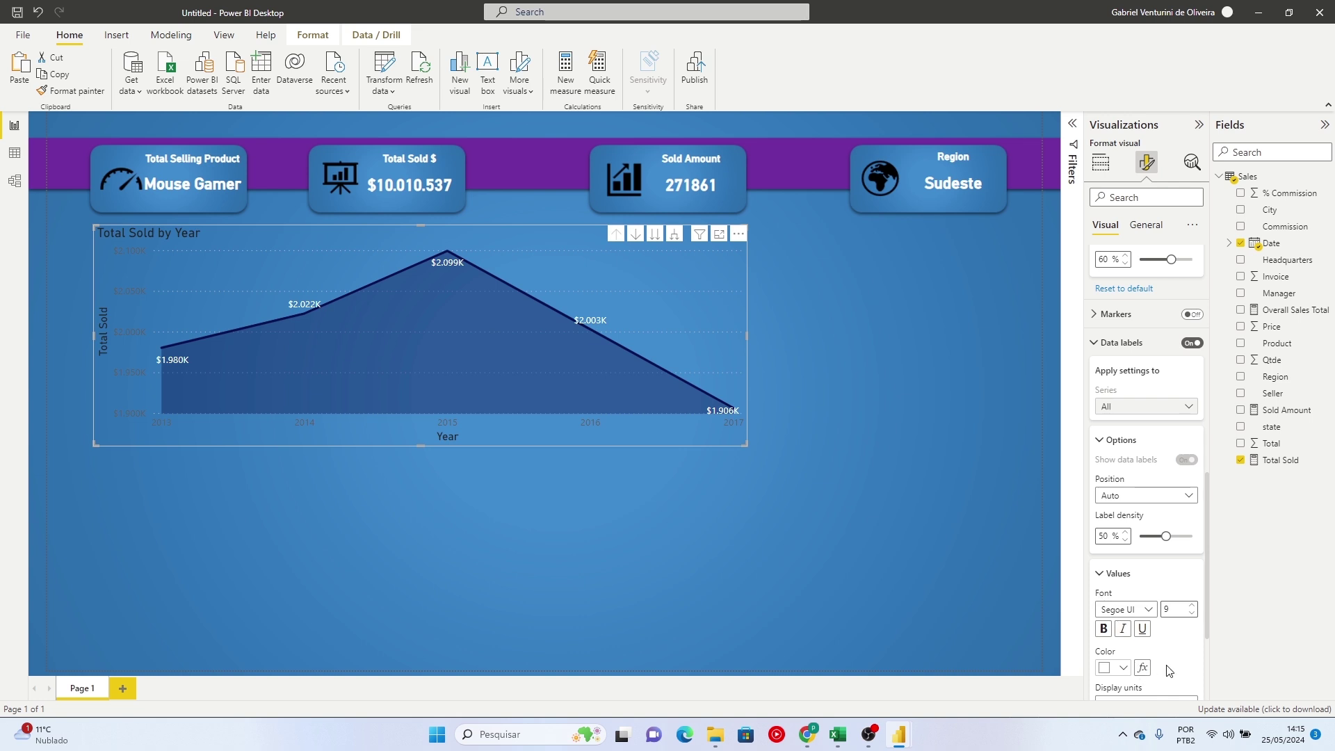
{"action": "left_click", "coordinate": [1191, 606]}
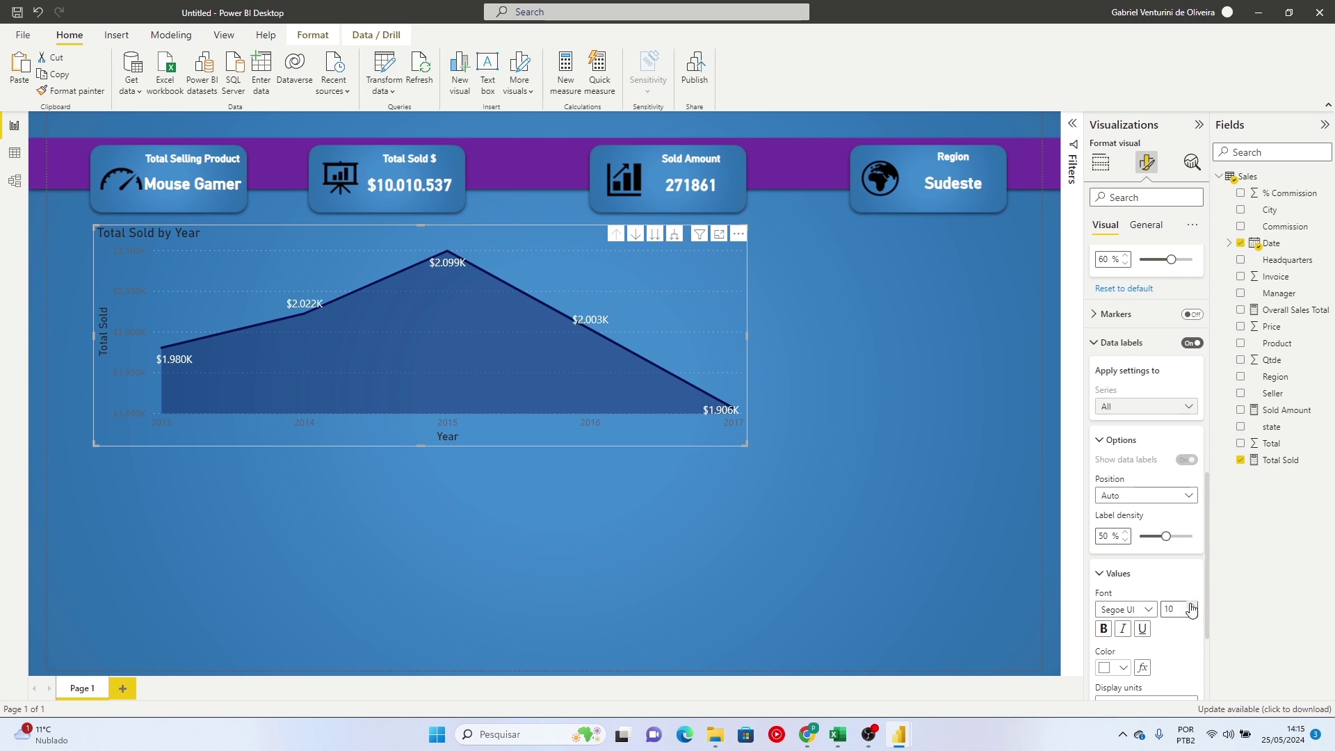
Turn off the area chart's Y-axis and its title
{"action": "scroll", "coordinate": [1120, 304], "scroll_direction": "up", "scroll_amount": 10}
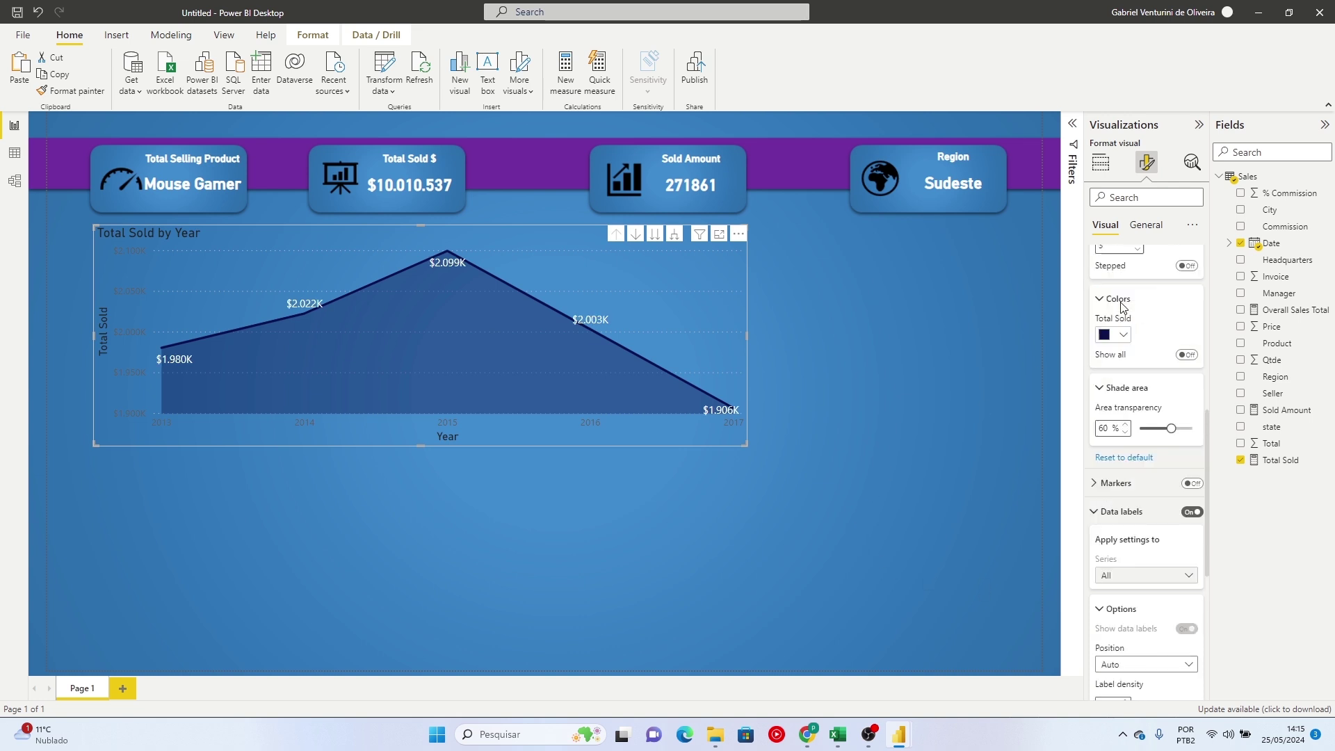
{"action": "left_click", "coordinate": [1093, 319]}
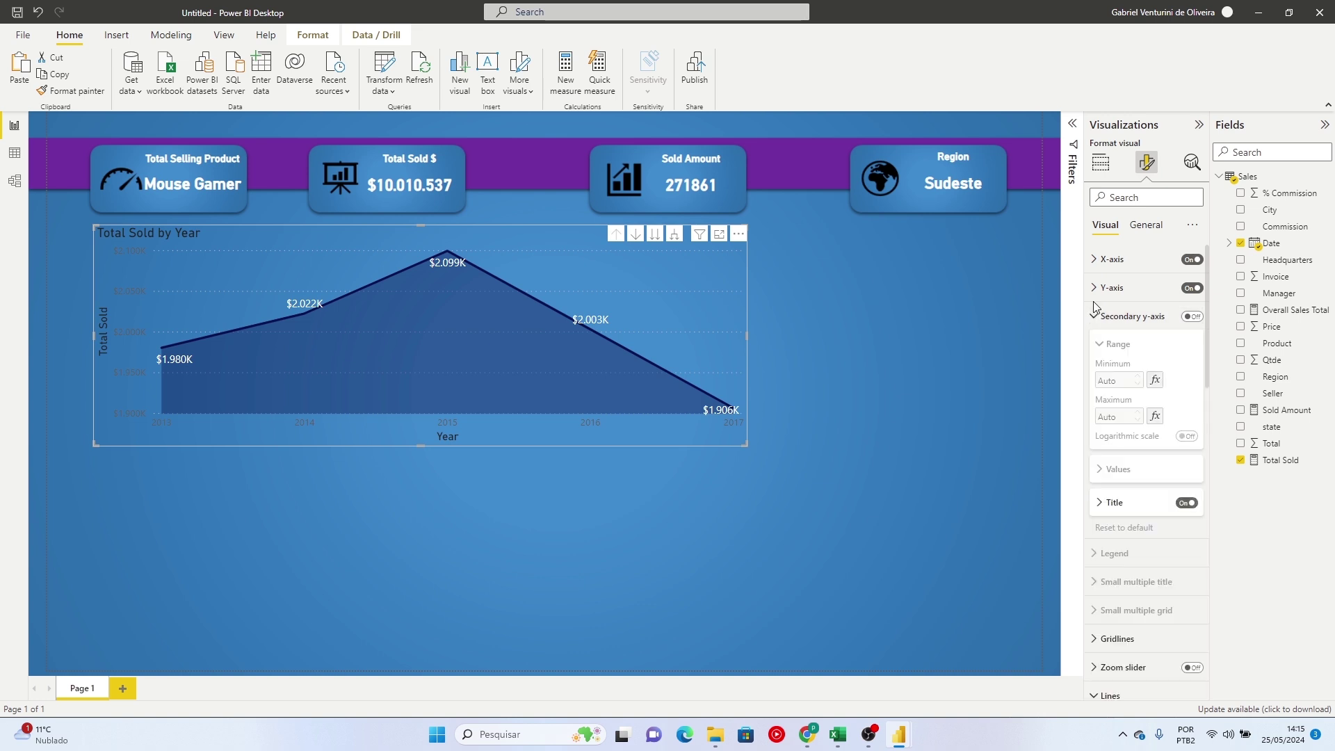
{"action": "left_click", "coordinate": [1095, 288]}
{"action": "left_click", "coordinate": [1187, 495]}
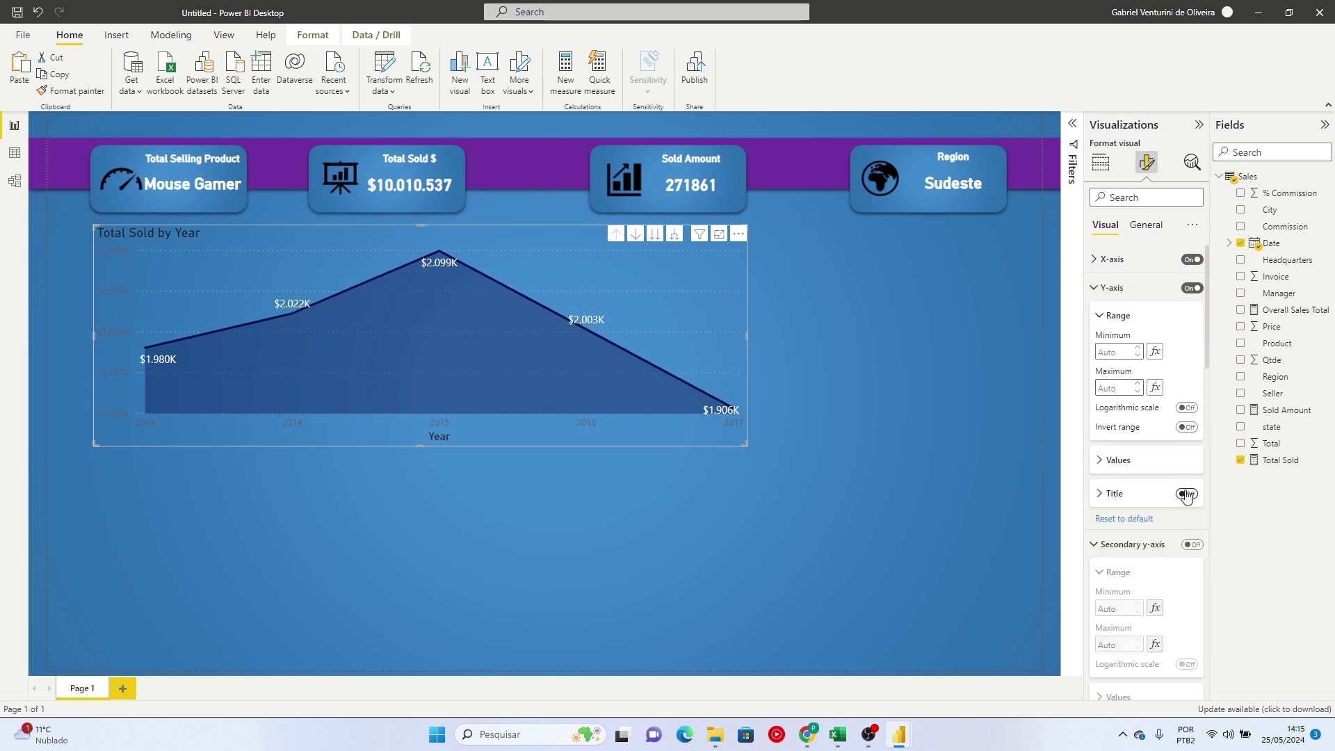
{"action": "left_click", "coordinate": [1188, 495]}
{"action": "left_click", "coordinate": [1187, 494]}
{"action": "left_click", "coordinate": [1191, 288]}
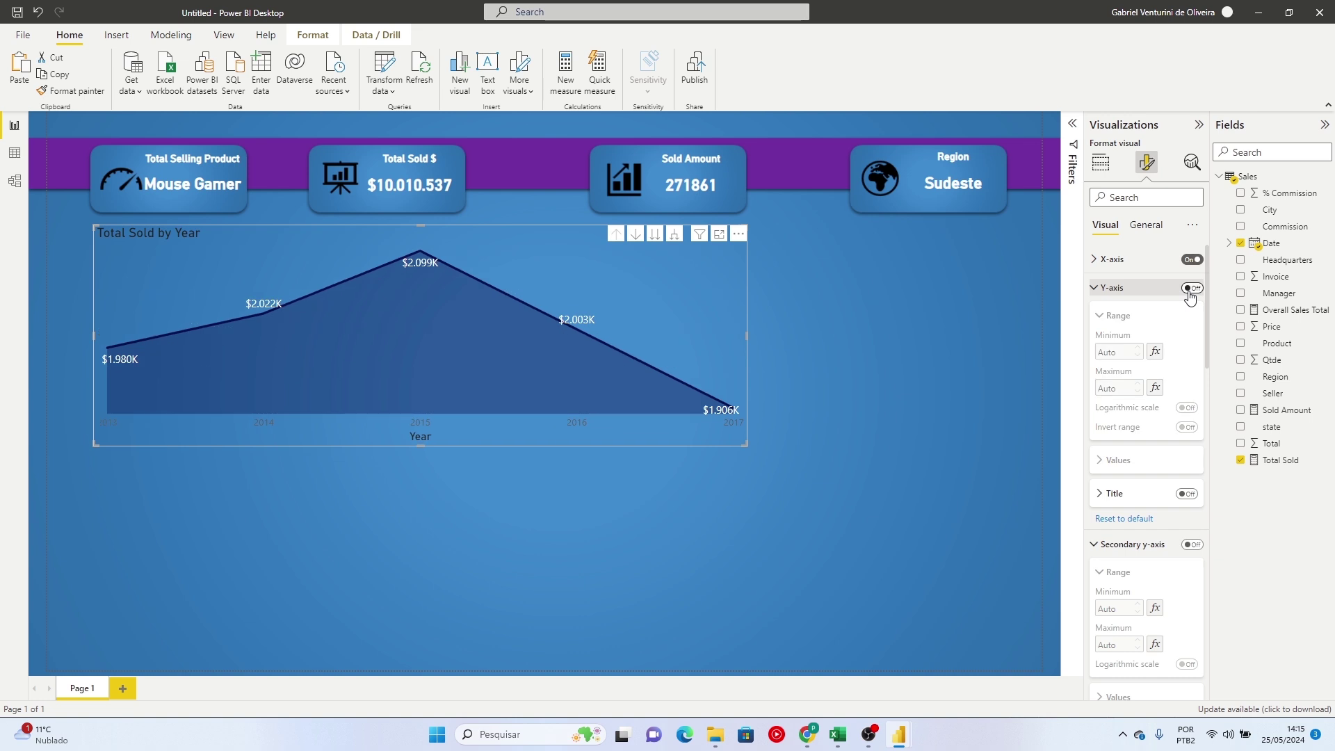
{"action": "left_click", "coordinate": [1192, 289]}
{"action": "left_click", "coordinate": [1192, 289]}
Turn off the X-axis title of the Total Sold by Year area chart
{"action": "left_click", "coordinate": [1113, 259]}
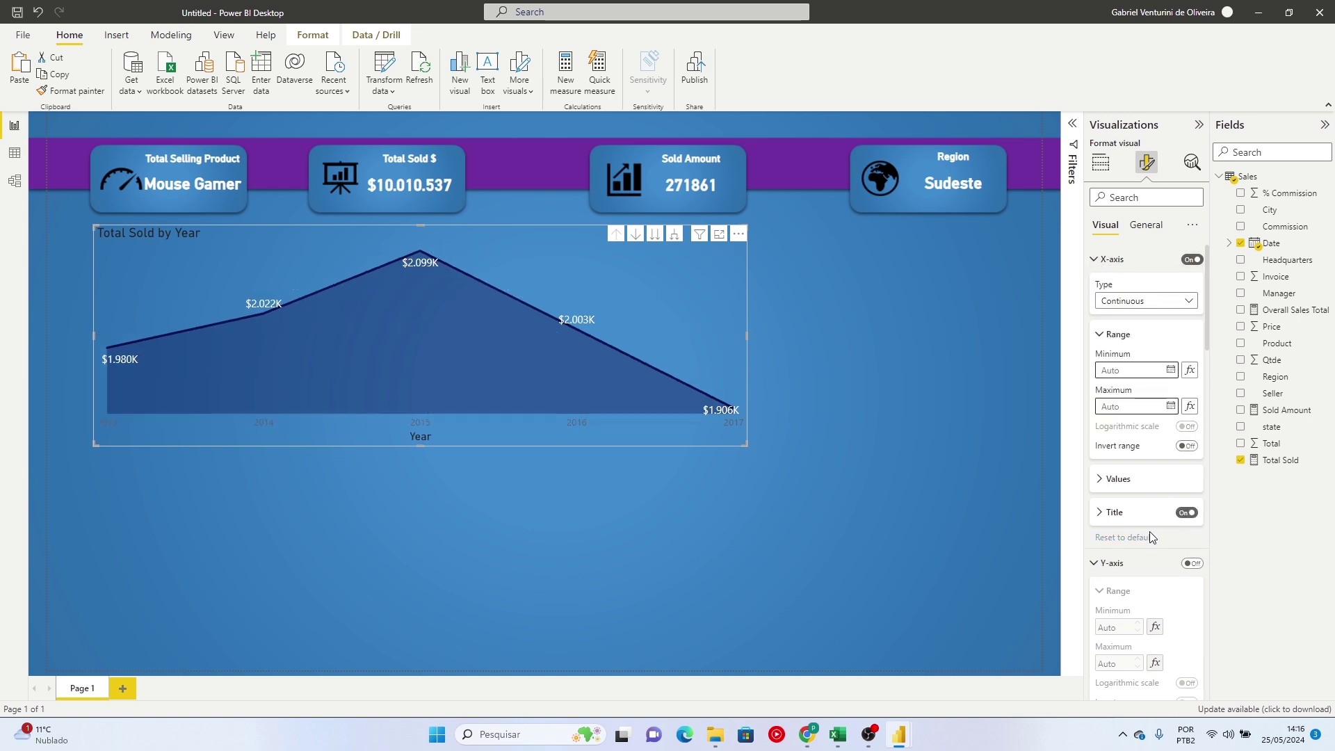
{"action": "left_click", "coordinate": [1183, 515]}
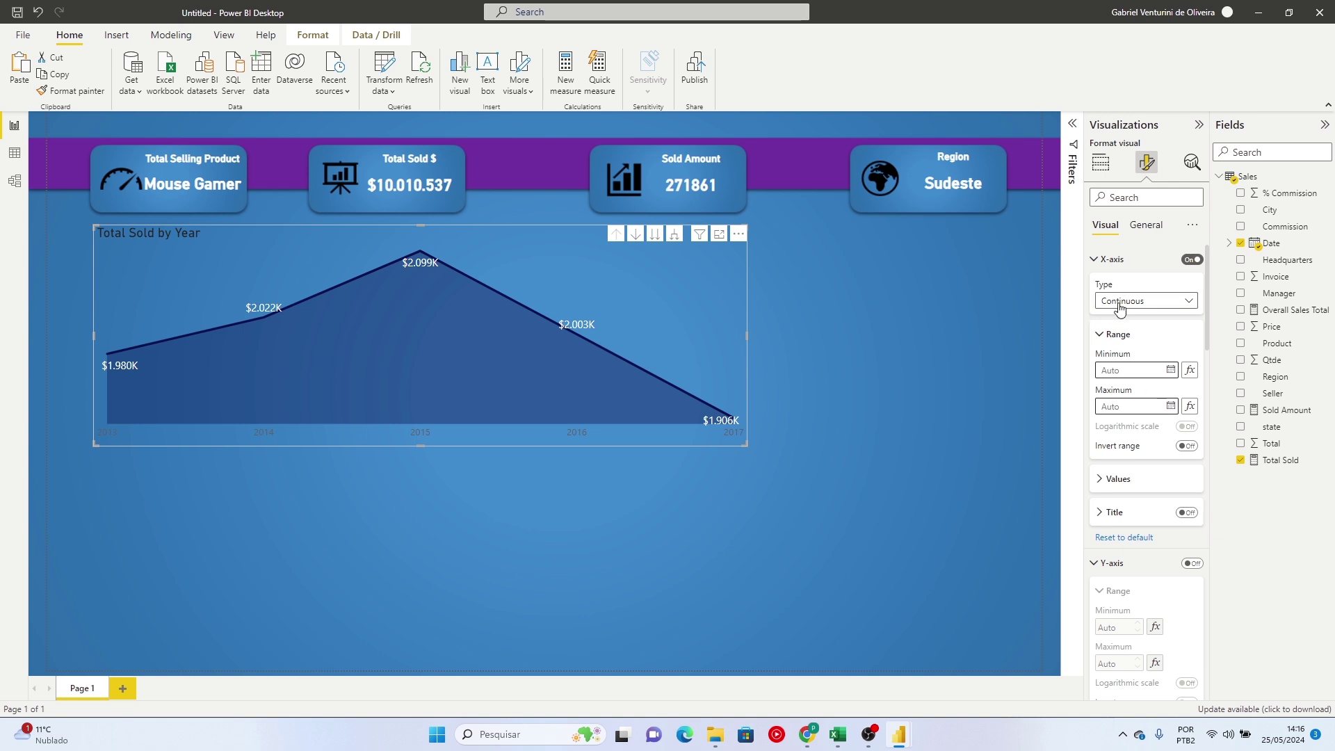
{"action": "left_click", "coordinate": [1194, 260]}
{"action": "left_click", "coordinate": [1194, 260]}
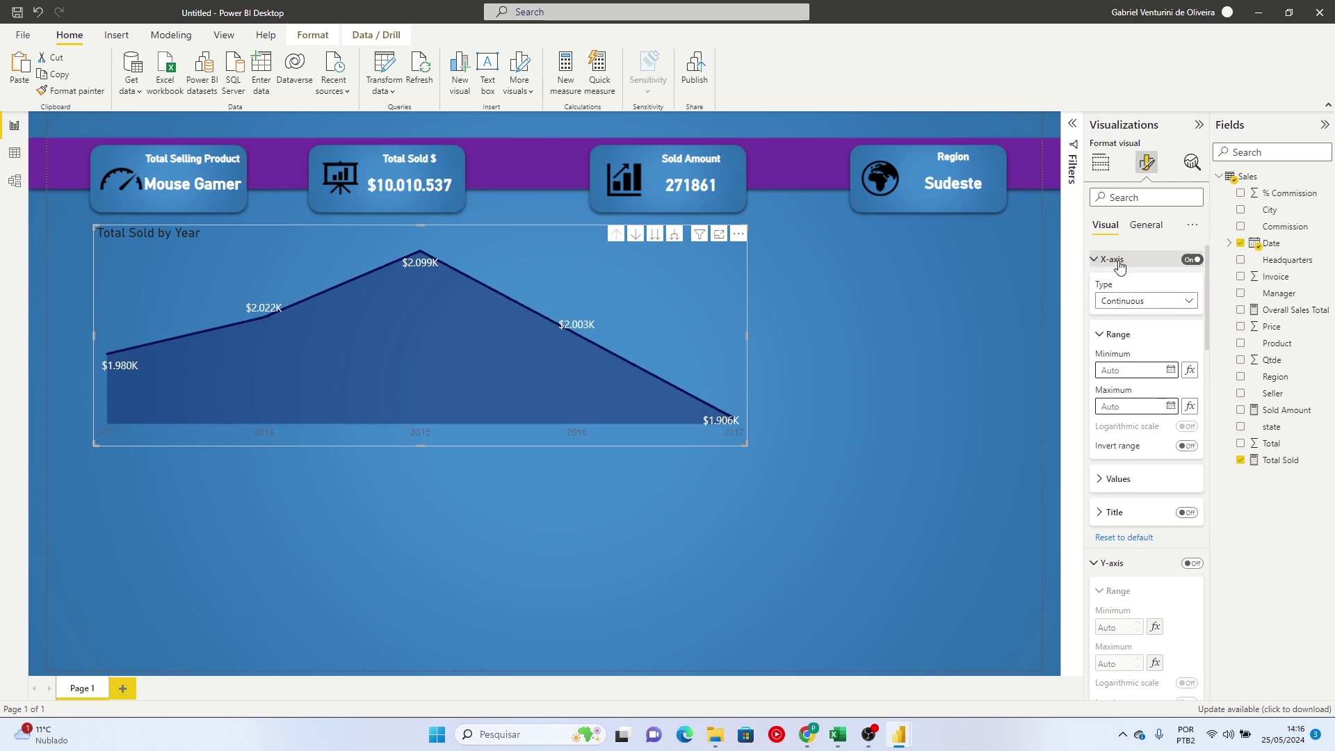
Set the color of the area chart's X-axis values to white
{"action": "scroll", "coordinate": [1137, 474], "scroll_direction": "down", "scroll_amount": 1}
{"action": "scroll", "coordinate": [1144, 501], "scroll_direction": "down", "scroll_amount": 5}
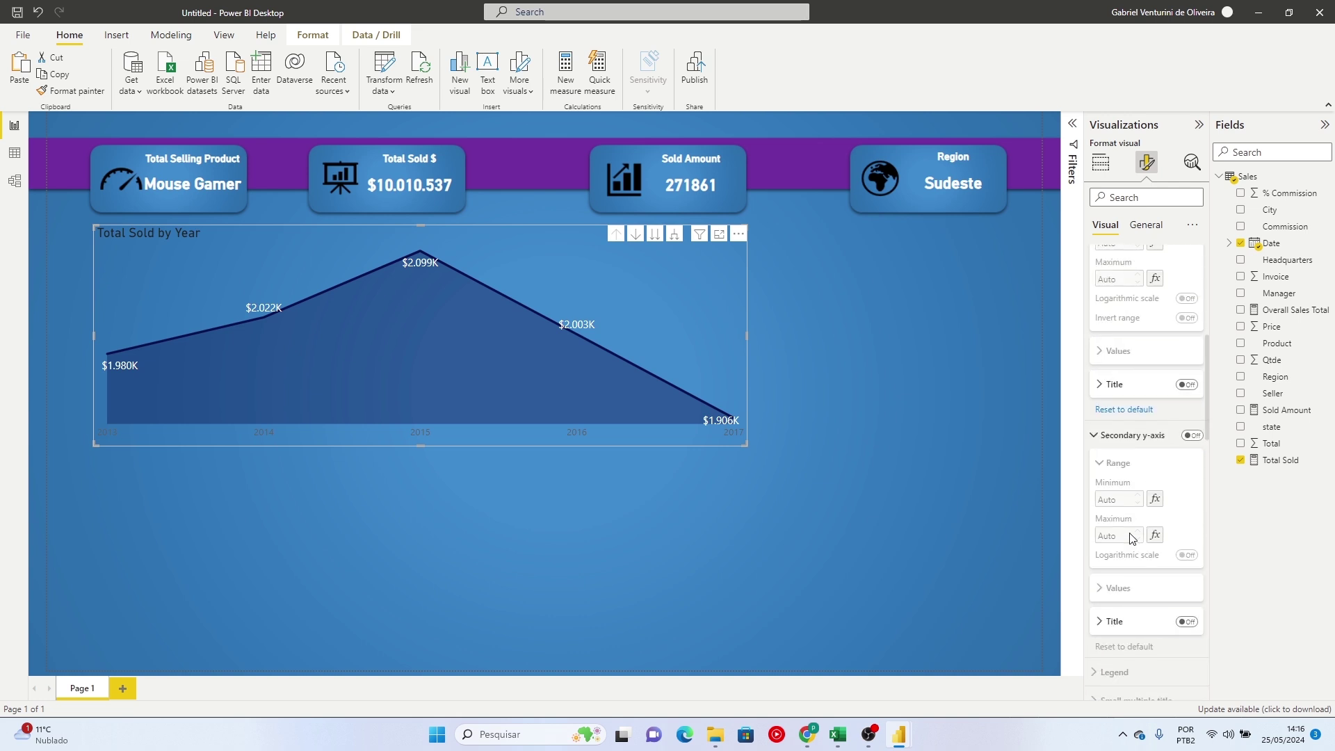
{"action": "scroll", "coordinate": [1141, 417], "scroll_direction": "up", "scroll_amount": 2}
{"action": "scroll", "coordinate": [1113, 417], "scroll_direction": "up", "scroll_amount": 5}
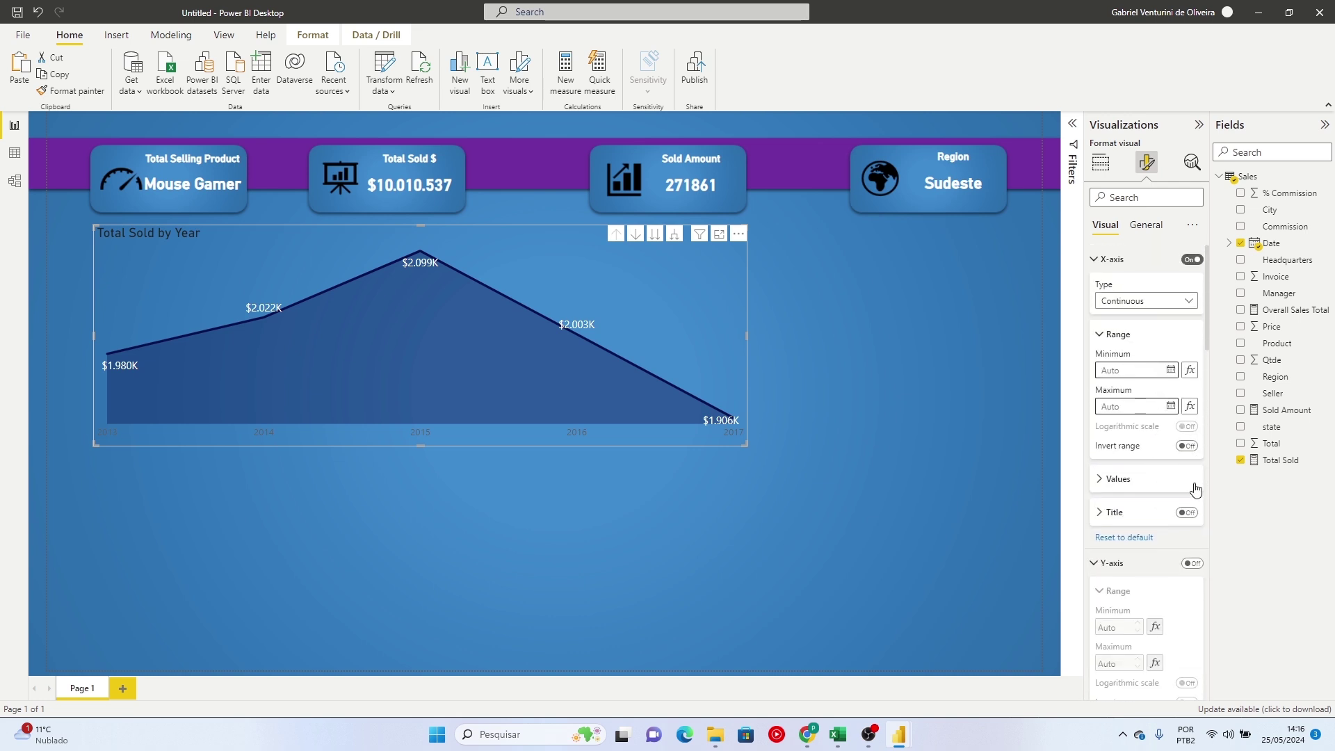
{"action": "left_click", "coordinate": [1106, 479]}
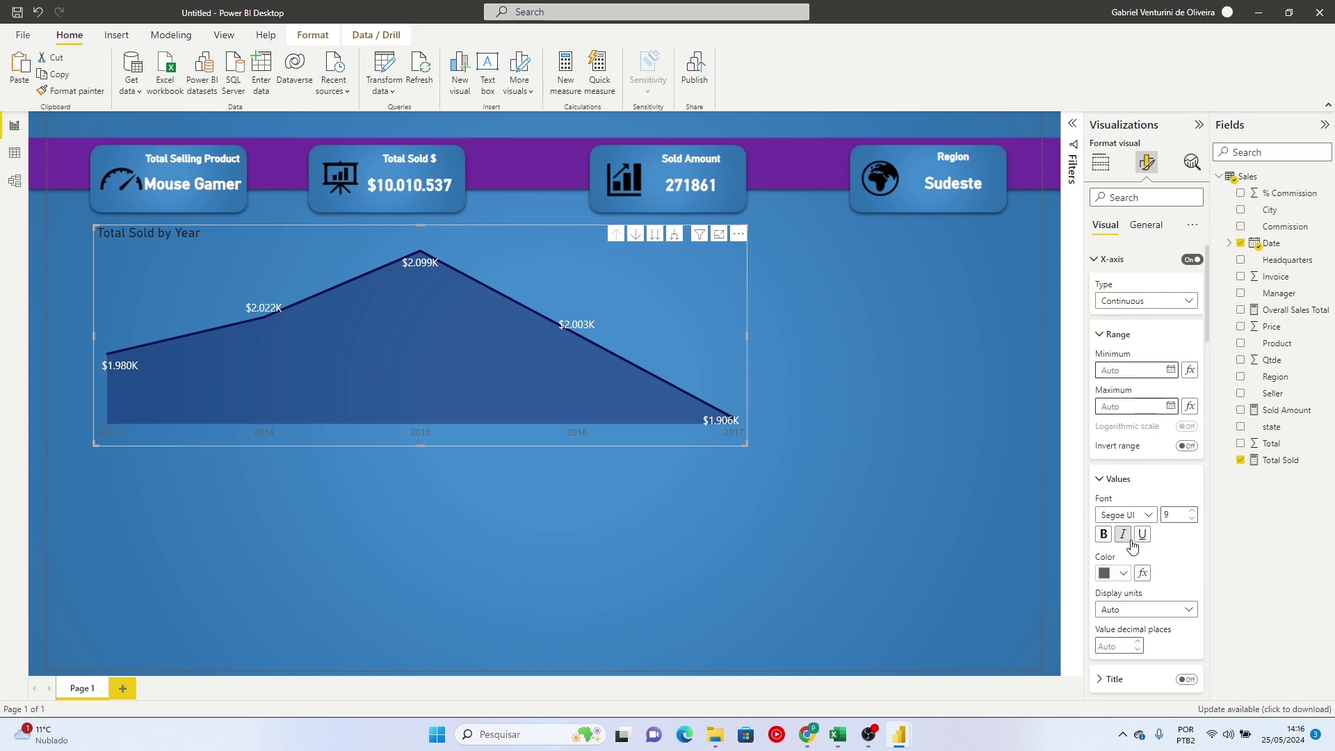
{"action": "left_click", "coordinate": [1126, 573]}
{"action": "left_click", "coordinate": [1113, 513]}
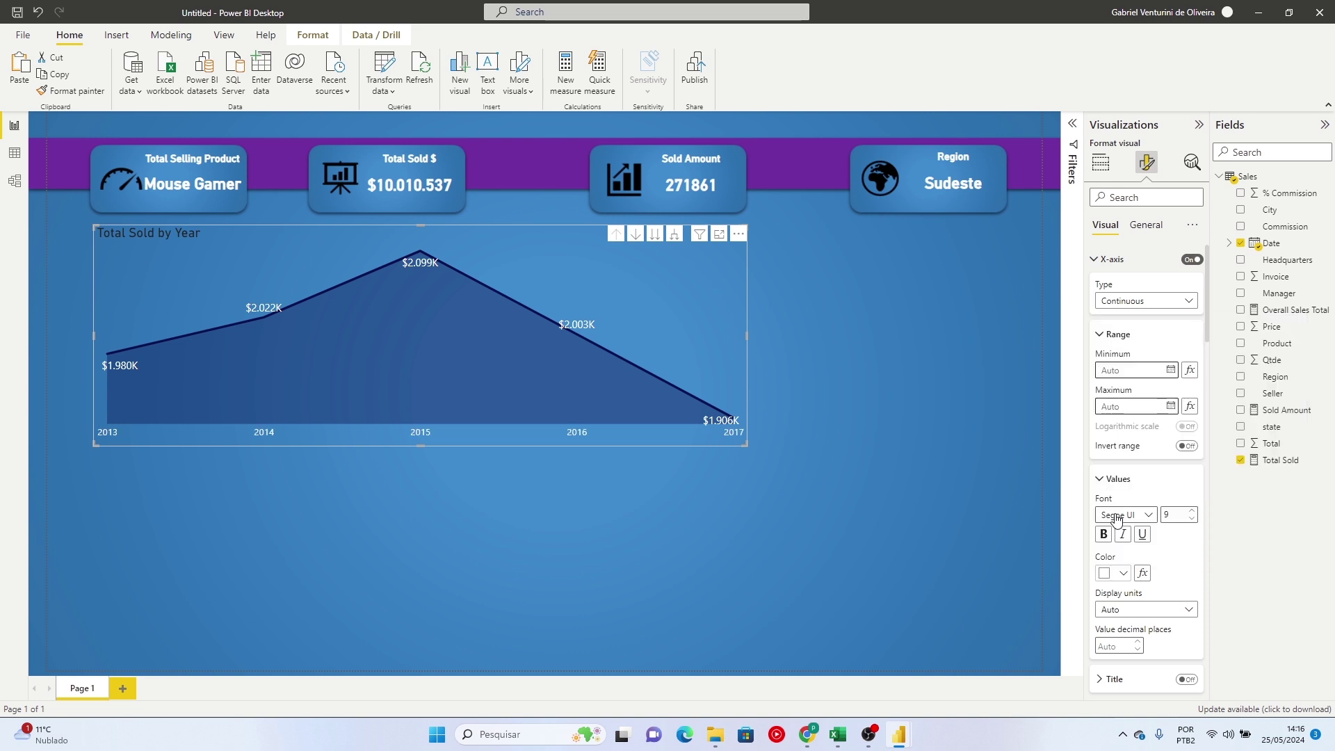
{"action": "left_click", "coordinate": [1110, 260]}
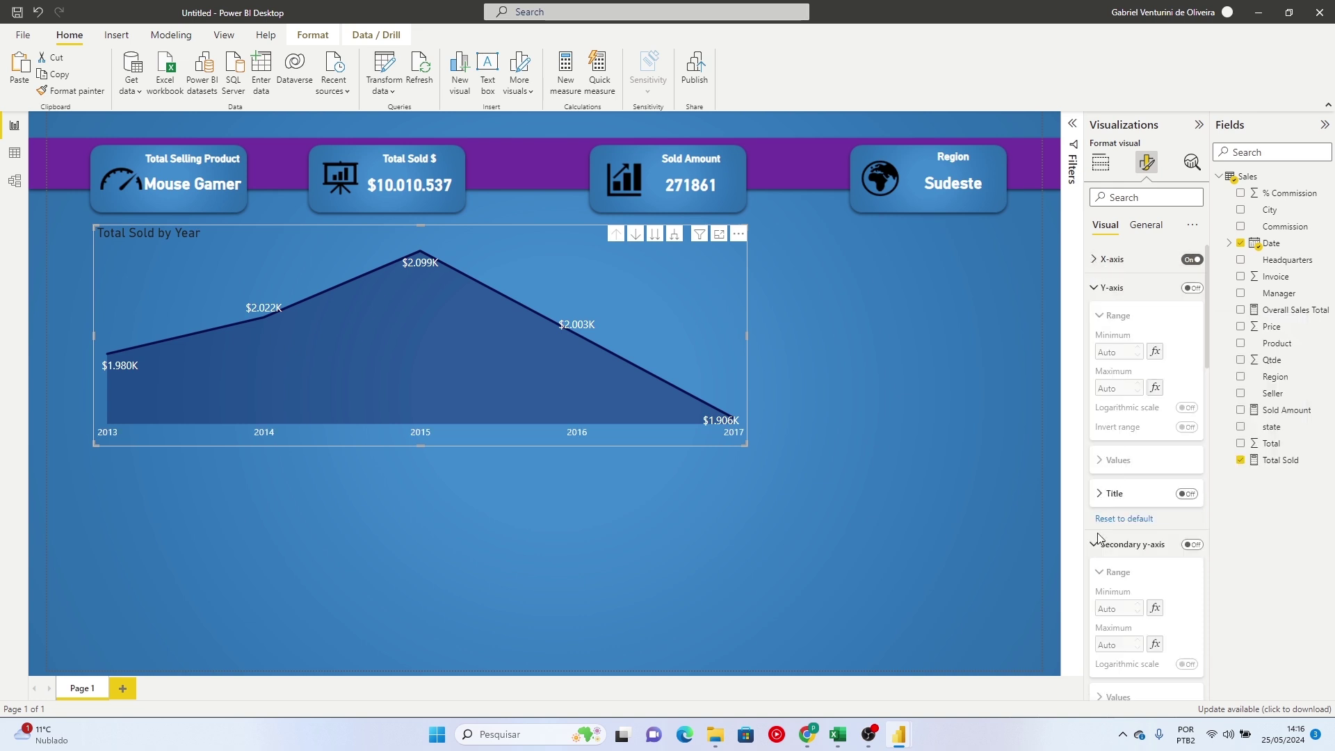
{"action": "left_click", "coordinate": [1096, 544]}
{"action": "scroll", "coordinate": [1116, 618], "scroll_direction": "down", "scroll_amount": 5}
{"action": "left_click", "coordinate": [1098, 373]}
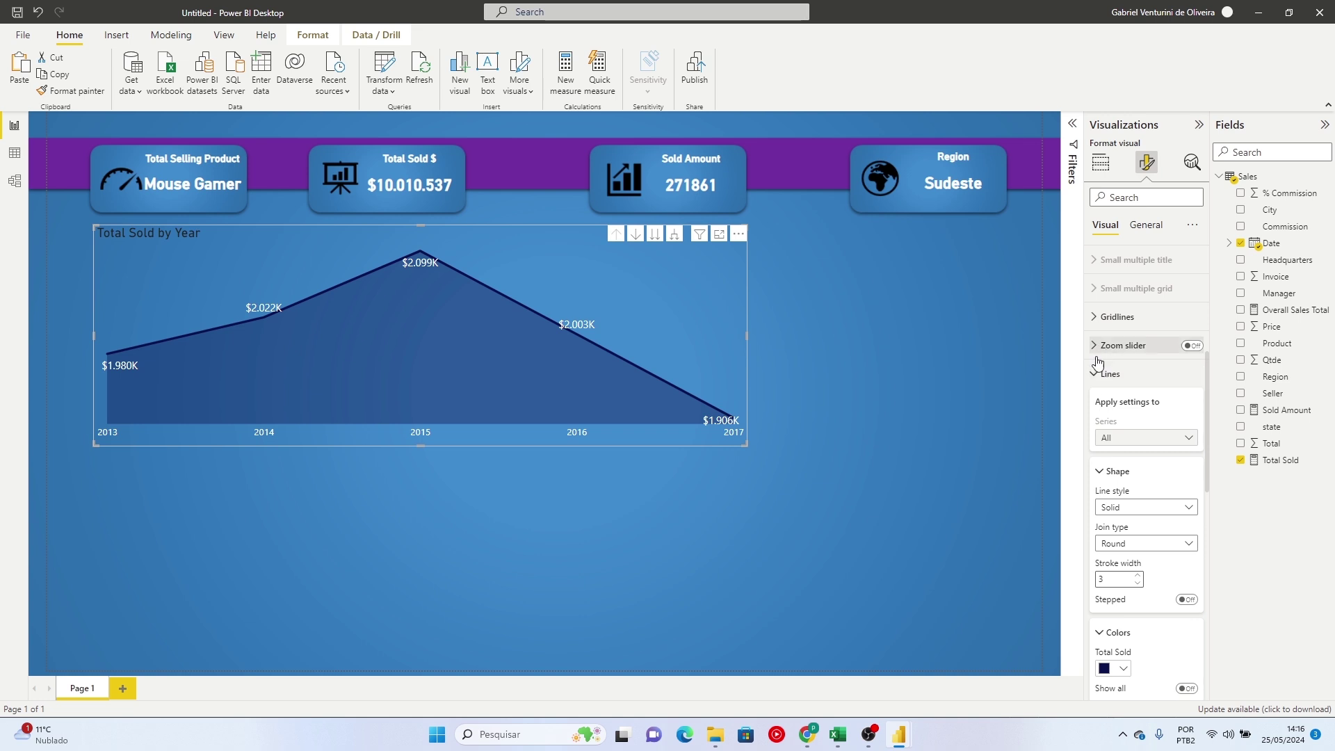
{"action": "scroll", "coordinate": [1148, 618], "scroll_direction": "down", "scroll_amount": 10}
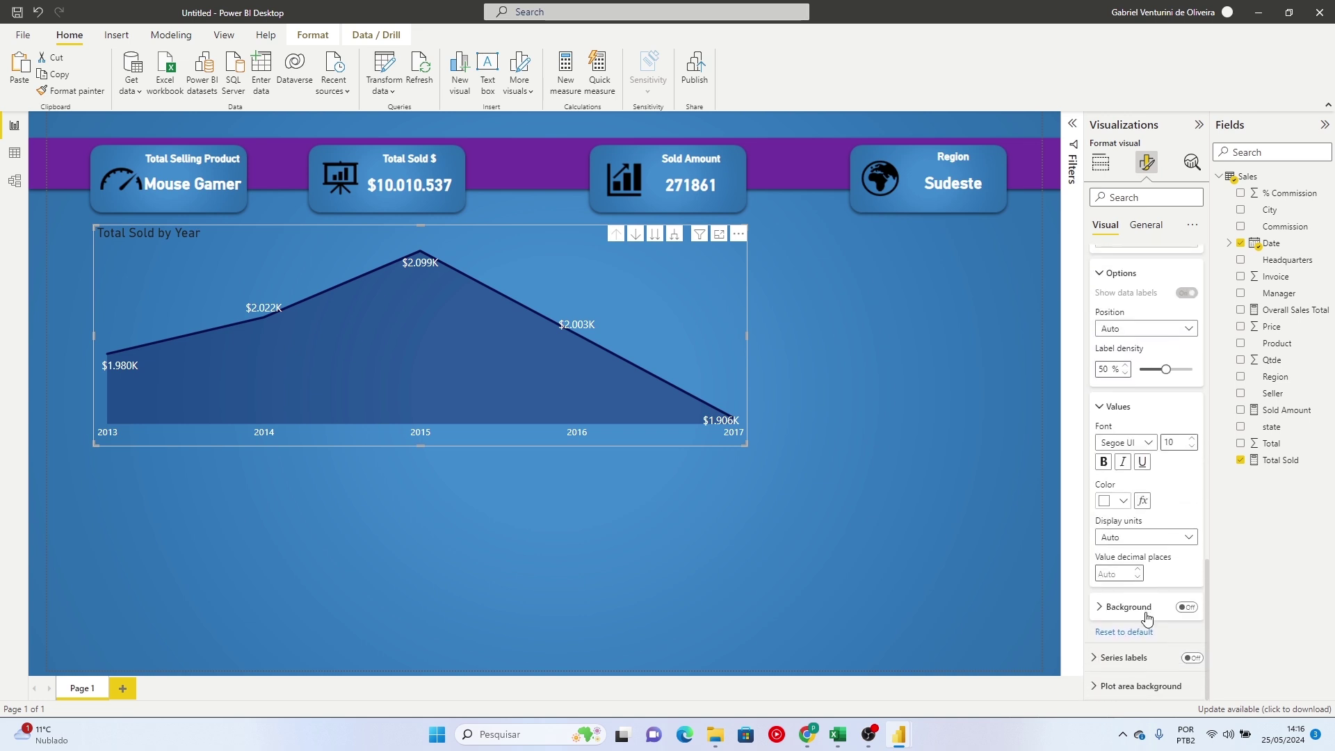
{"action": "scroll", "coordinate": [1148, 617], "scroll_direction": "up", "scroll_amount": 12}
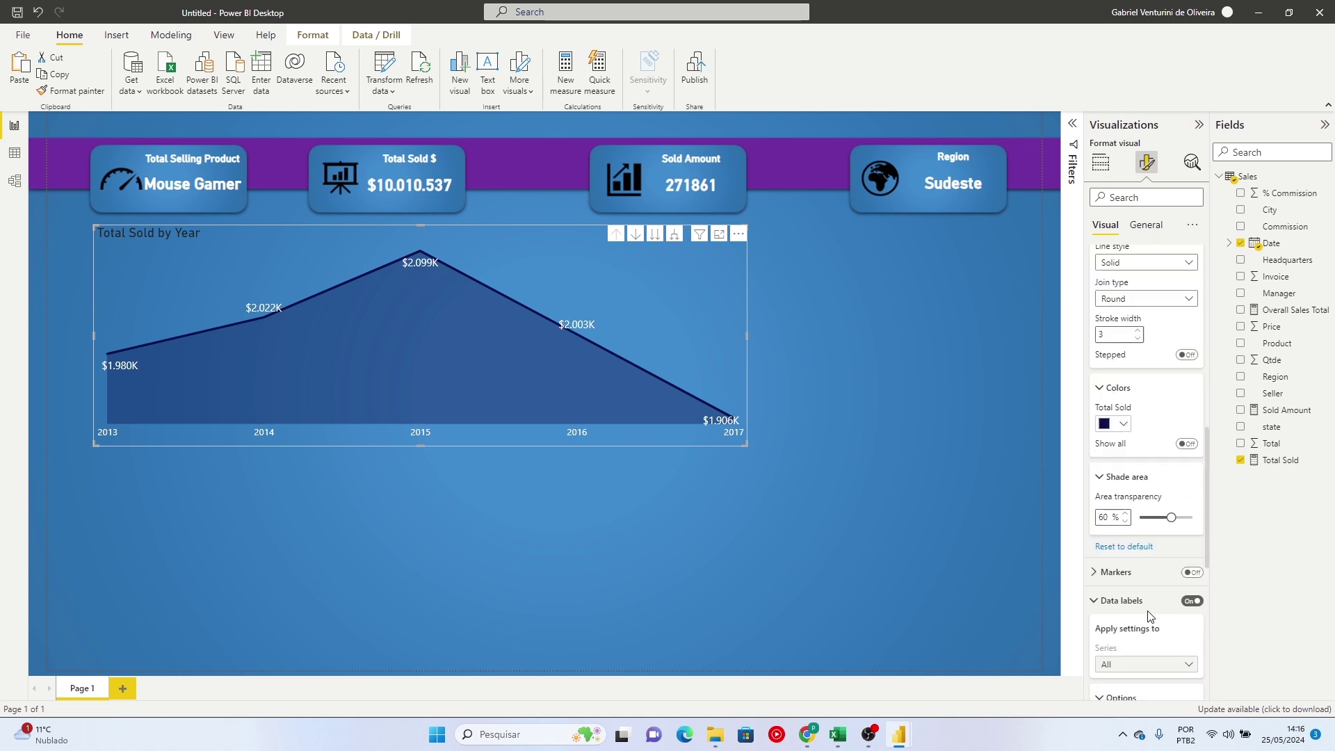
Center the title of the Total Sold by Year chart horizontally
{"action": "left_click", "coordinate": [1146, 225]}
{"action": "left_click", "coordinate": [1097, 289]}
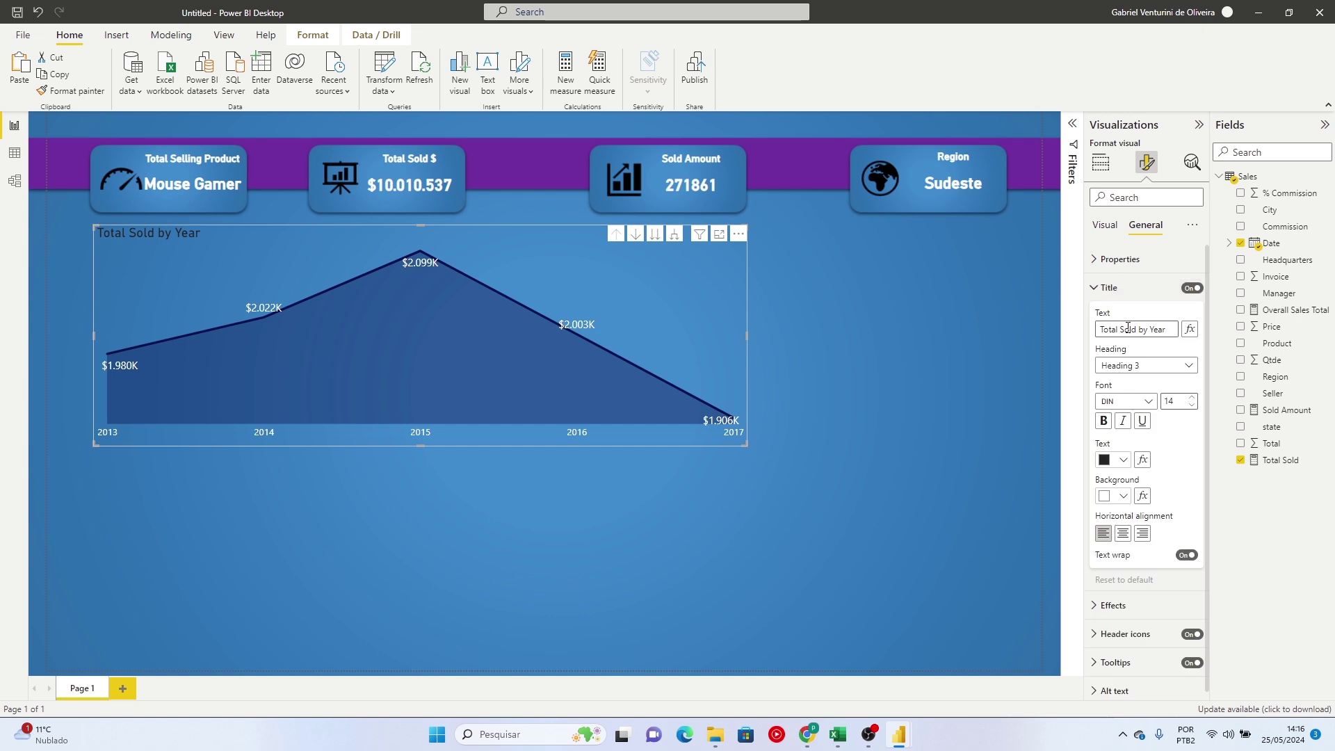
{"action": "left_click", "coordinate": [1123, 533]}
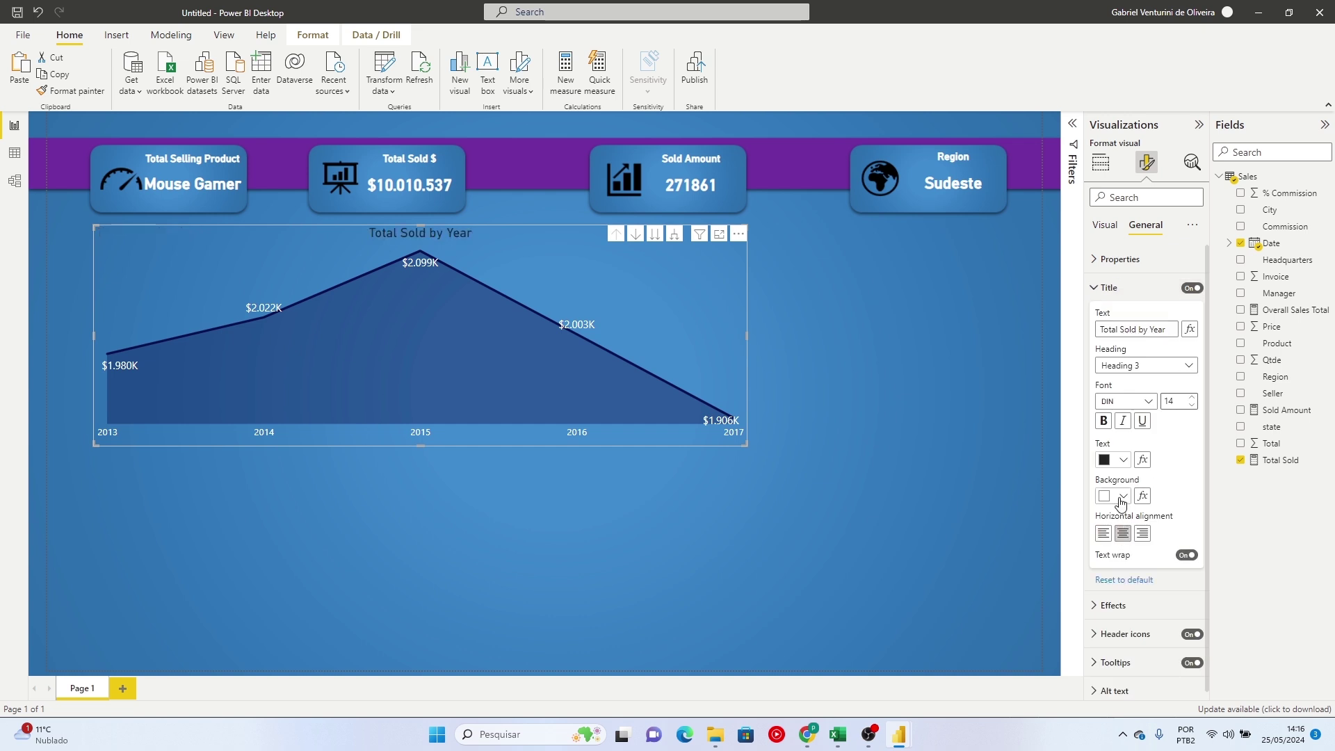
Try dark navy and then black as the background color of the area chart's title
{"action": "left_click", "coordinate": [1123, 496]}
{"action": "left_click", "coordinate": [1133, 437]}
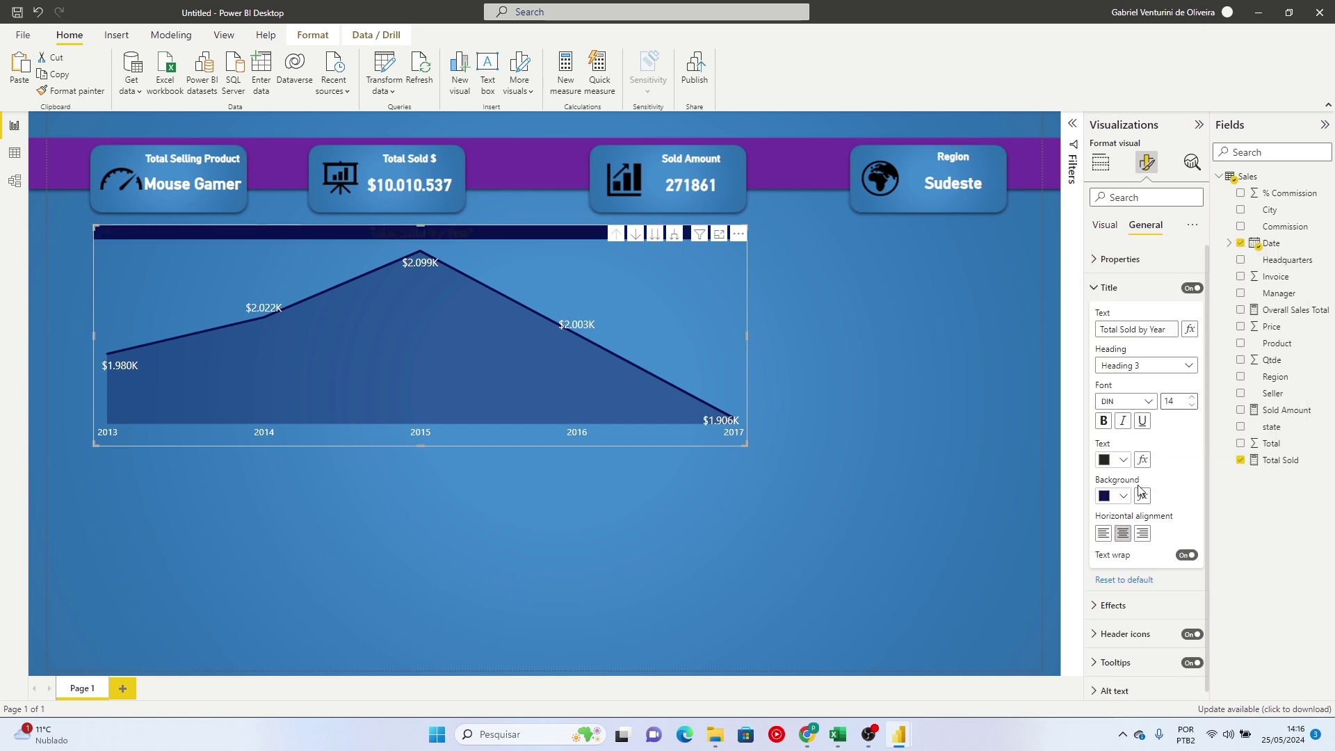
{"action": "left_click", "coordinate": [1123, 497]}
{"action": "left_click", "coordinate": [1113, 434]}
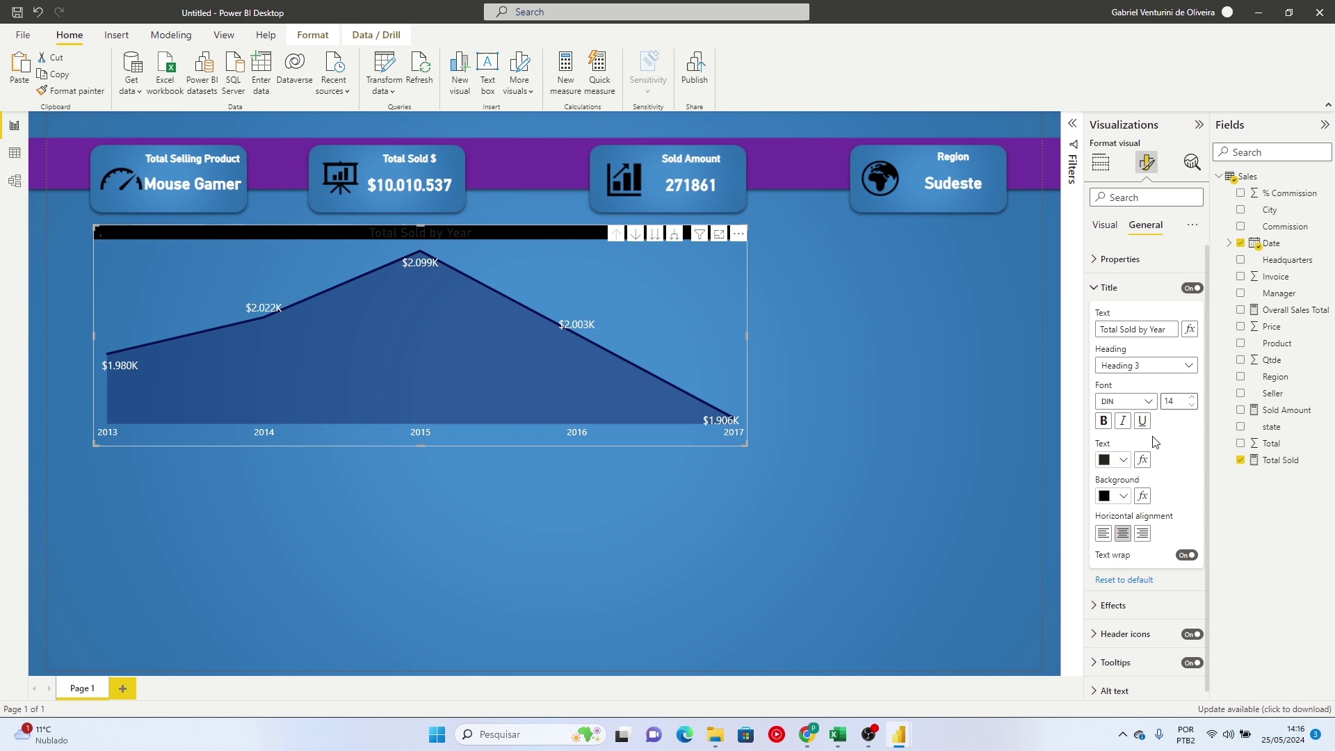
Make the area chart's title text white and bold on a purple theme-color background
{"action": "left_click", "coordinate": [1124, 460]}
{"action": "left_click", "coordinate": [1113, 240]}
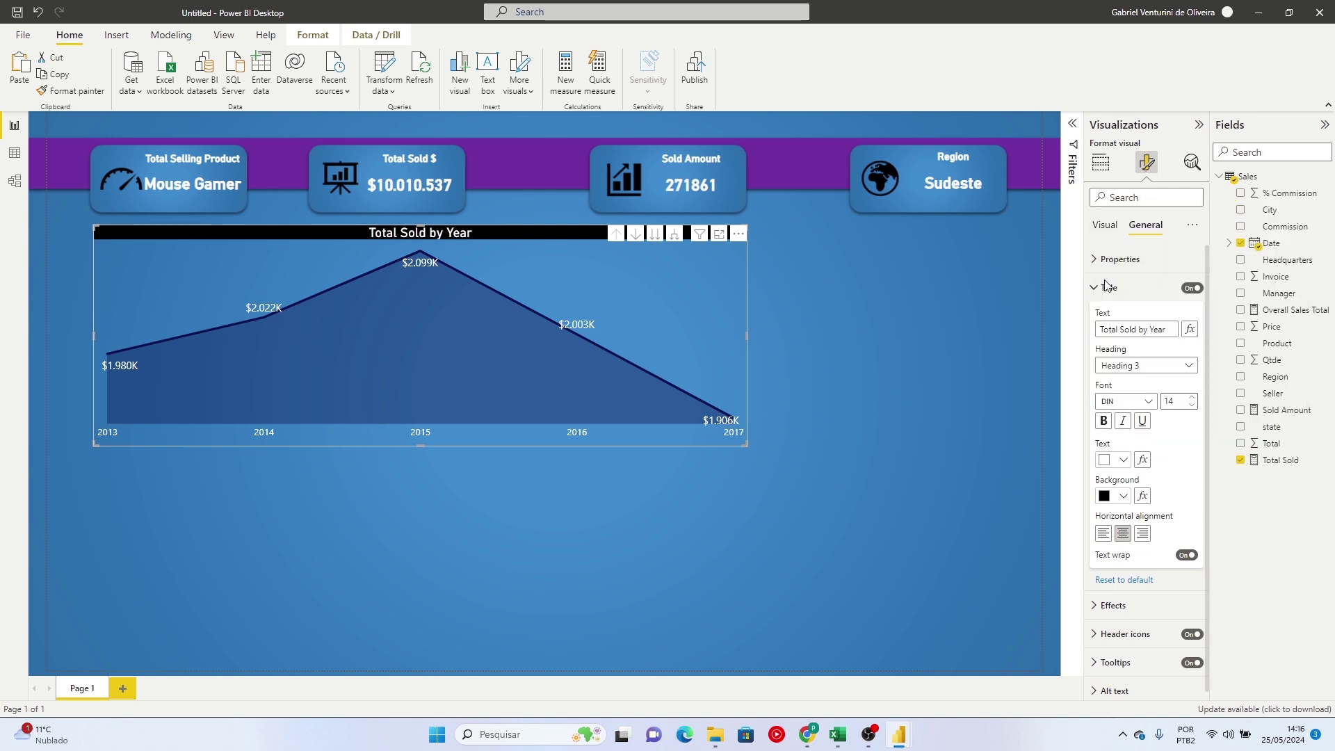
{"action": "left_click", "coordinate": [1121, 497]}
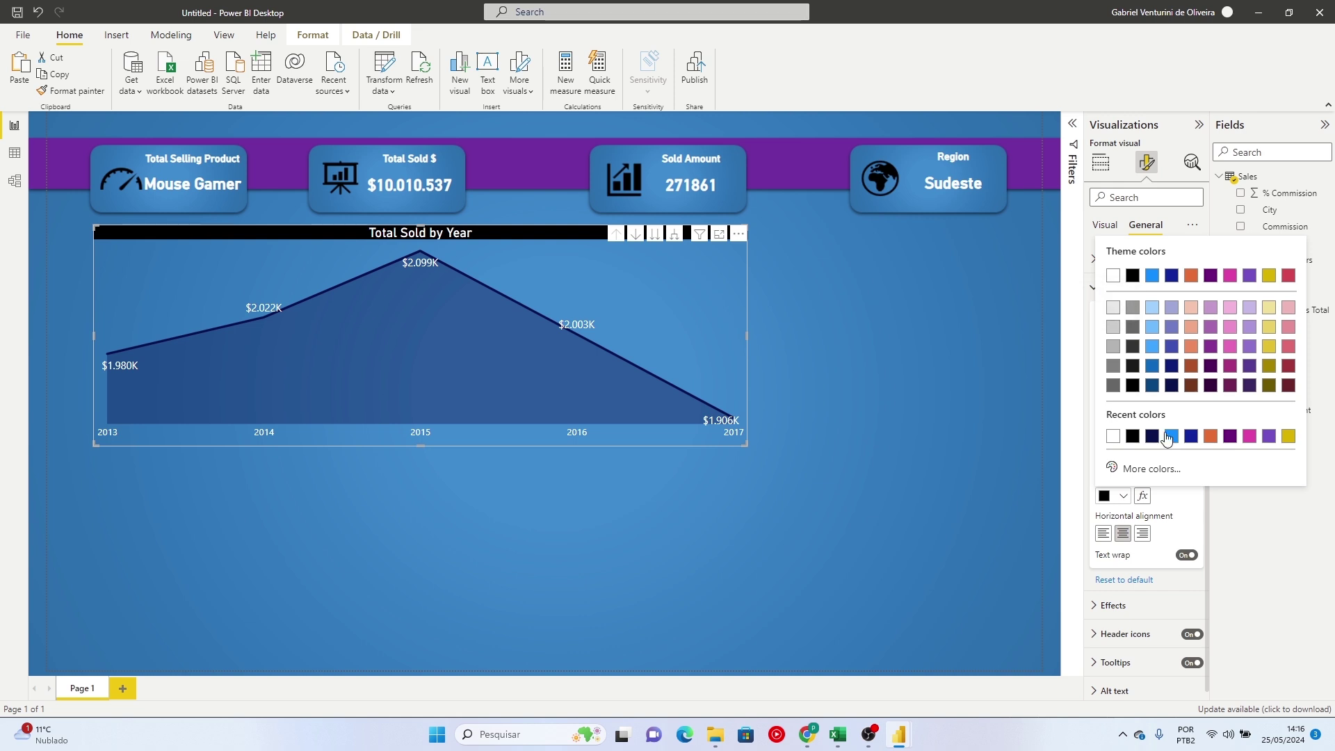
{"action": "left_click", "coordinate": [1249, 276]}
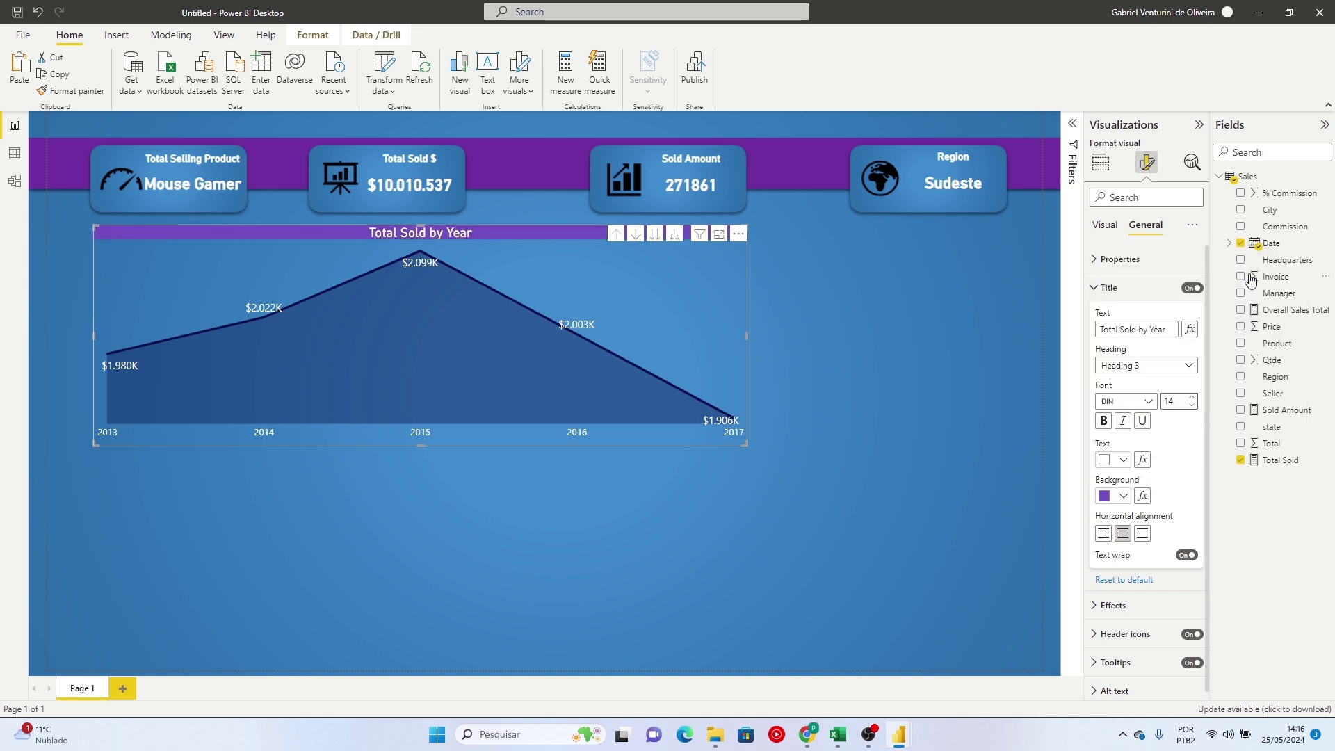
{"action": "left_click", "coordinate": [1104, 421]}
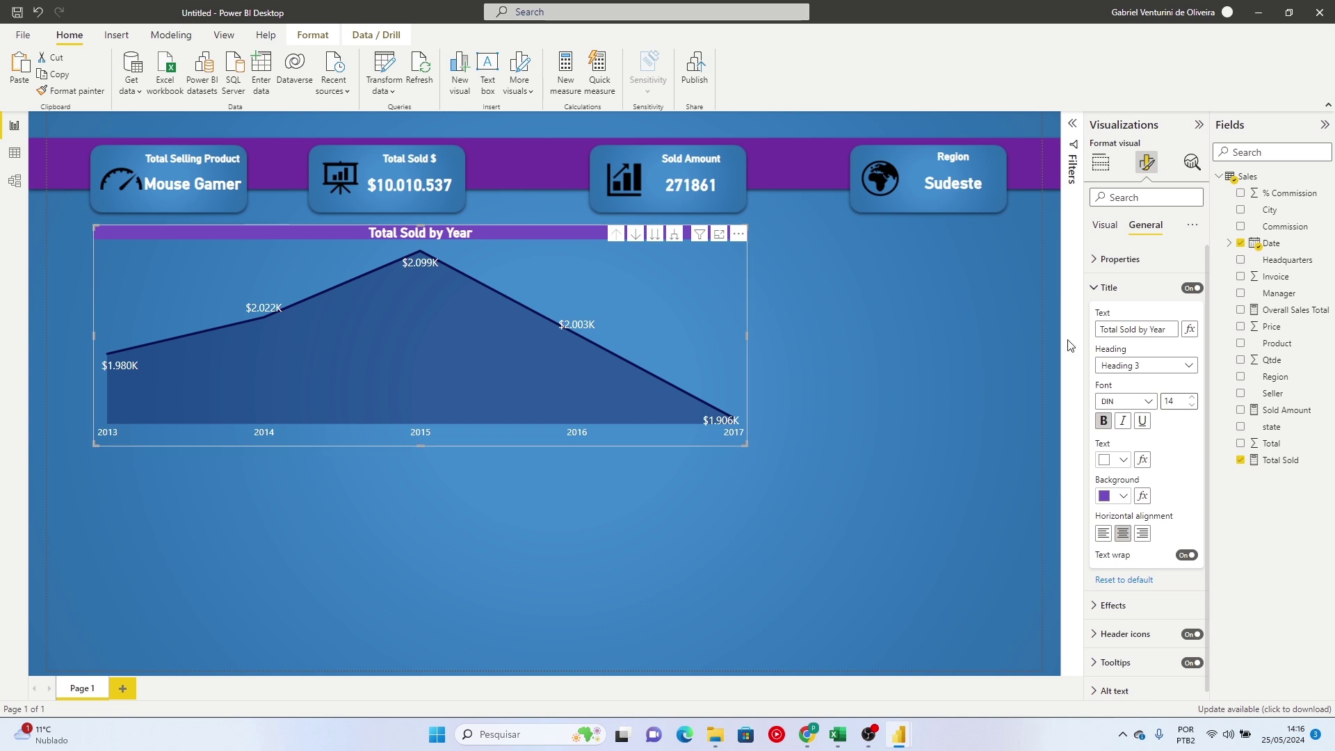
{"action": "left_click", "coordinate": [1094, 287]}
Turn on the area chart's shadow and a black visual border with 4 px rounded corners
{"action": "left_click", "coordinate": [1111, 316]}
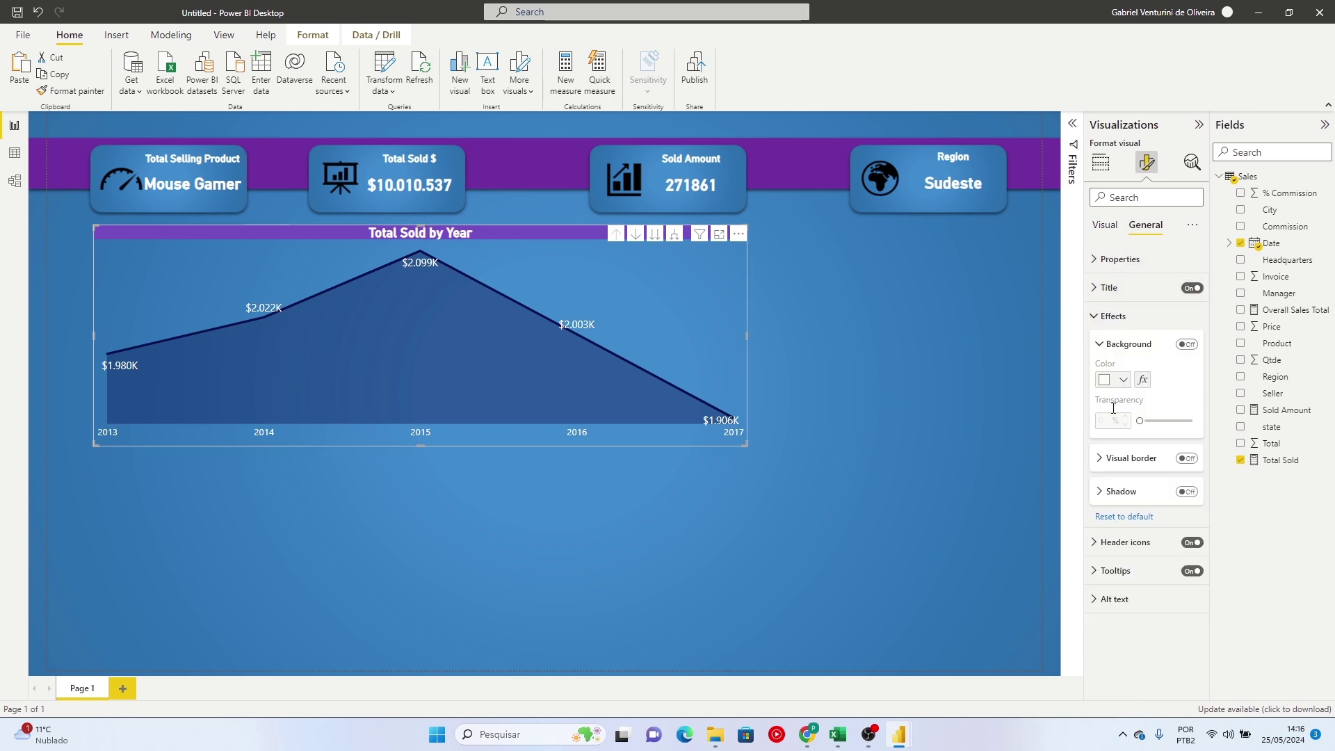
{"action": "left_click", "coordinate": [1187, 458]}
{"action": "left_click", "coordinate": [1186, 492]}
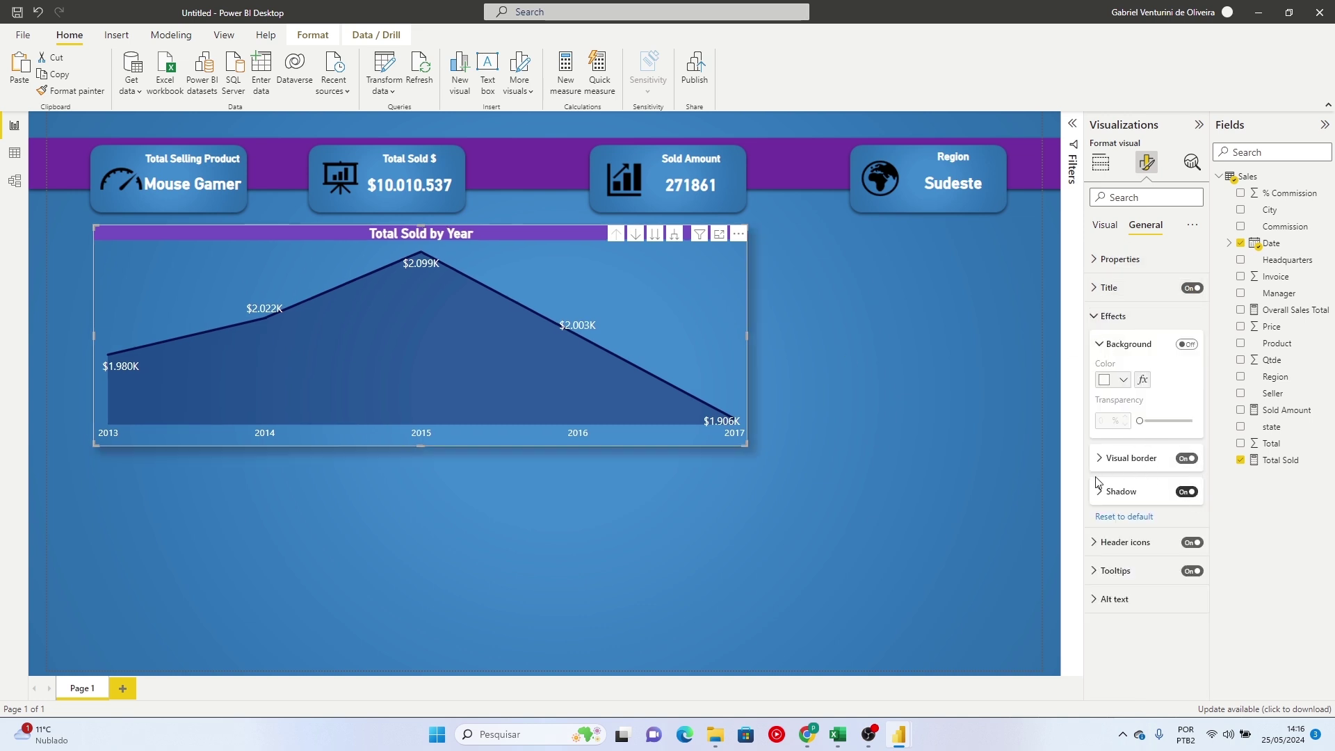
{"action": "left_click", "coordinate": [1108, 459]}
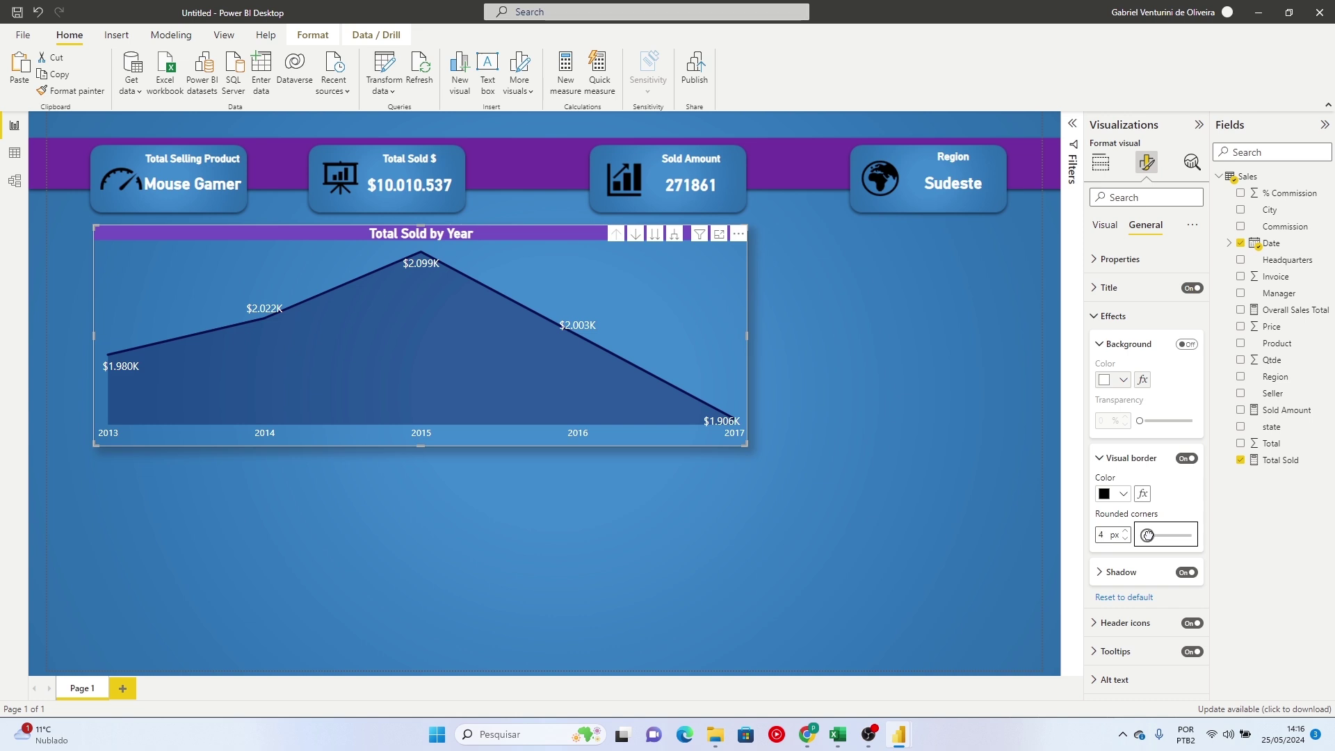
{"action": "left_click", "coordinate": [857, 403]}
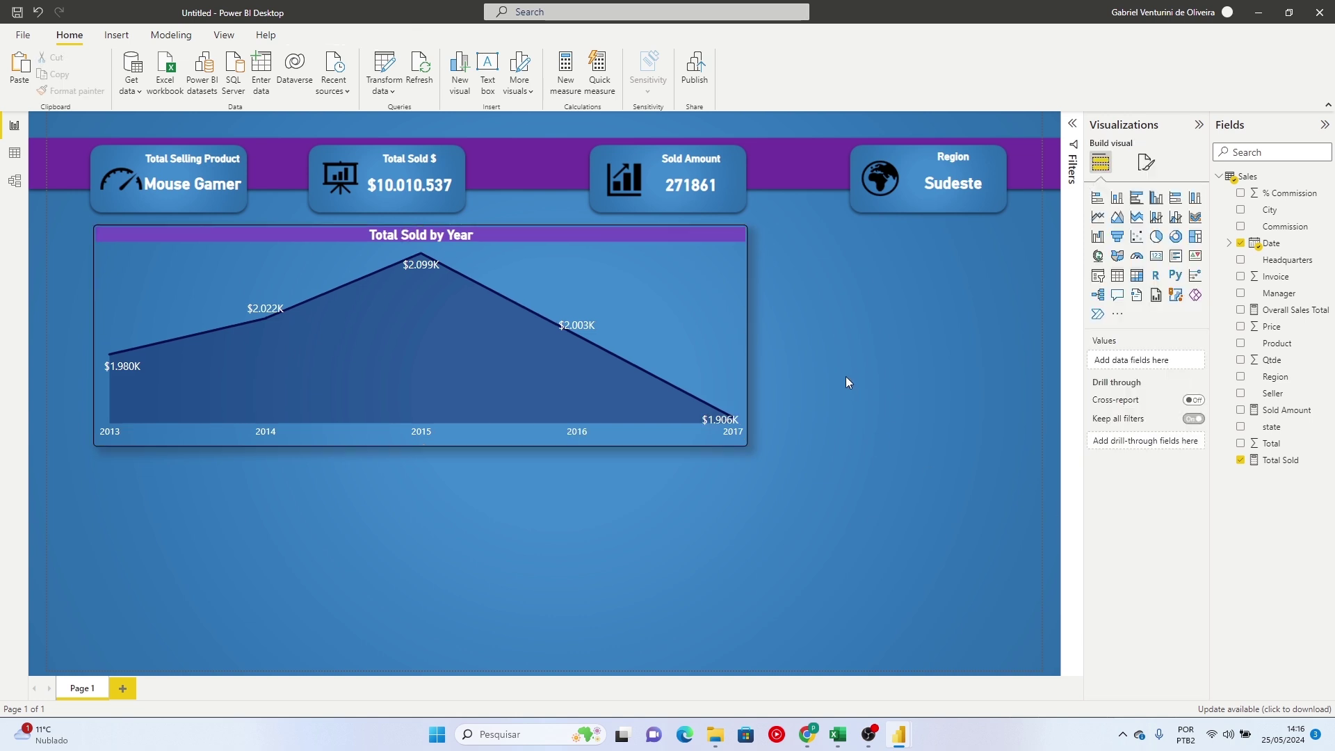
Resize the Total Sold by Year chart to be narrower and slightly taller, keeping its upper-left corner in place
{"action": "left_click", "coordinate": [733, 290]}
{"action": "left_click_drag", "start_coordinate": [746, 445], "coordinate": [644, 477]}
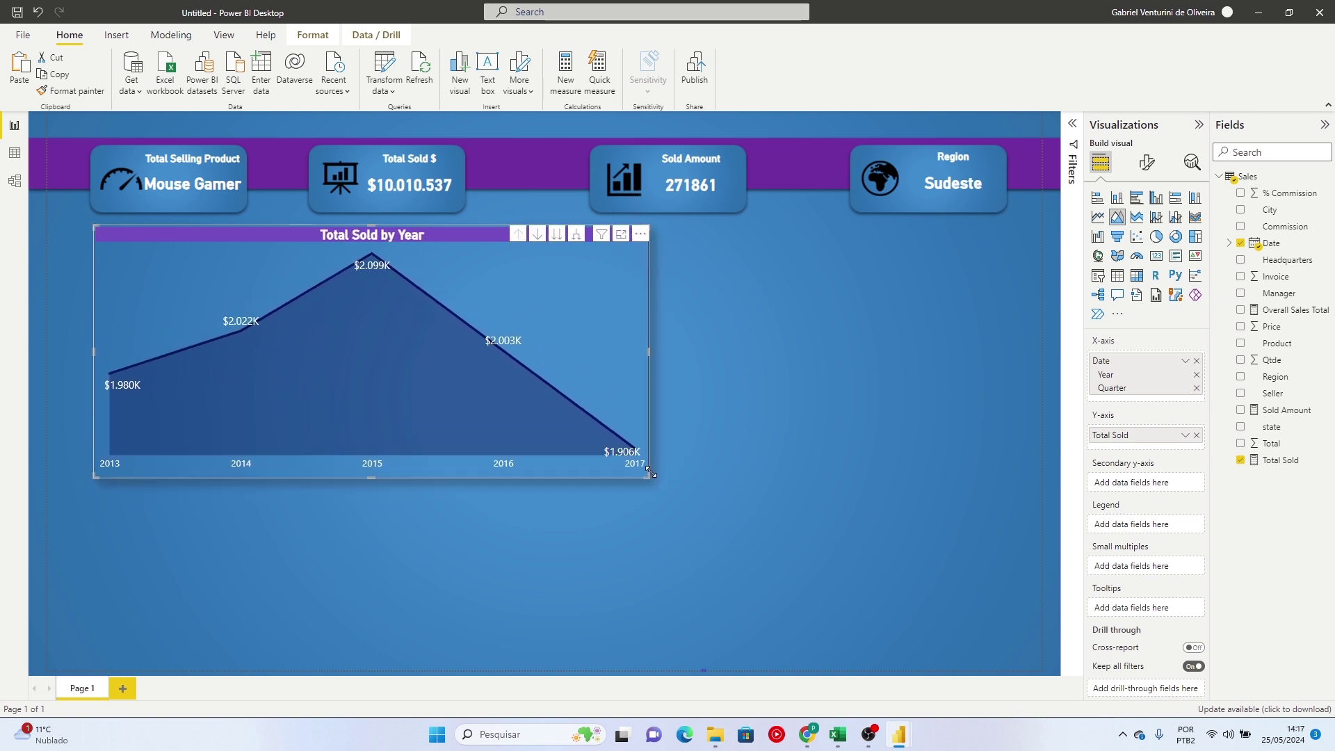
{"action": "left_click", "coordinate": [699, 379]}
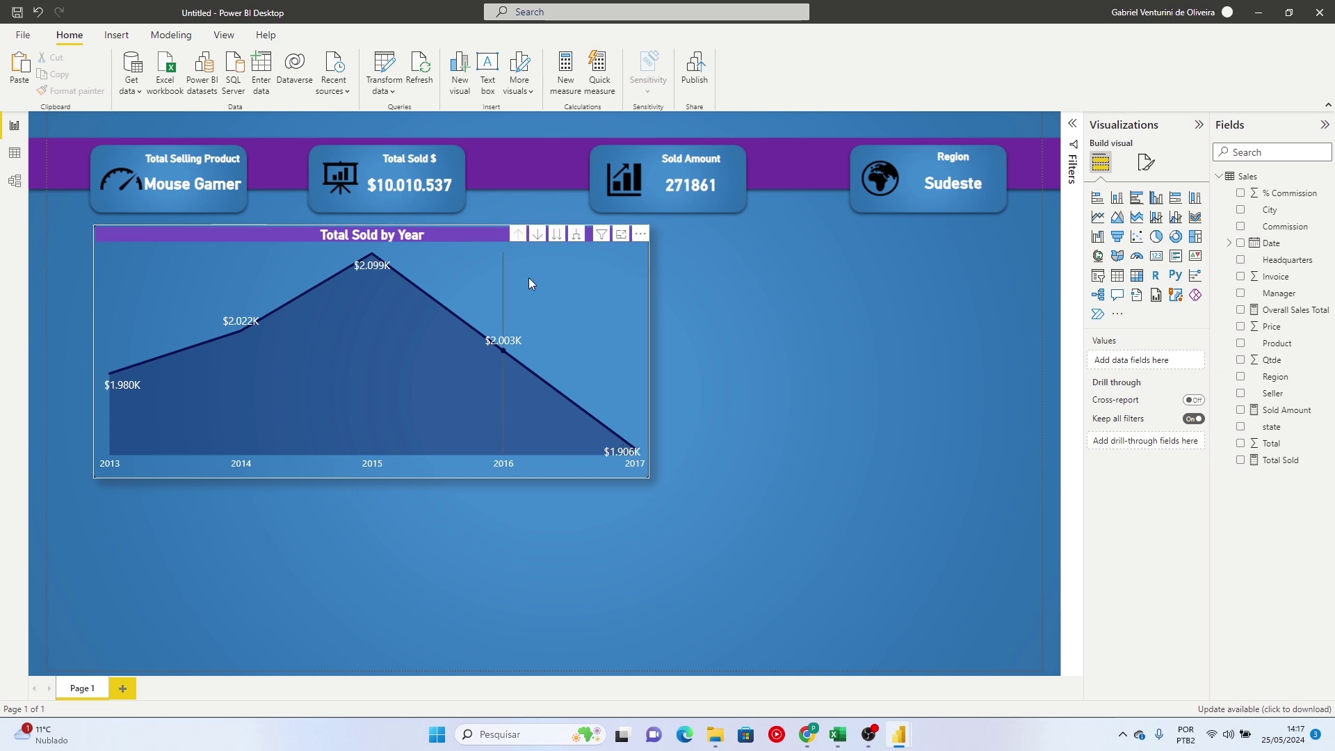
Place a copy of the Total Sold by Year chart beside the original and narrow it to fill the remaining width
{"action": "left_click_drag", "start_coordinate": [465, 235], "coordinate": [836, 229]}
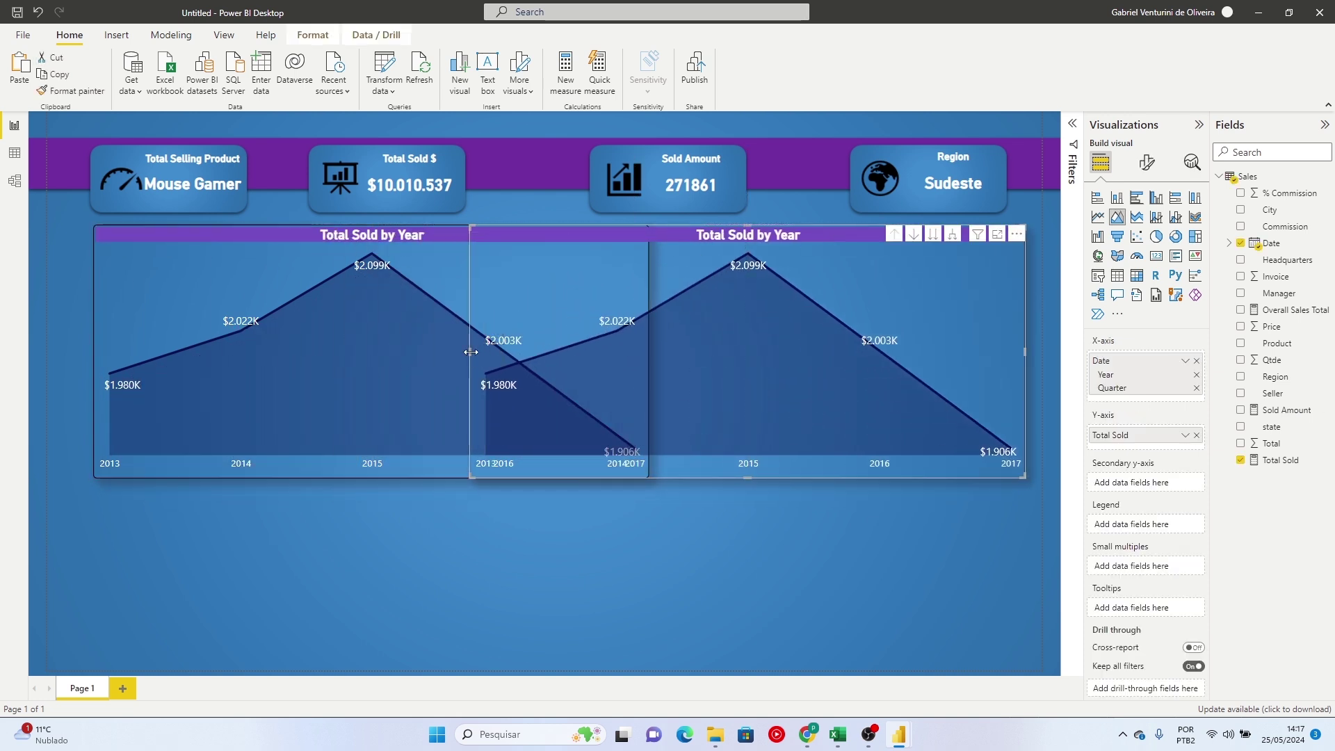
{"action": "left_click_drag", "start_coordinate": [466, 352], "coordinate": [670, 346]}
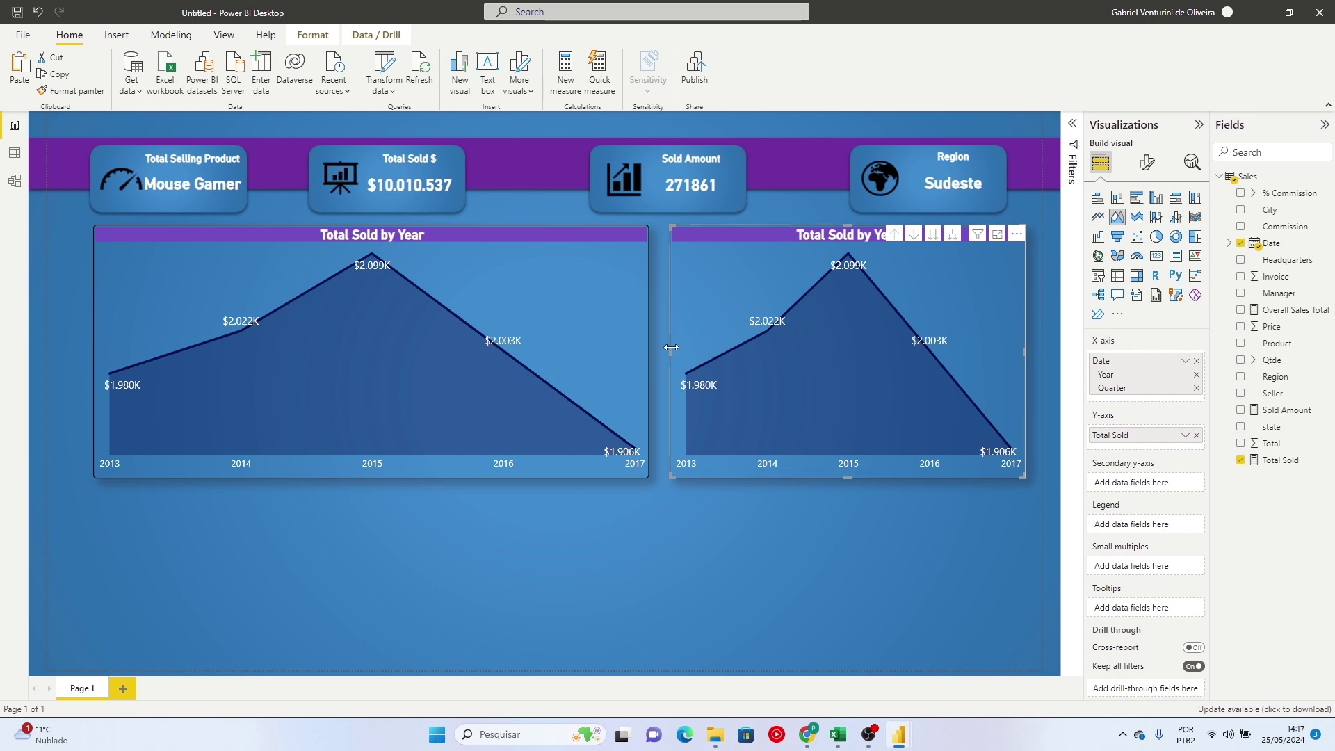
Convert the copied chart to a funnel and replace its Date category with Manager
{"action": "left_click", "coordinate": [1116, 237]}
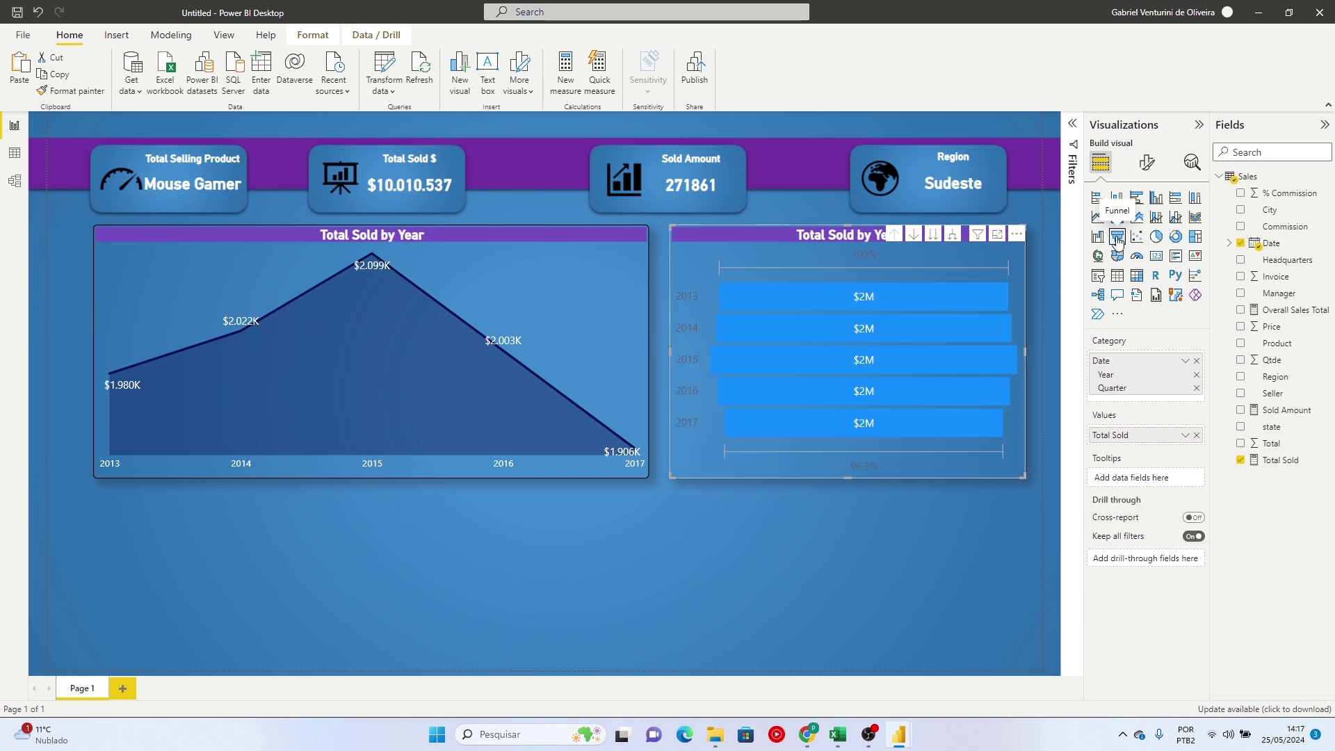
{"action": "left_click", "coordinate": [1197, 360]}
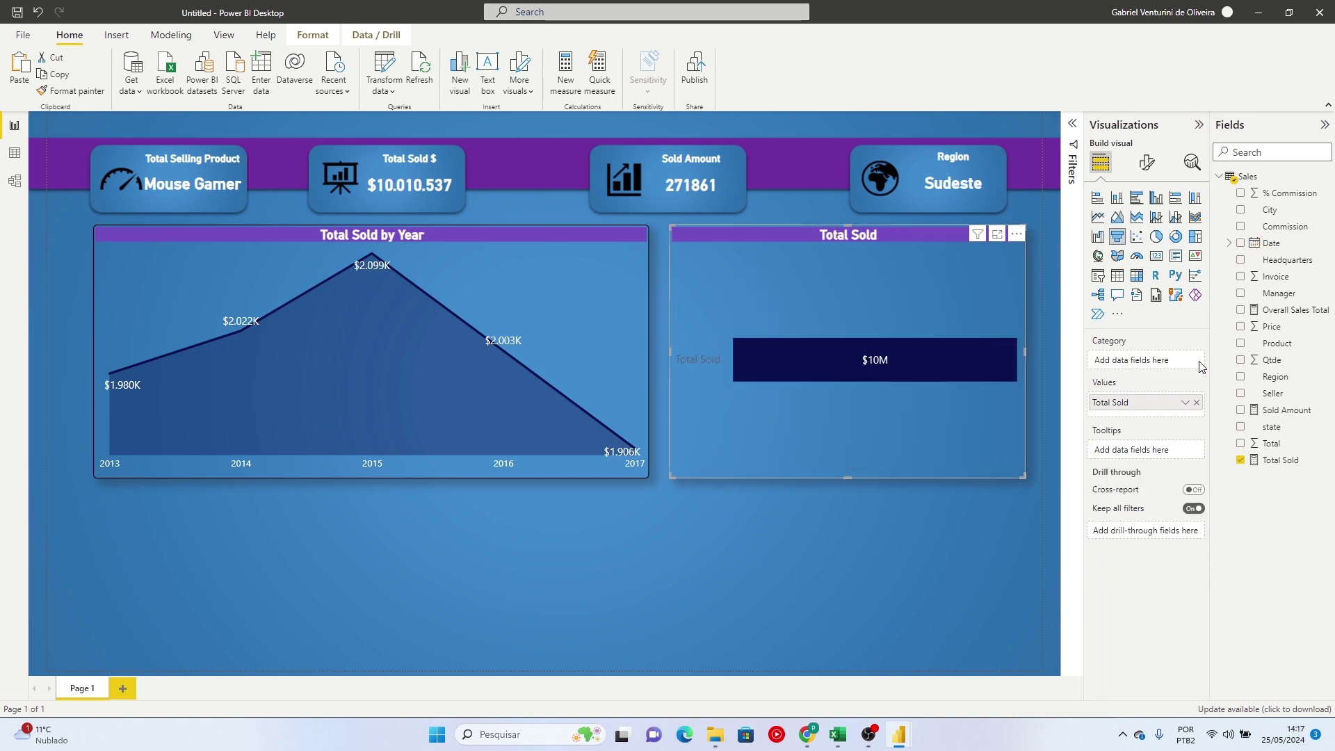
{"action": "left_click", "coordinate": [1242, 295]}
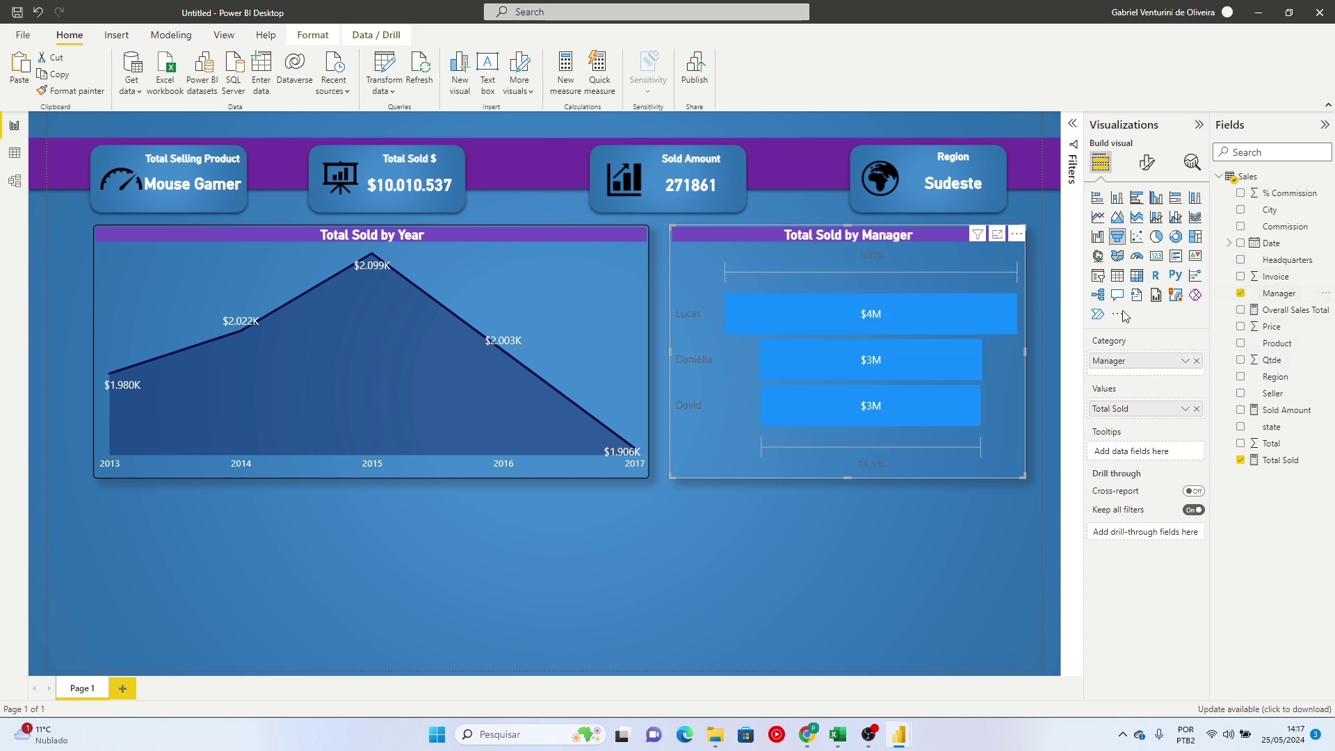
{"action": "left_click", "coordinate": [850, 482]}
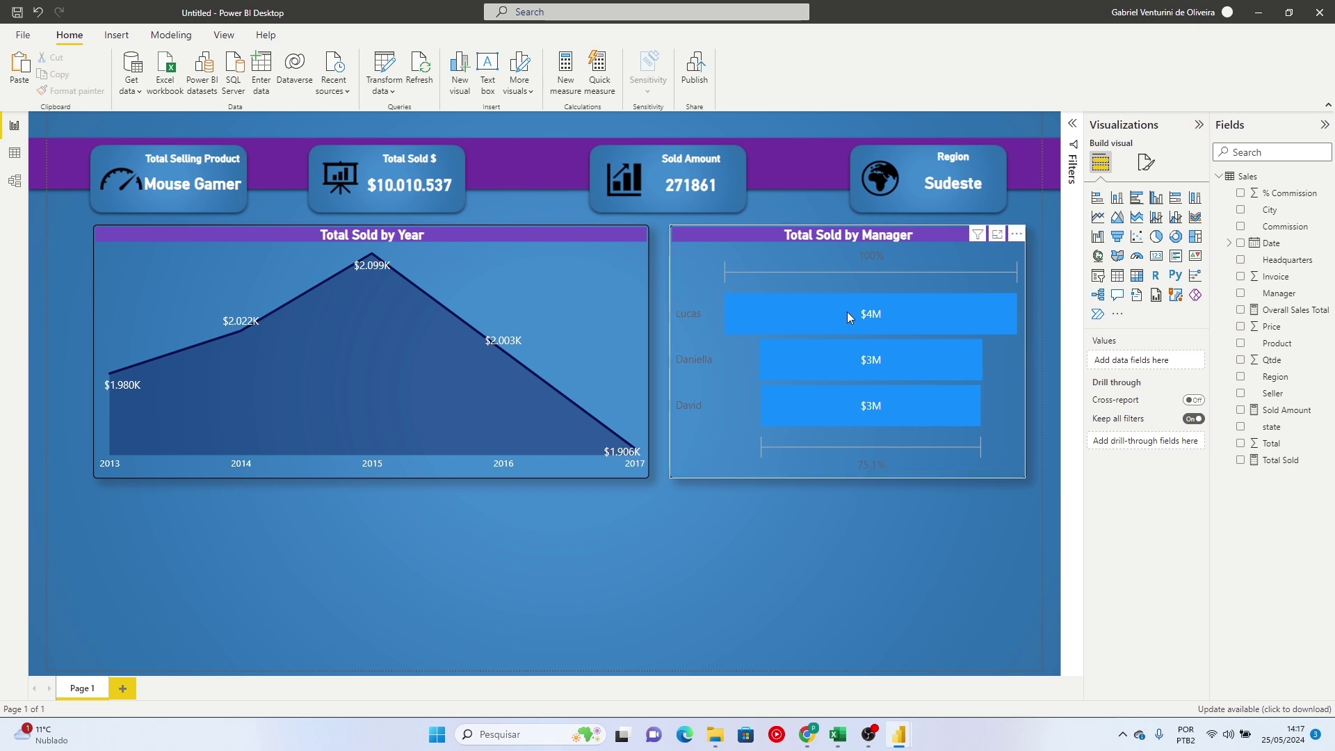
Set the default bar color of the Total Sold by Manager funnel to the dark navy used in the area chart
{"action": "left_click", "coordinate": [747, 231]}
{"action": "left_click", "coordinate": [1147, 163]}
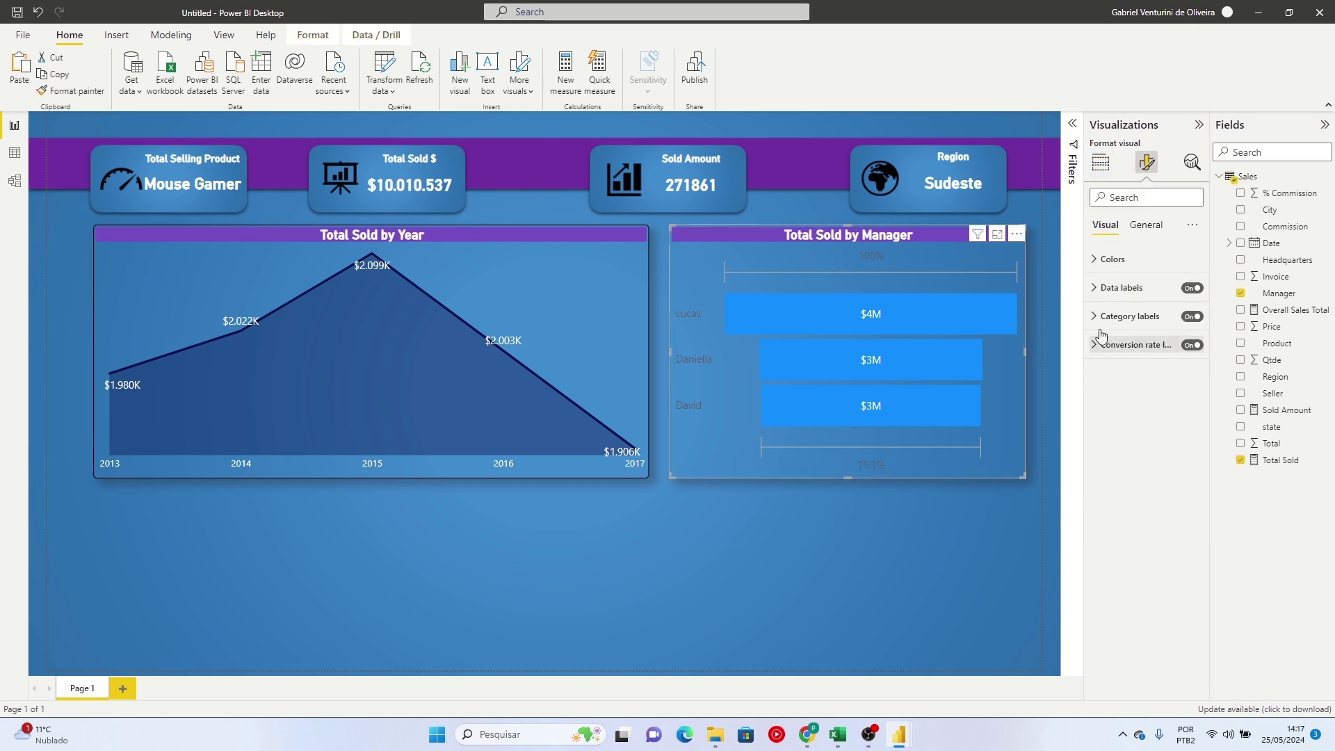
{"action": "left_click", "coordinate": [1093, 267]}
{"action": "left_click", "coordinate": [1113, 301]}
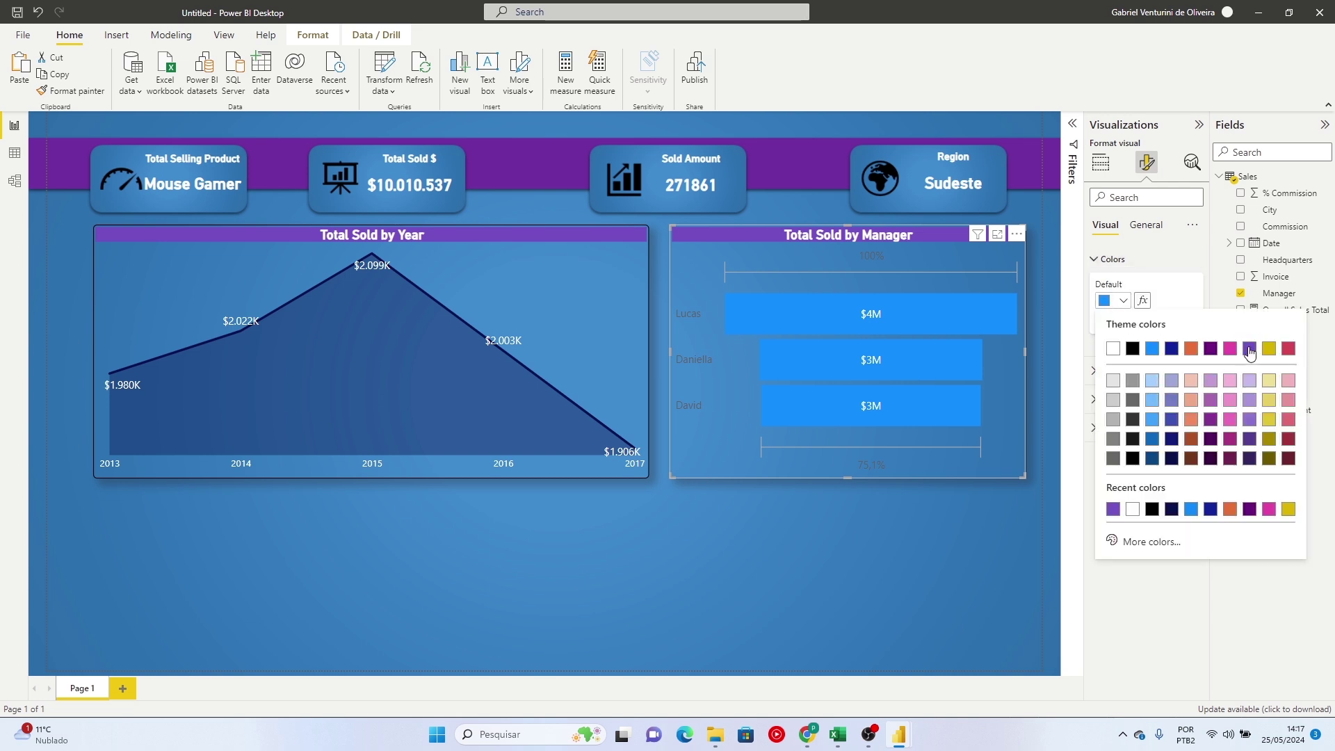
{"action": "left_click", "coordinate": [1251, 348]}
{"action": "left_click", "coordinate": [1125, 301]}
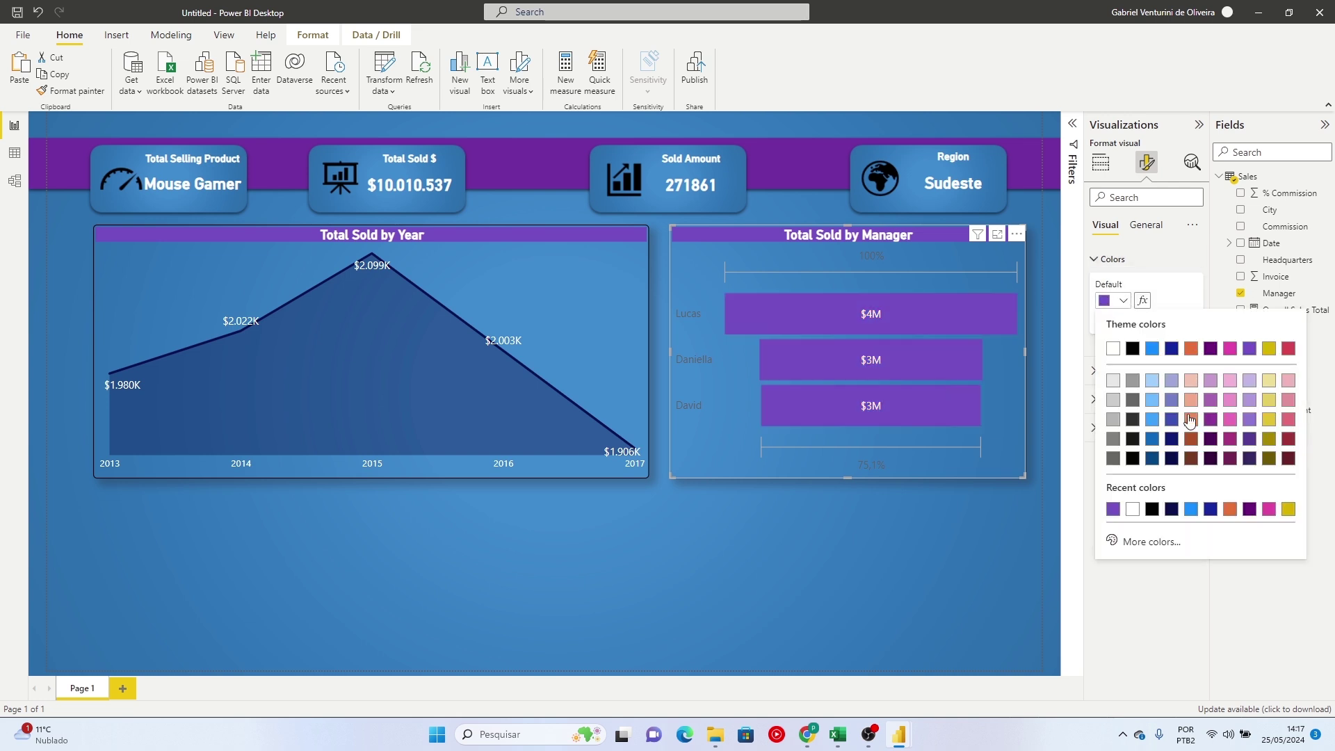
{"action": "left_click", "coordinate": [1172, 509]}
{"action": "left_click", "coordinate": [398, 342]}
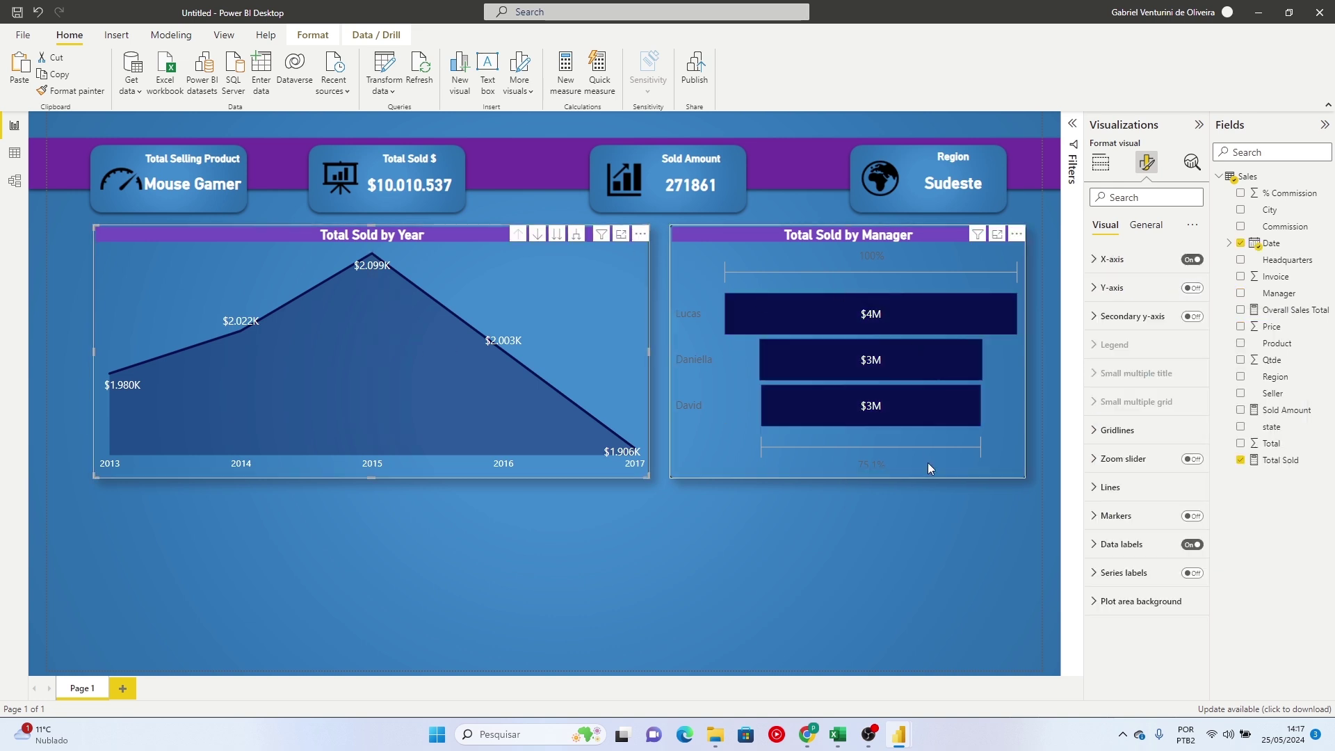
Check which line color the Total Sold by Year chart uses, leaving its color choice unchanged
{"action": "left_click", "coordinate": [1099, 494]}
{"action": "scroll", "coordinate": [1106, 529], "scroll_direction": "down", "scroll_amount": 5}
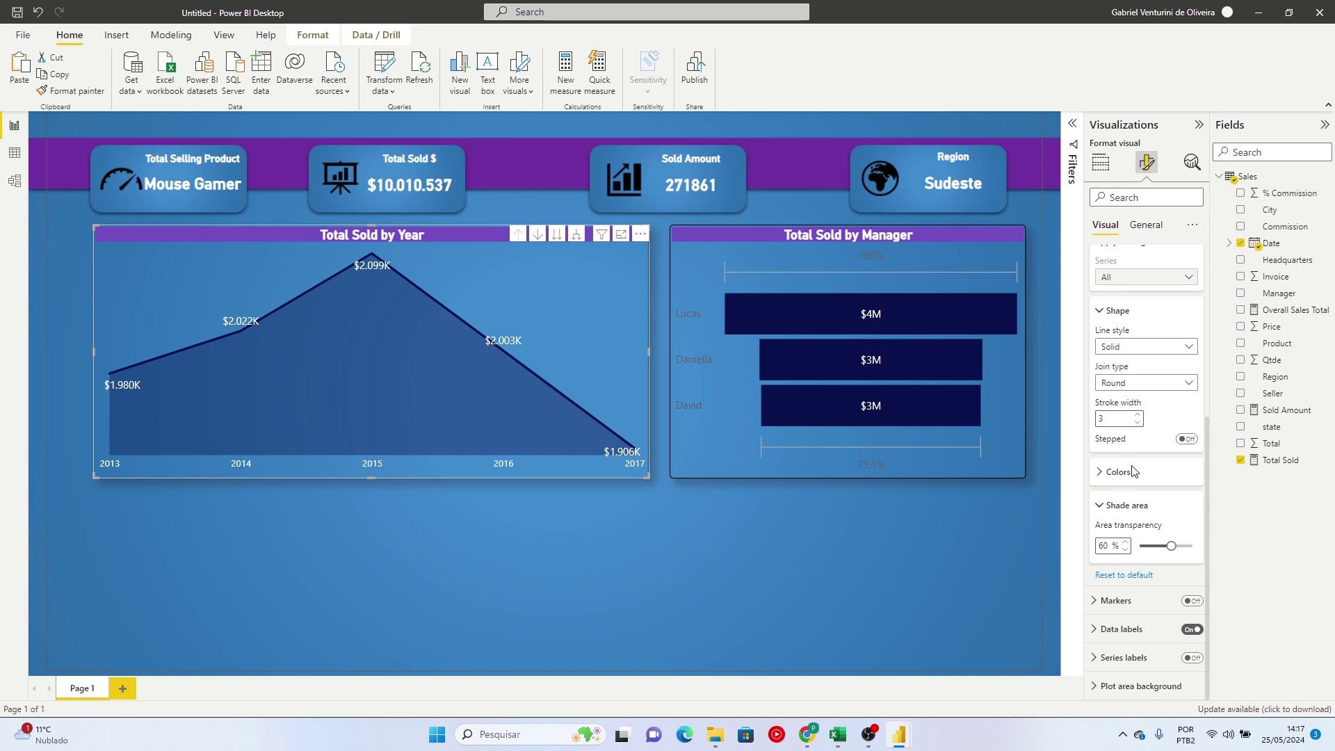
{"action": "left_click", "coordinate": [1110, 480]}
{"action": "left_click", "coordinate": [1124, 510]}
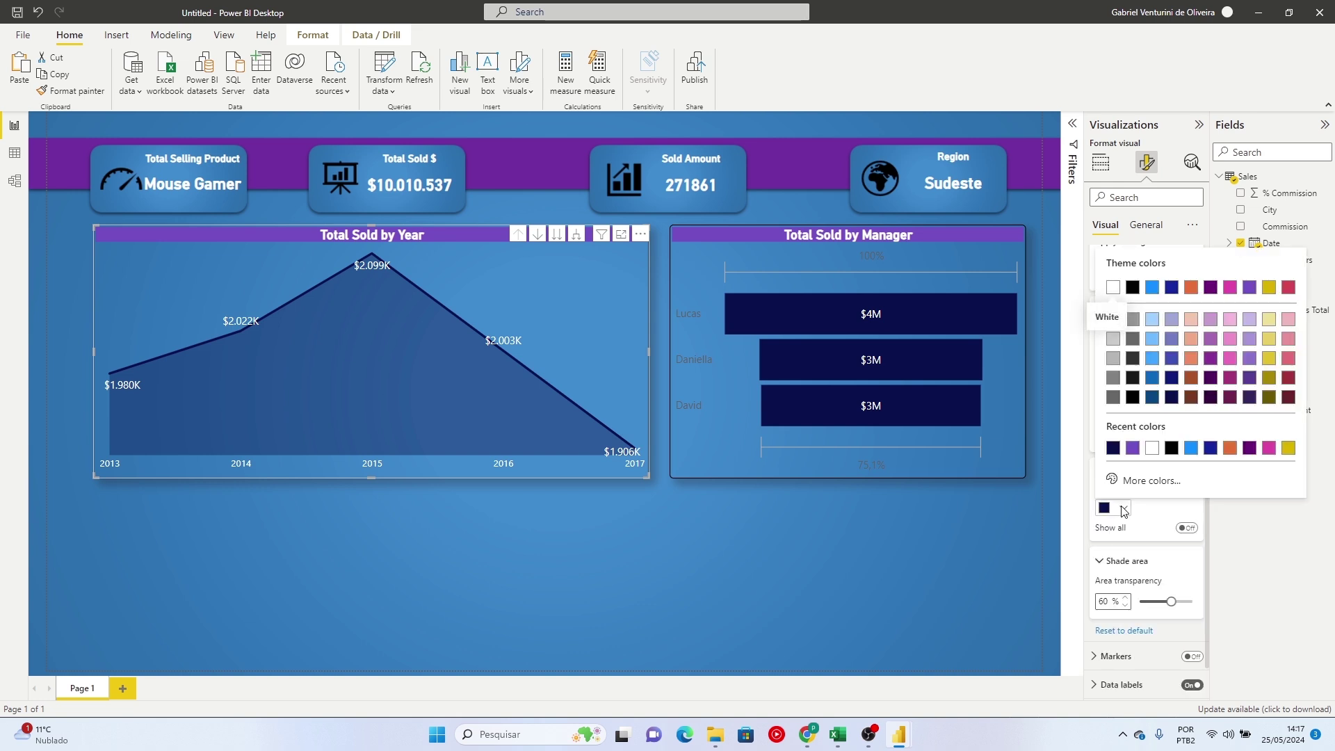
{"action": "left_click", "coordinate": [1124, 510]}
Set the default bar color of the Total Sold by Manager funnel to the dark purple theme color
{"action": "left_click", "coordinate": [946, 315]}
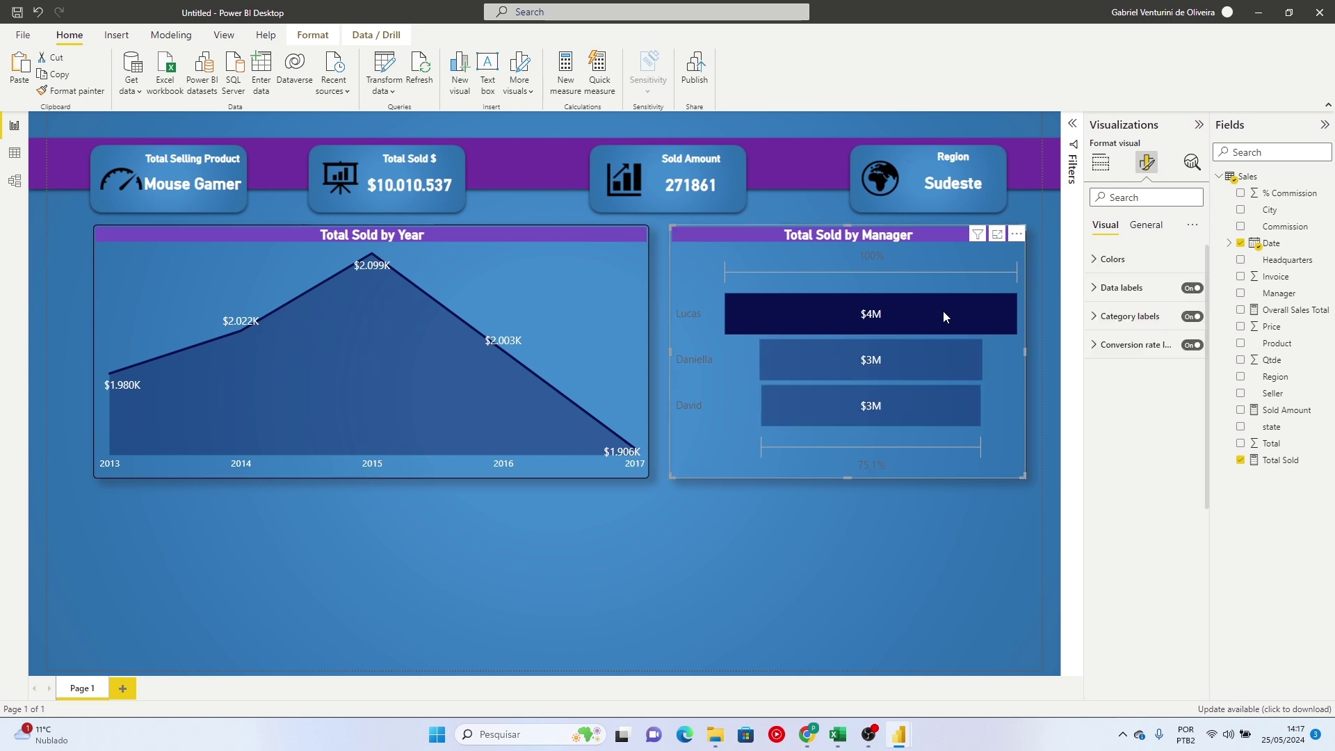
{"action": "left_click", "coordinate": [957, 313]}
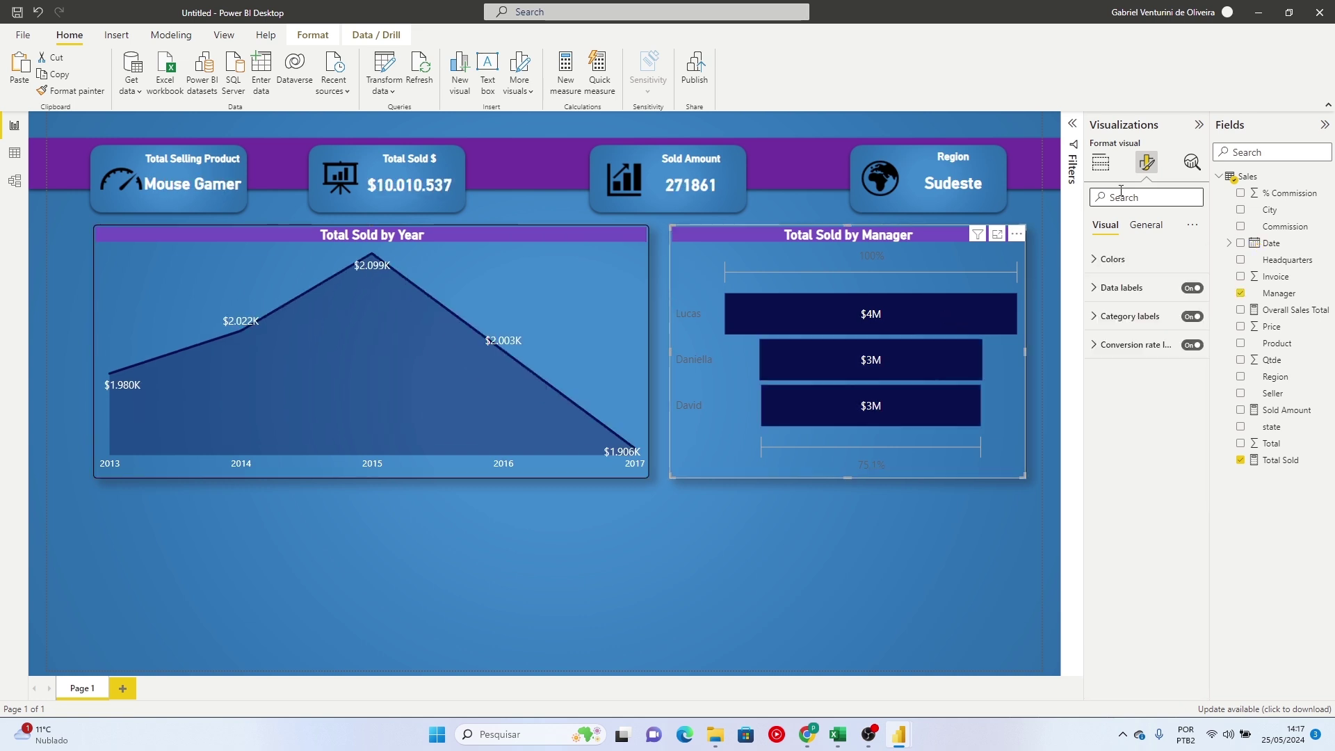
{"action": "left_click", "coordinate": [1112, 259]}
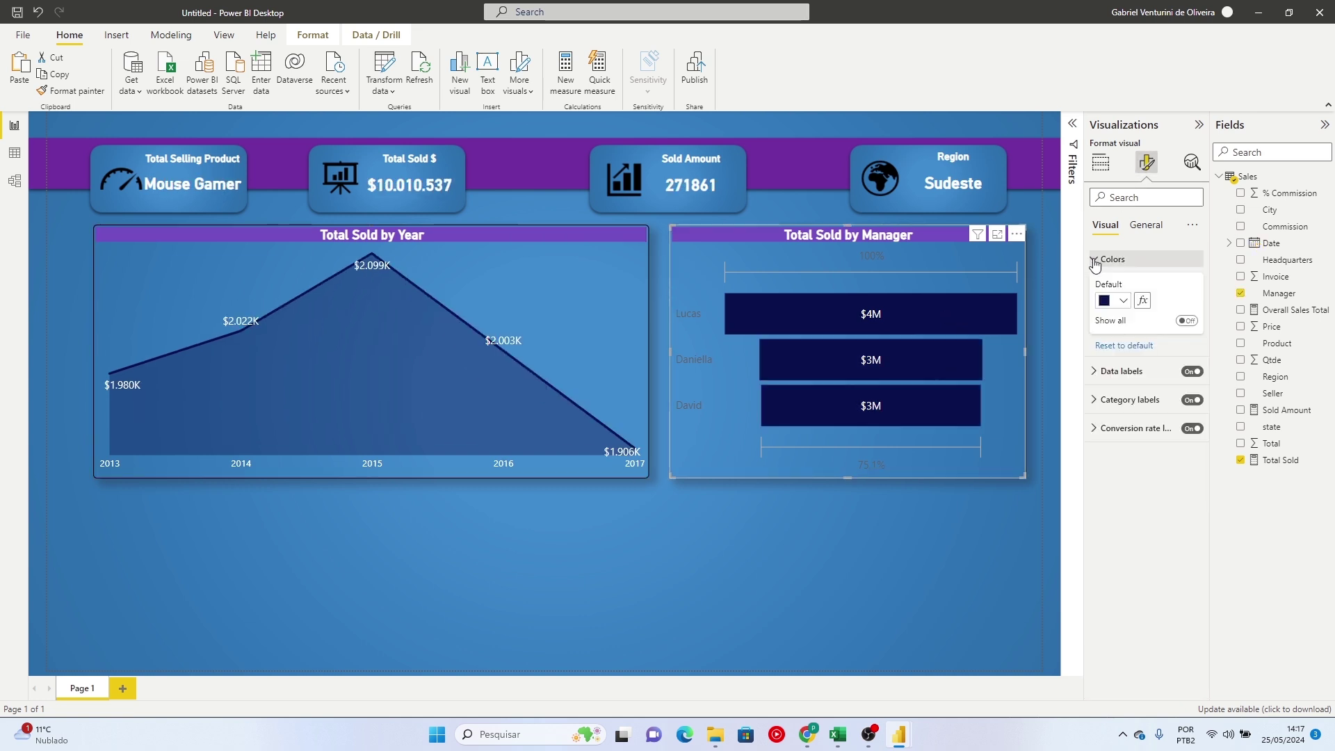
{"action": "left_click", "coordinate": [1123, 301]}
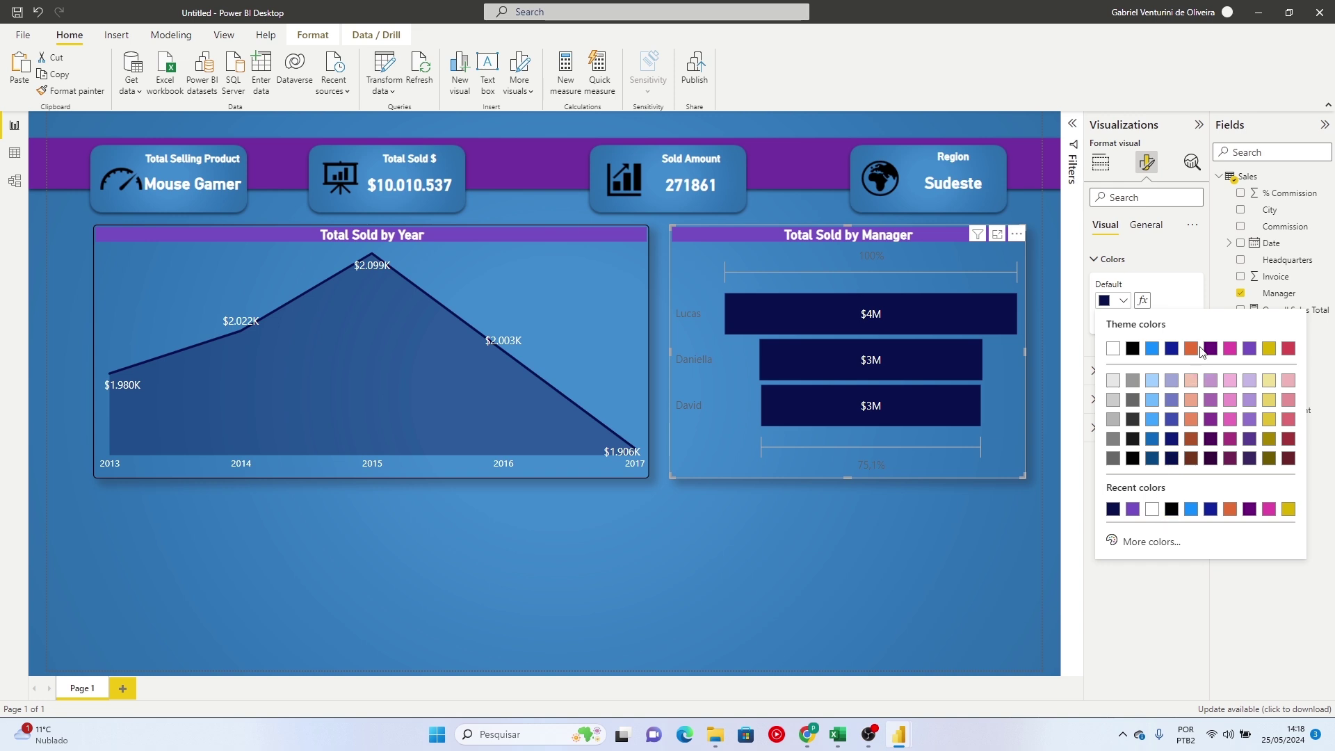
{"action": "left_click", "coordinate": [1208, 345]}
{"action": "left_click", "coordinate": [872, 507]}
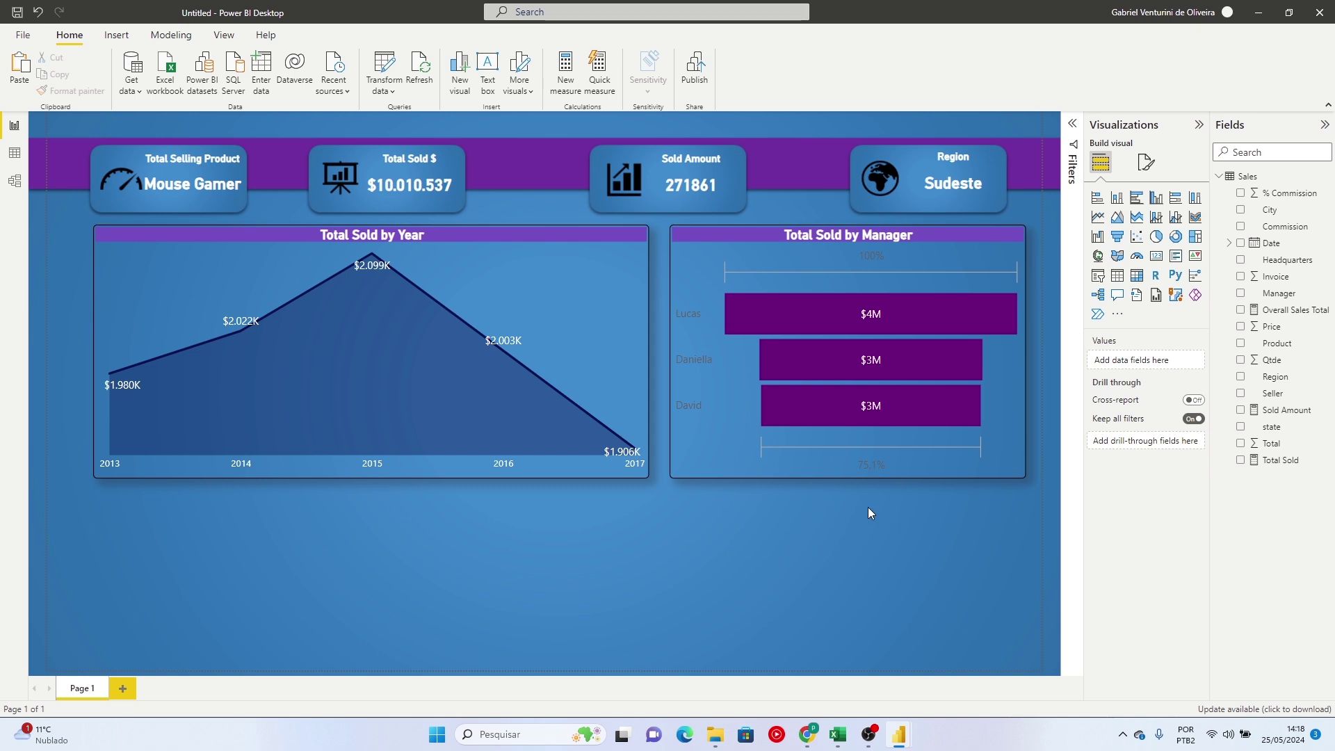
Try the recent lighter purple on the Total Sold by Manager funnel and set its default bar color to the dark blue theme color
{"action": "left_click", "coordinate": [783, 310]}
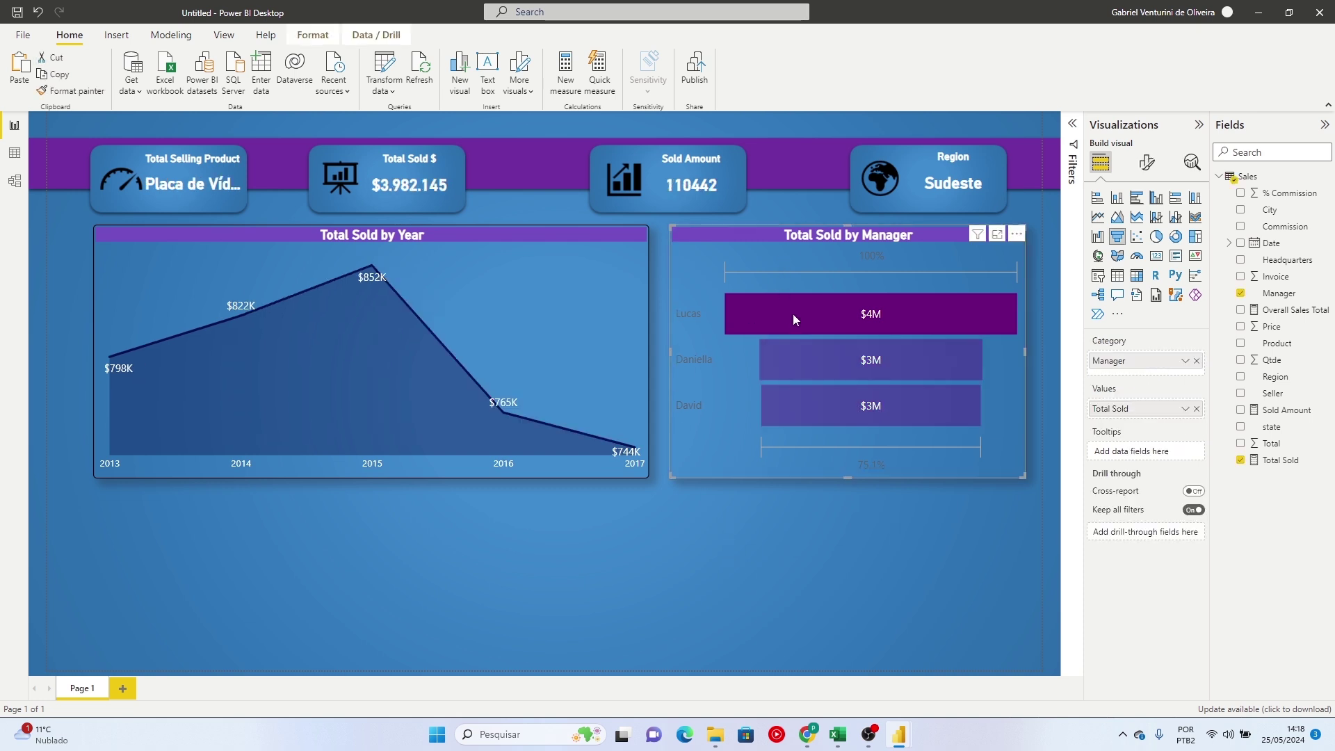
{"action": "left_click", "coordinate": [911, 311]}
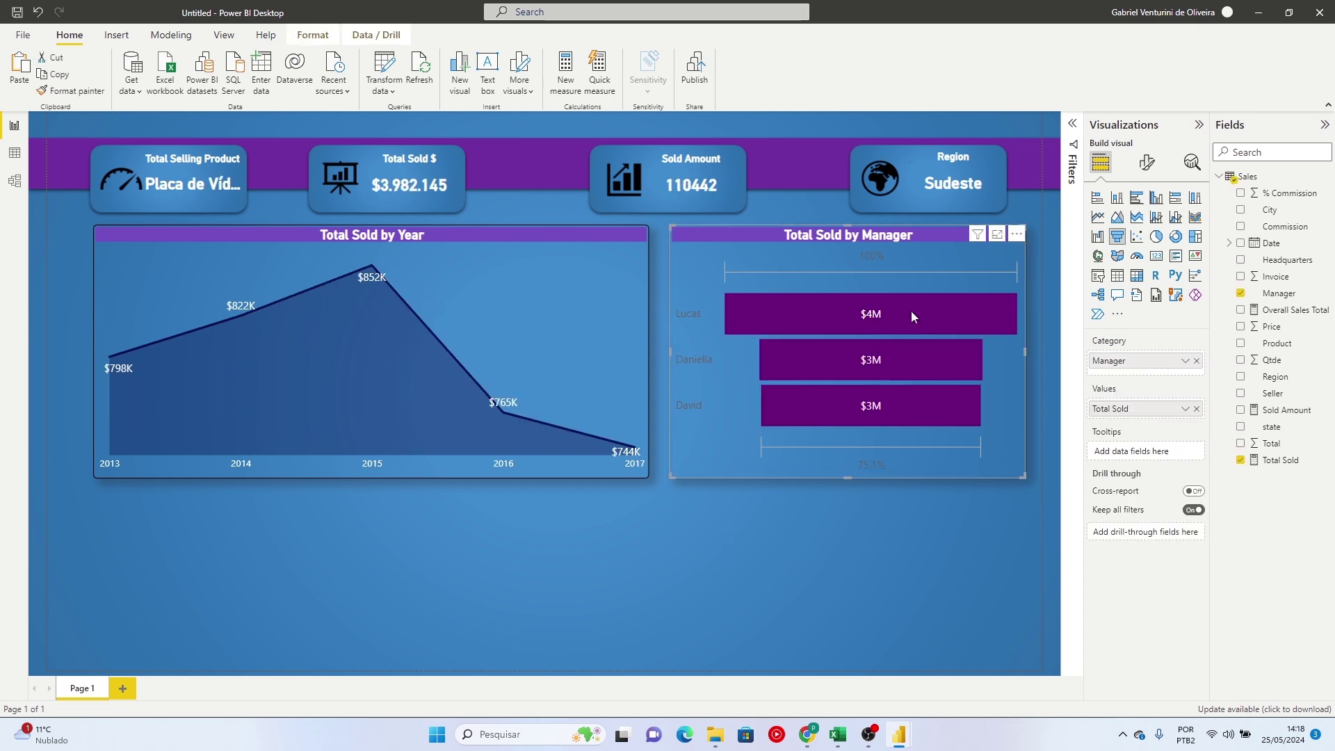
{"action": "left_click", "coordinate": [1147, 162]}
{"action": "left_click", "coordinate": [1111, 259]}
{"action": "left_click", "coordinate": [1121, 301]}
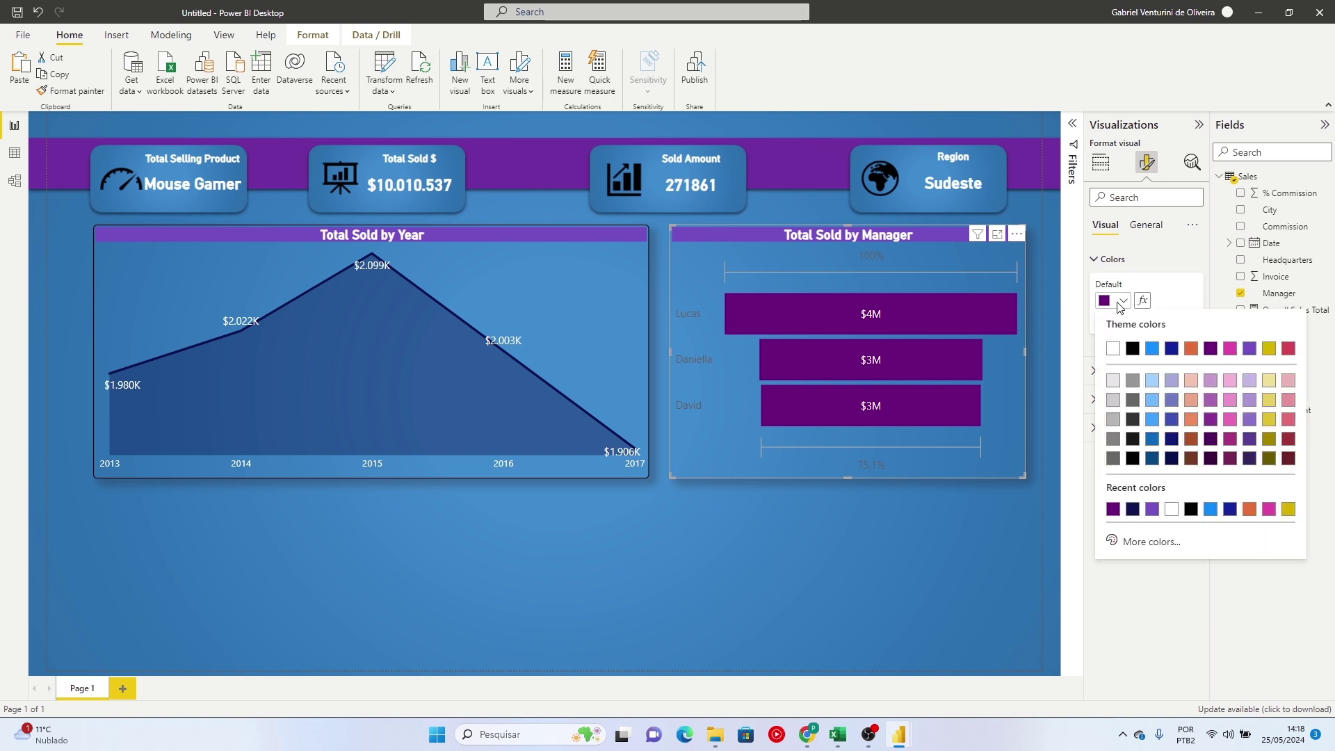
{"action": "left_click", "coordinate": [1155, 508]}
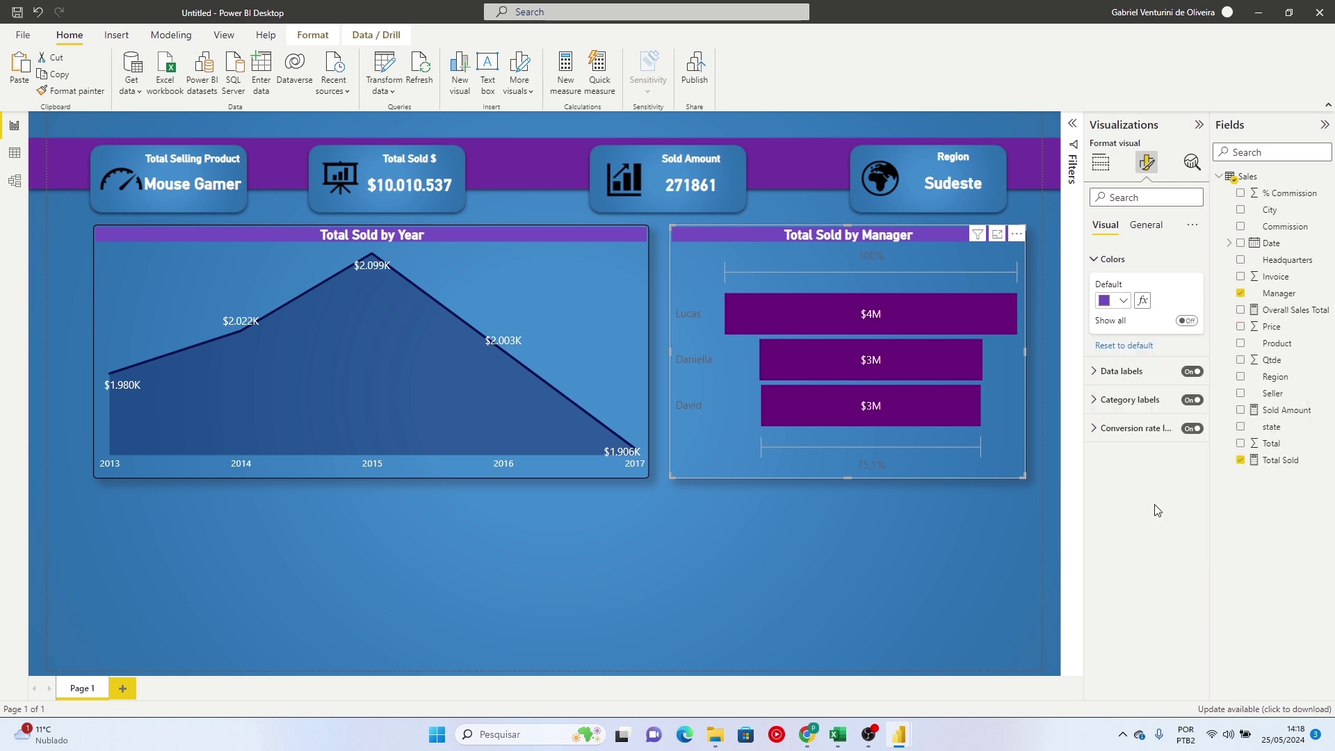
{"action": "left_click", "coordinate": [1124, 302]}
{"action": "left_click", "coordinate": [1172, 349]}
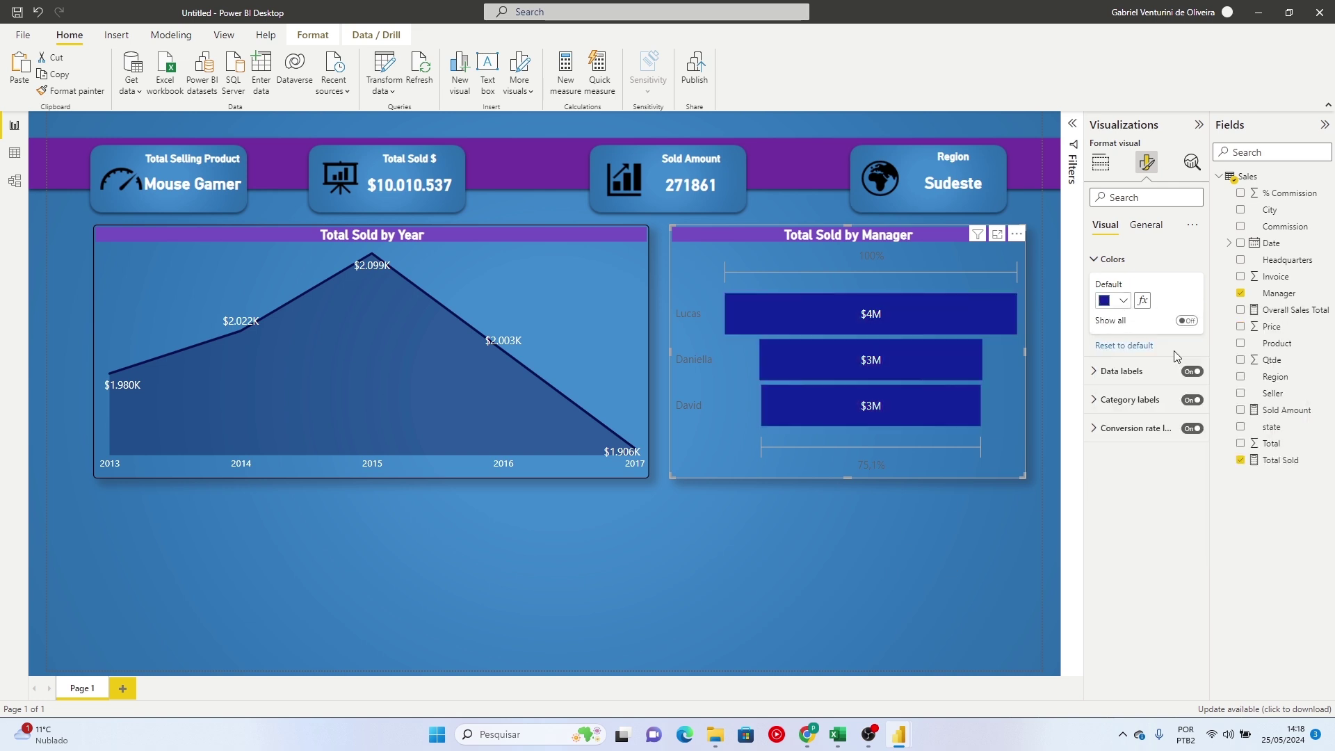